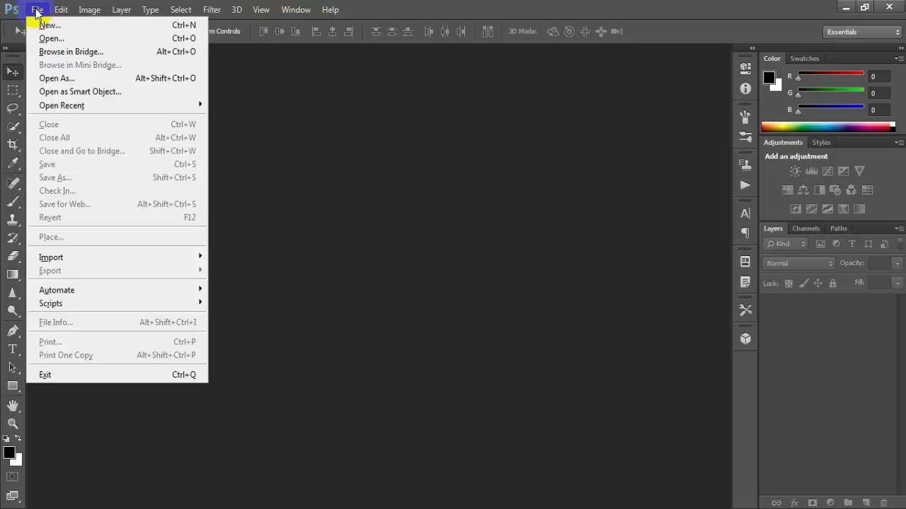
{"action": "left_click", "coordinate": [37, 9]}
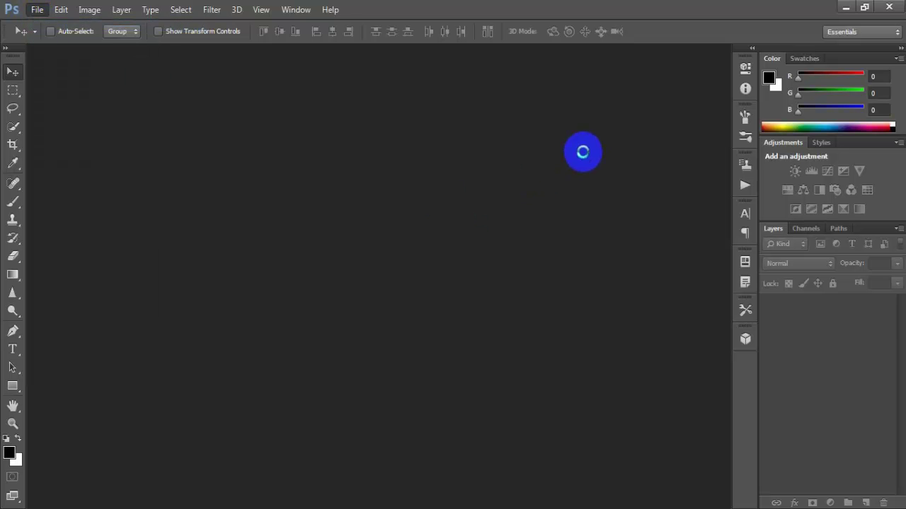
Create a new 2500×1500 px, 300 ppi document and fill it with 50% Gray
{"action": "left_click", "coordinate": [574, 129]}
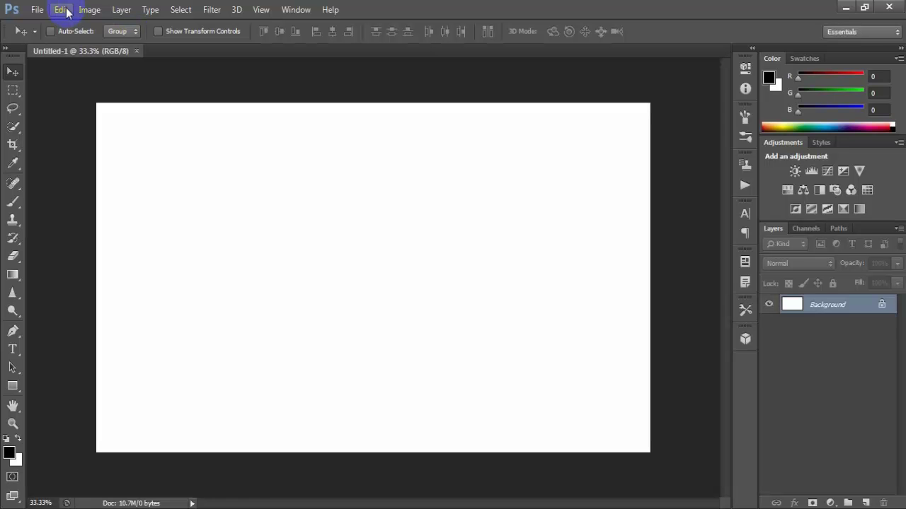
{"action": "left_click", "coordinate": [62, 9]}
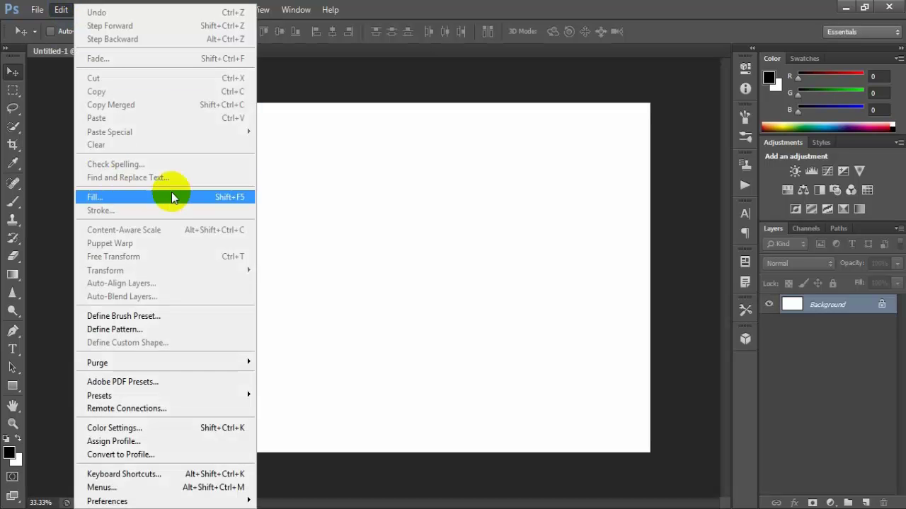
{"action": "left_click", "coordinate": [188, 200]}
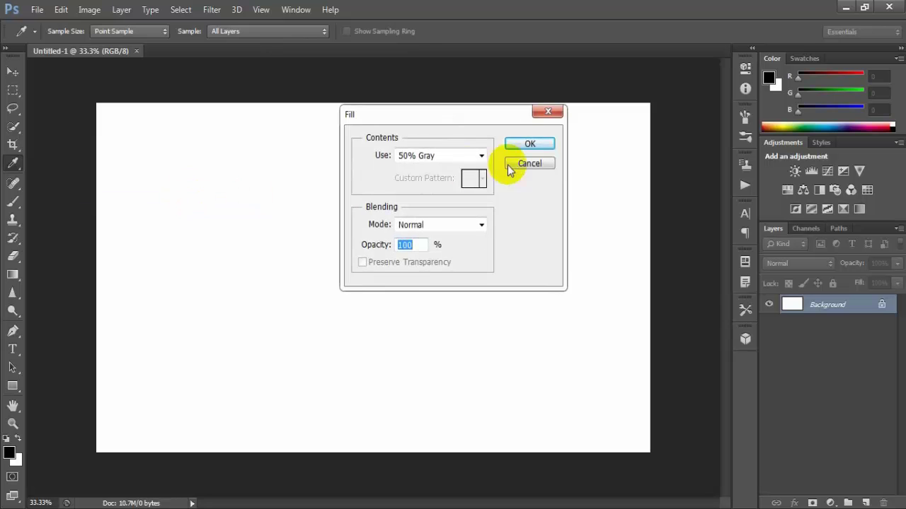
{"action": "left_click", "coordinate": [537, 147]}
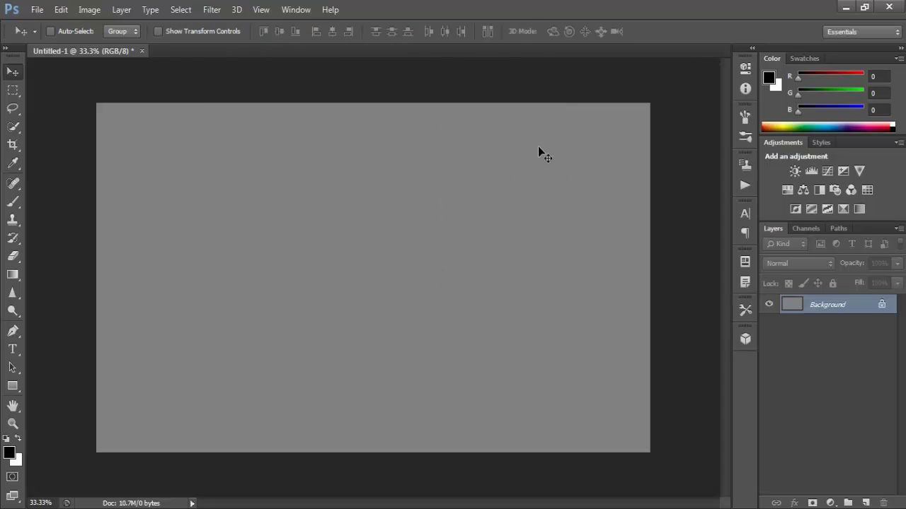
{"action": "left_click", "coordinate": [36, 10]}
Place foggy_dirt_stock and enlarge it to cover the whole canvas
{"action": "left_click", "coordinate": [79, 236]}
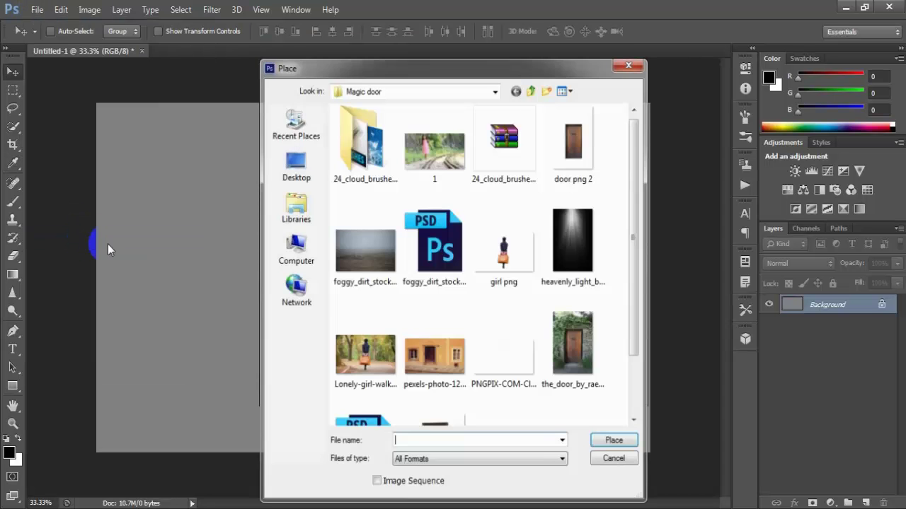
{"action": "left_click", "coordinate": [363, 262]}
{"action": "double_click", "coordinate": [362, 262]}
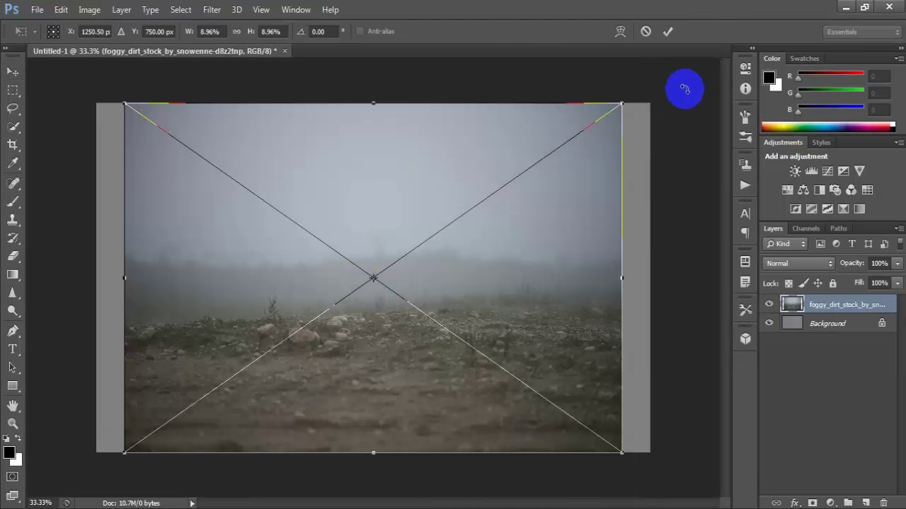
{"action": "left_click_drag", "start_coordinate": [621, 103], "coordinate": [672, 88]}
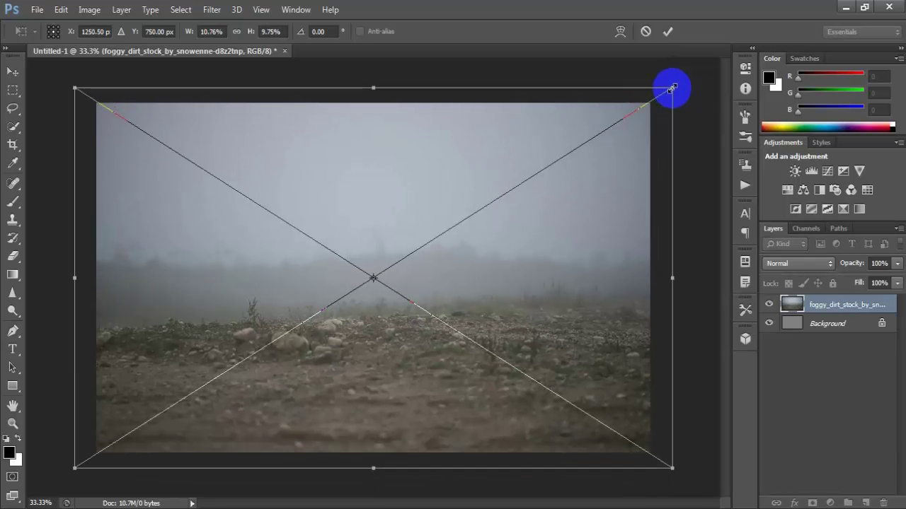
{"action": "key", "text": "Return"}
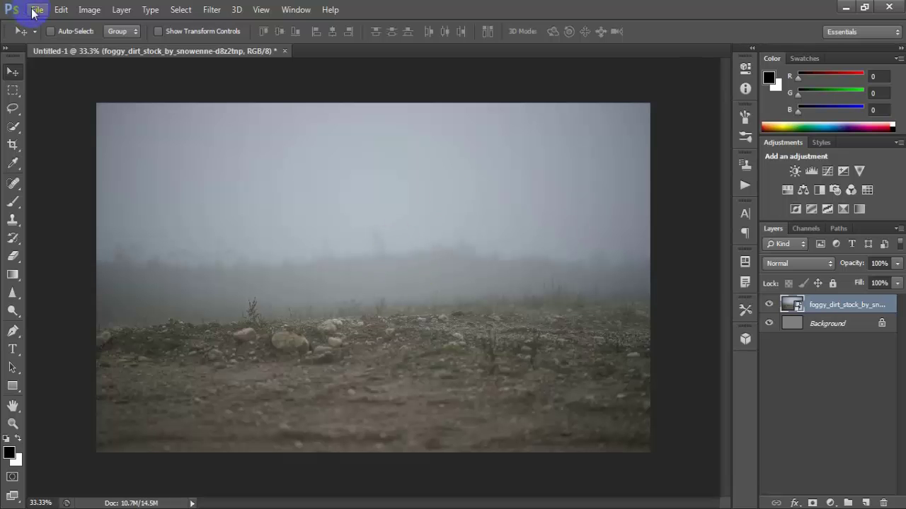
Add a Levels adjustment layer with the black input set to 5
{"action": "left_click", "coordinate": [35, 9]}
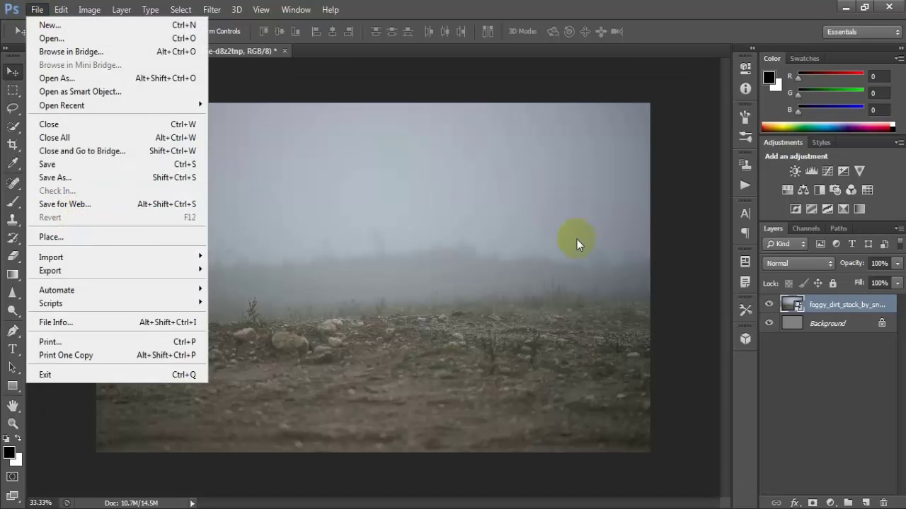
{"action": "left_click", "coordinate": [831, 503]}
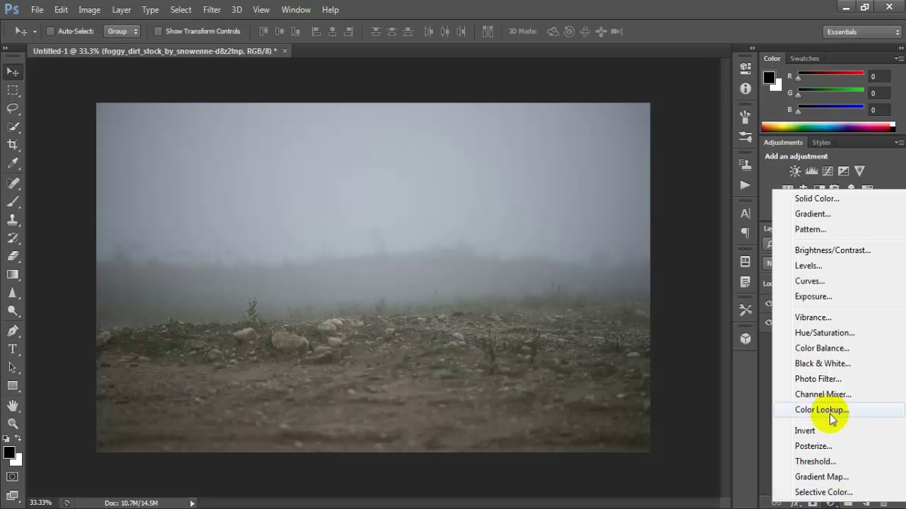
{"action": "left_click", "coordinate": [809, 265]}
{"action": "left_click", "coordinate": [576, 217]}
{"action": "type", "text": "5"}
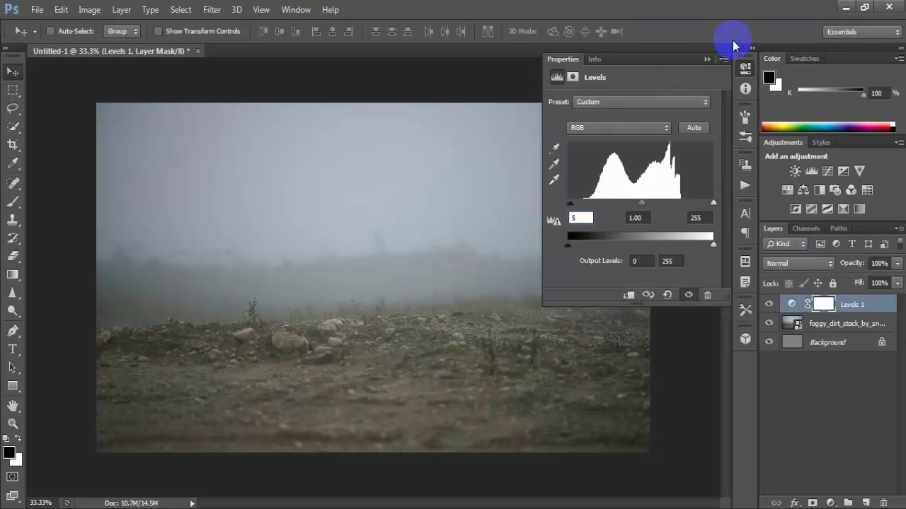
{"action": "left_click", "coordinate": [706, 59]}
{"action": "left_click", "coordinate": [37, 9]}
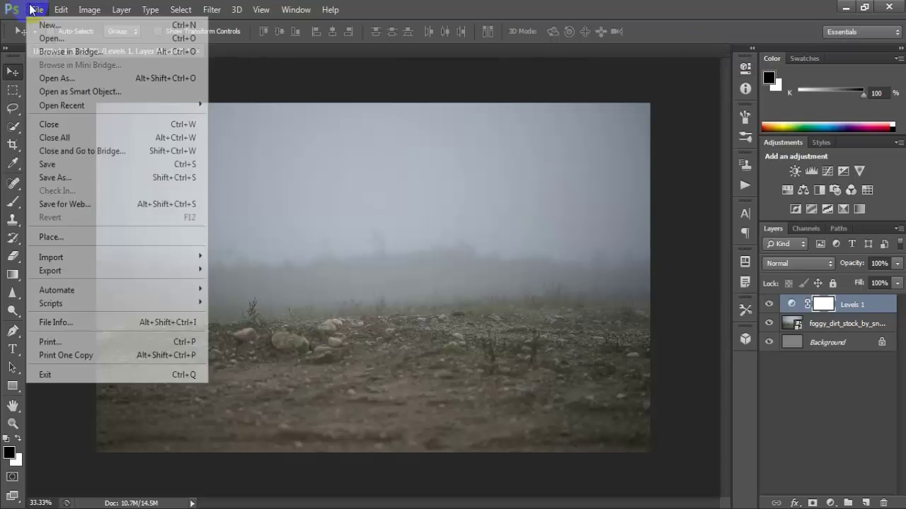
Place door png 2 and scale it down to about 5% in the field
{"action": "left_click", "coordinate": [122, 238]}
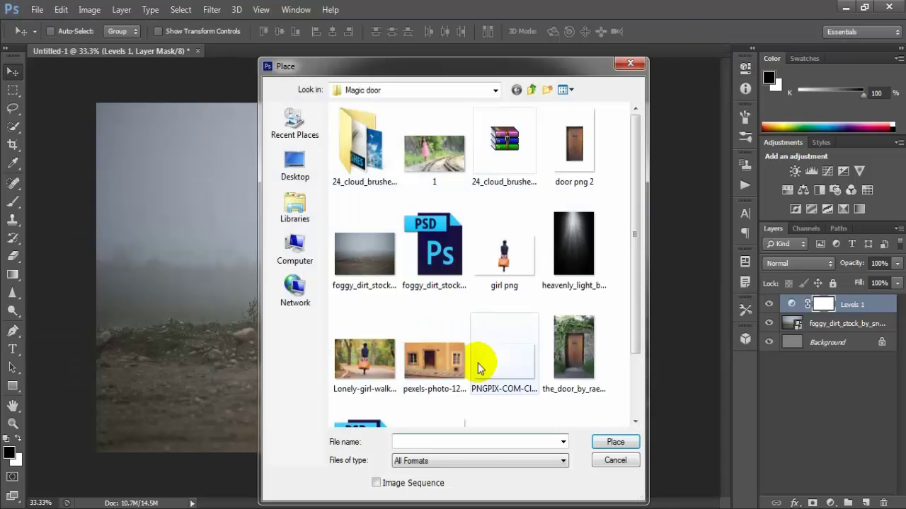
{"action": "double_click", "coordinate": [584, 162]}
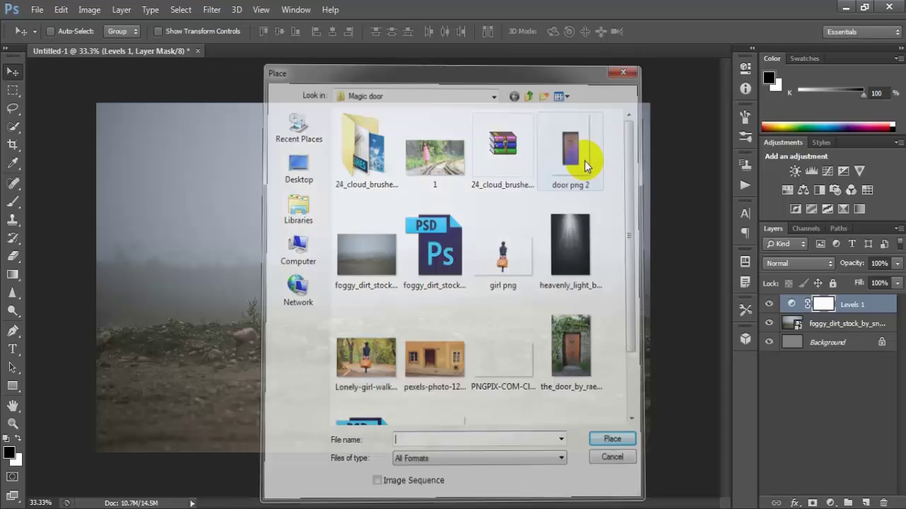
{"action": "left_click", "coordinate": [480, 115]}
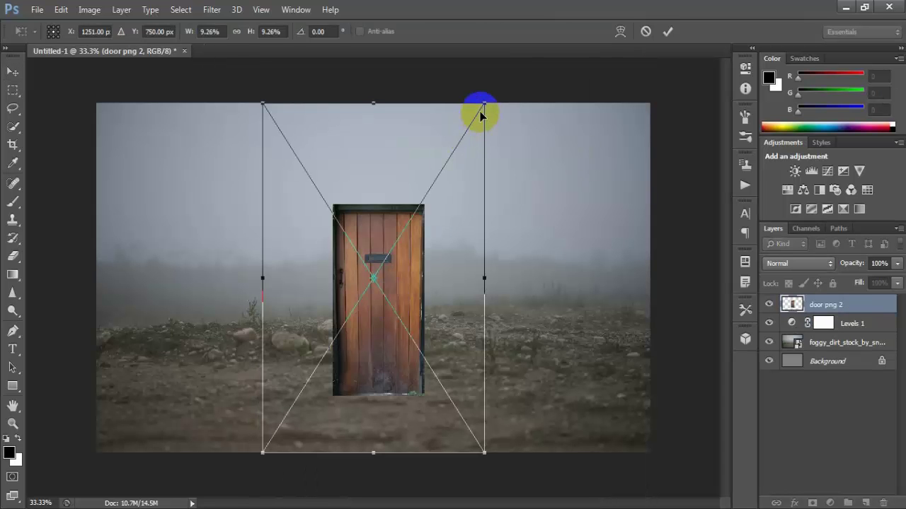
{"action": "left_click_drag", "start_coordinate": [484, 103], "coordinate": [444, 193]}
{"action": "left_click_drag", "start_coordinate": [374, 333], "coordinate": [377, 319]}
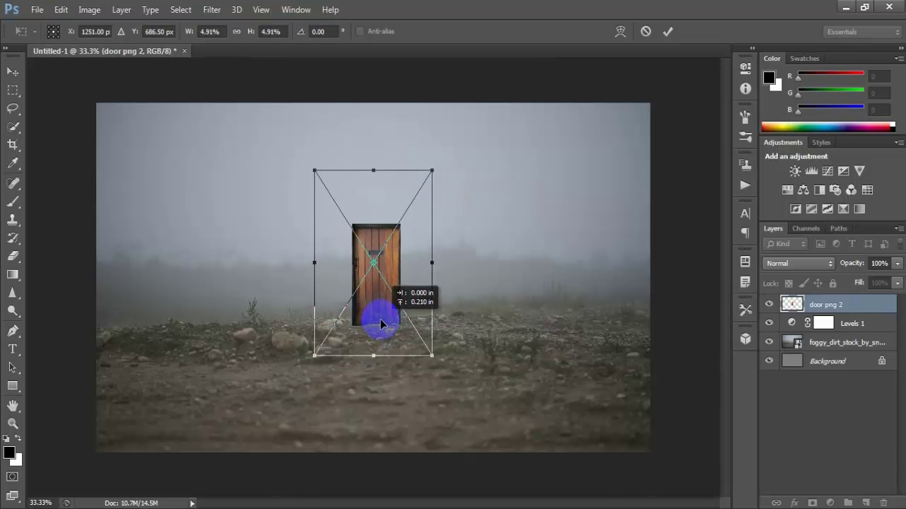
{"action": "left_click_drag", "start_coordinate": [431, 170], "coordinate": [434, 167]}
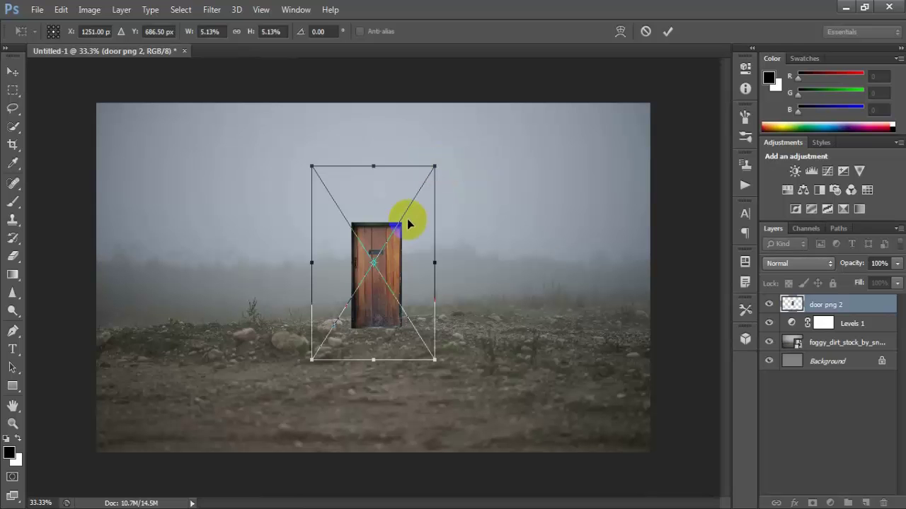
Nudge the door so its base rests on the rocky ground, and commit it
{"action": "key", "text": "Up"}
{"action": "key", "text": "Up"}
{"action": "key", "text": "Up"}
{"action": "key", "text": "Up"}
{"action": "key", "text": "Up"}
{"action": "key", "text": "Up"}
{"action": "key", "text": "Up"}
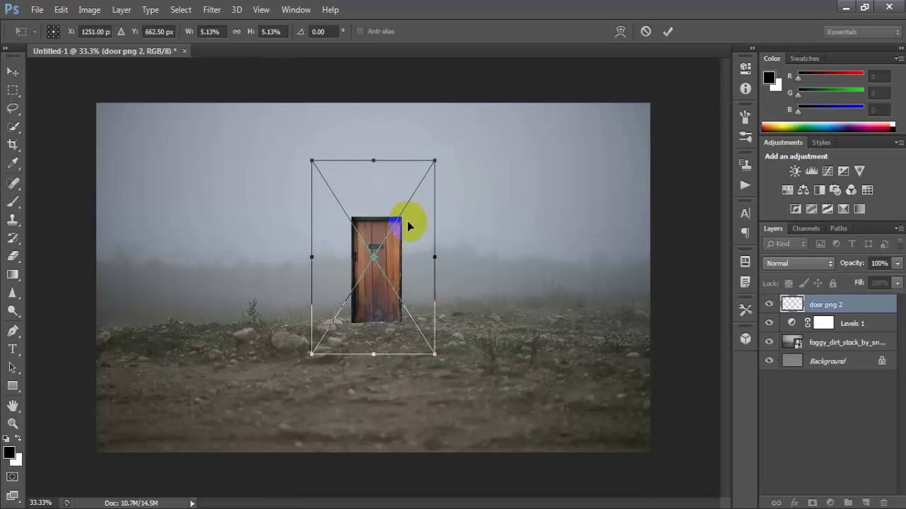
{"action": "key", "text": "Up"}
{"action": "key", "text": "Up"}
{"action": "key", "text": "Up"}
{"action": "key", "text": "Left"}
{"action": "key", "text": "Left"}
{"action": "key", "text": "Left"}
{"action": "key", "text": "Left"}
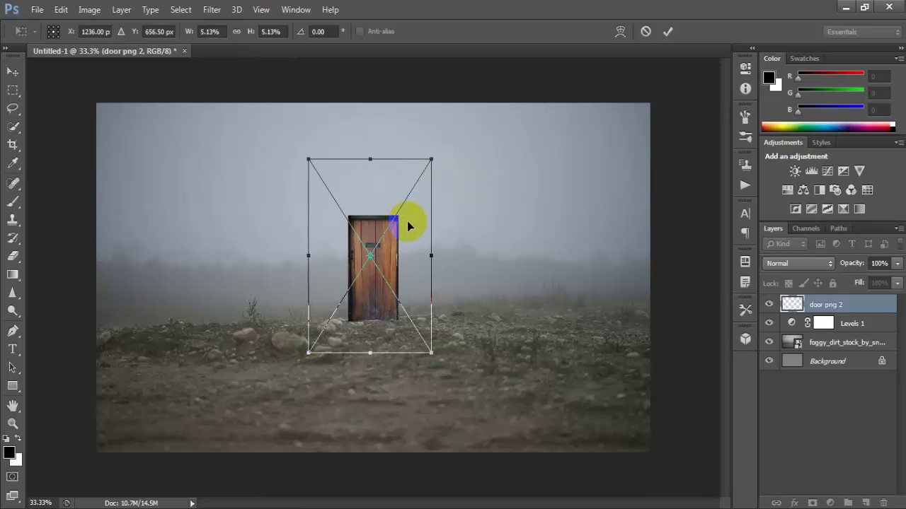
{"action": "key", "text": "Left"}
{"action": "key", "text": "Left"}
{"action": "key", "text": "Left"}
{"action": "key", "text": "Right"}
{"action": "key", "text": "Down"}
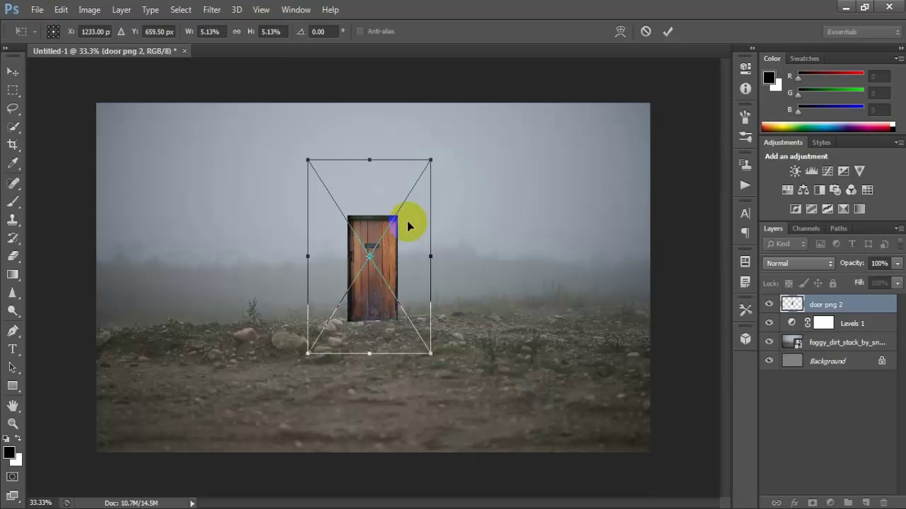
{"action": "key", "text": "Up"}
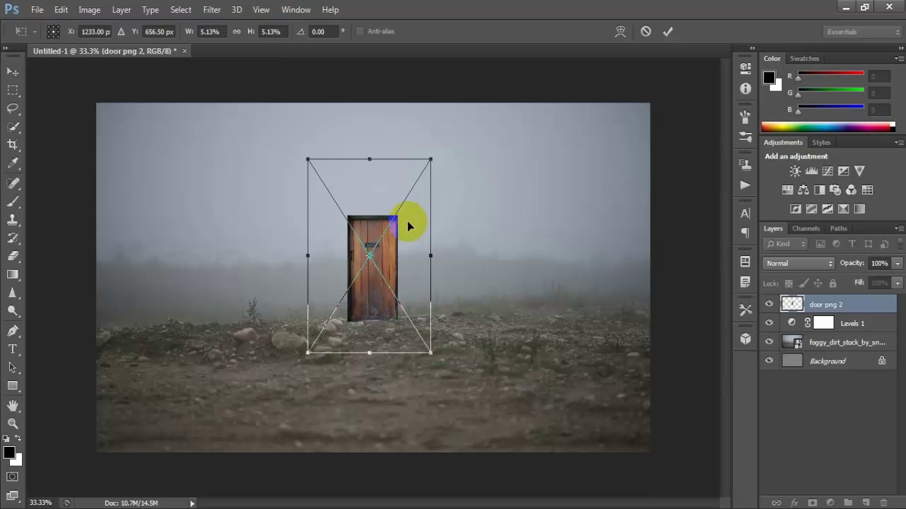
{"action": "key", "text": "Return"}
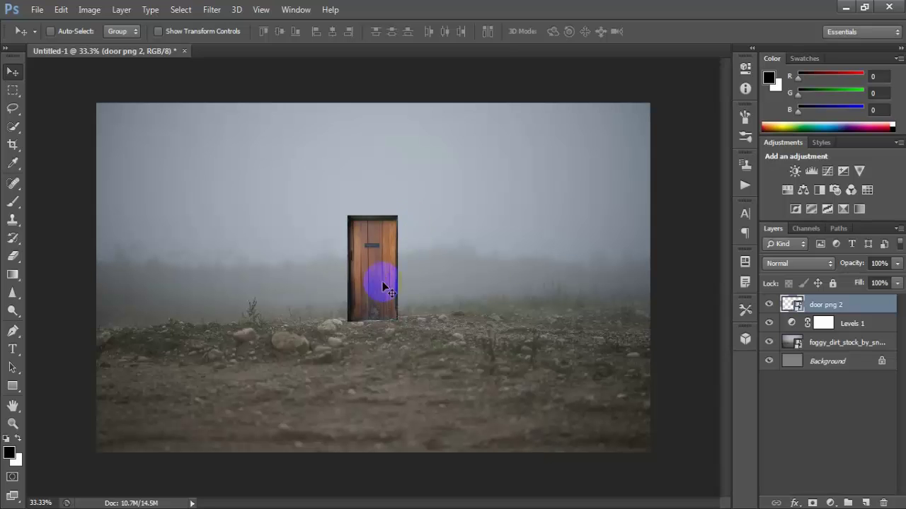
Rasterize the door layer, add Layer 1, and pick a 485 px splatter brush
{"action": "right_click", "coordinate": [848, 309]}
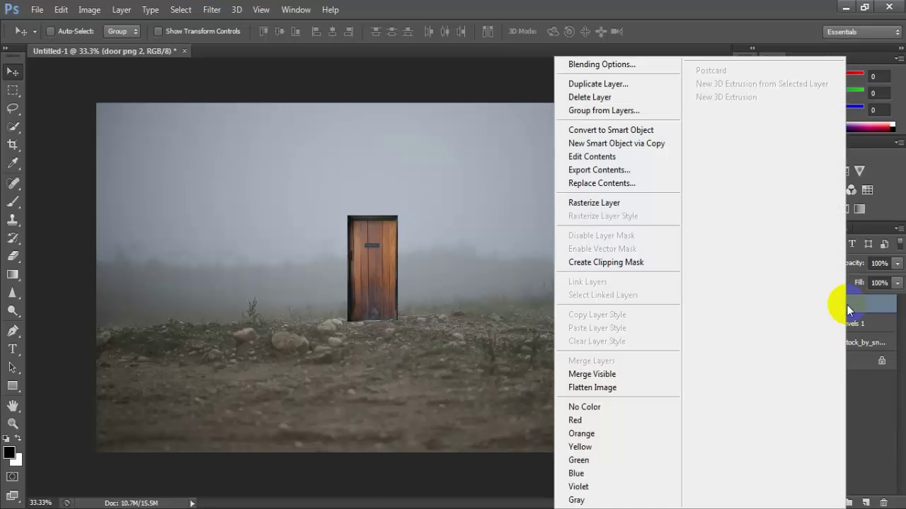
{"action": "left_click", "coordinate": [637, 203]}
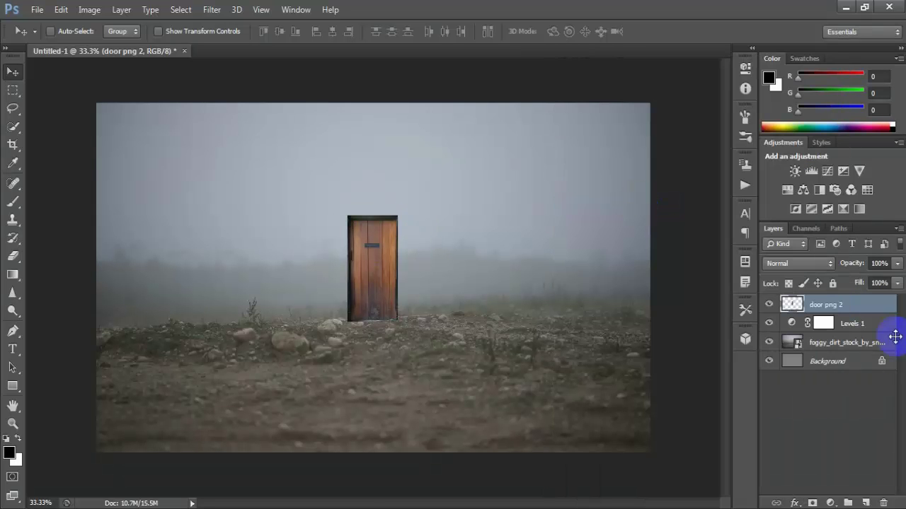
{"action": "left_click", "coordinate": [865, 503]}
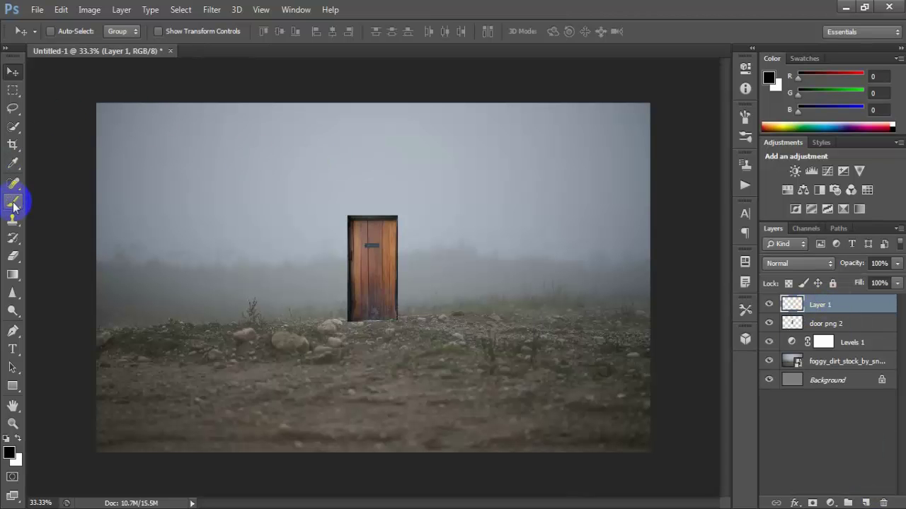
{"action": "left_click", "coordinate": [13, 201]}
{"action": "left_click", "coordinate": [90, 176]}
{"action": "left_click", "coordinate": [21, 80]}
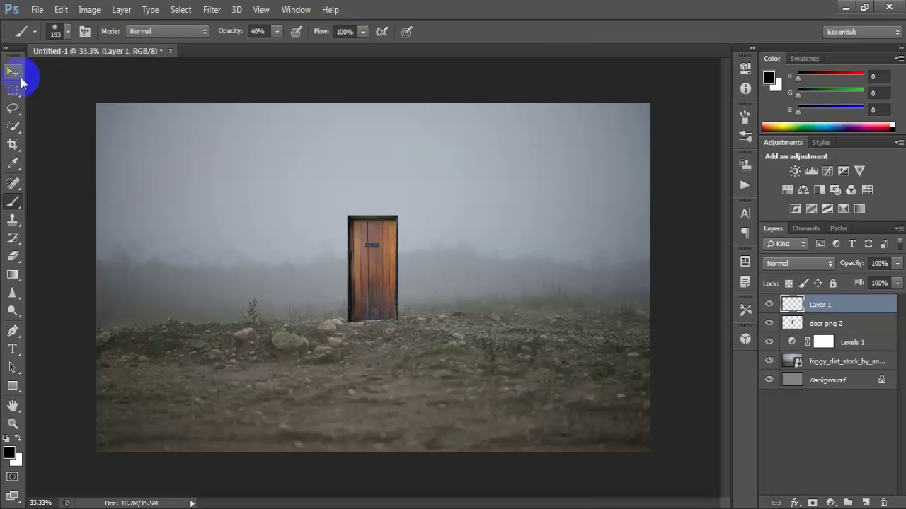
{"action": "left_click", "coordinate": [69, 32]}
{"action": "left_click_drag", "start_coordinate": [153, 147], "coordinate": [149, 204]}
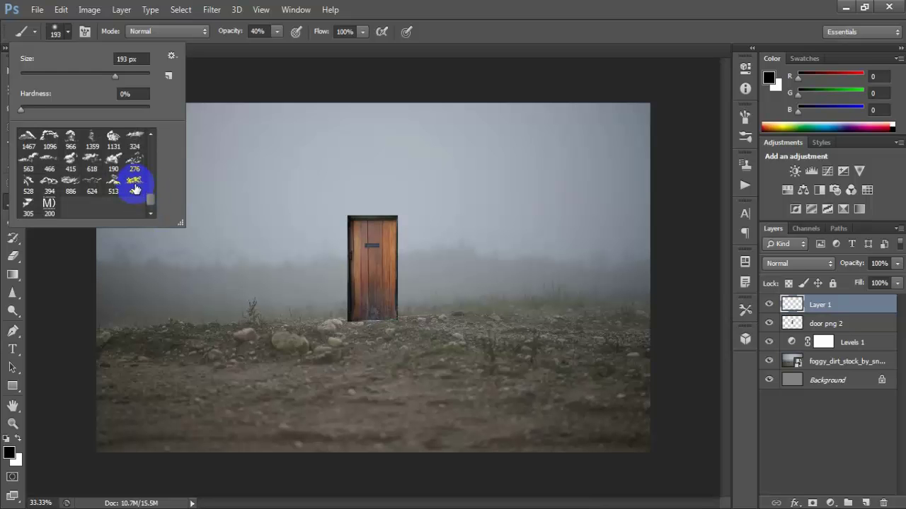
{"action": "left_click", "coordinate": [135, 184]}
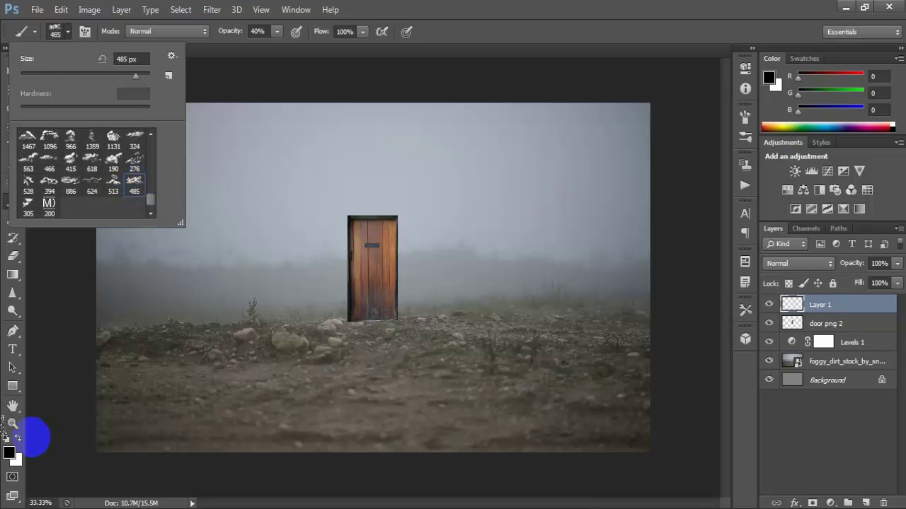
Stamp white clouds around and over the door's base
{"action": "left_click", "coordinate": [17, 439]}
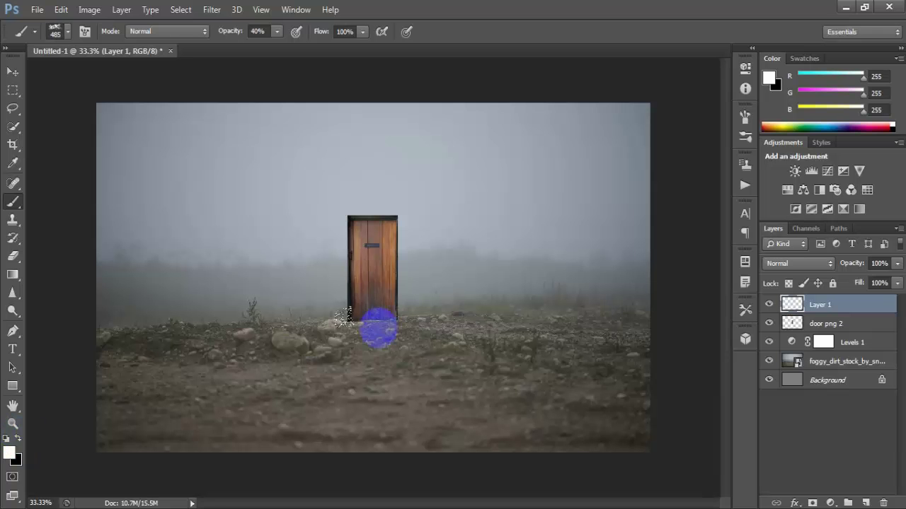
{"action": "left_click", "coordinate": [382, 322]}
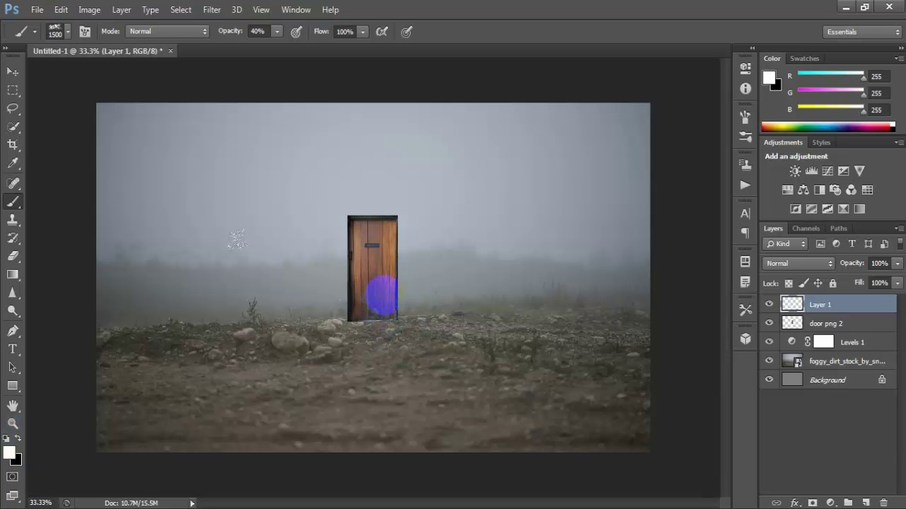
{"action": "left_click", "coordinate": [389, 297]}
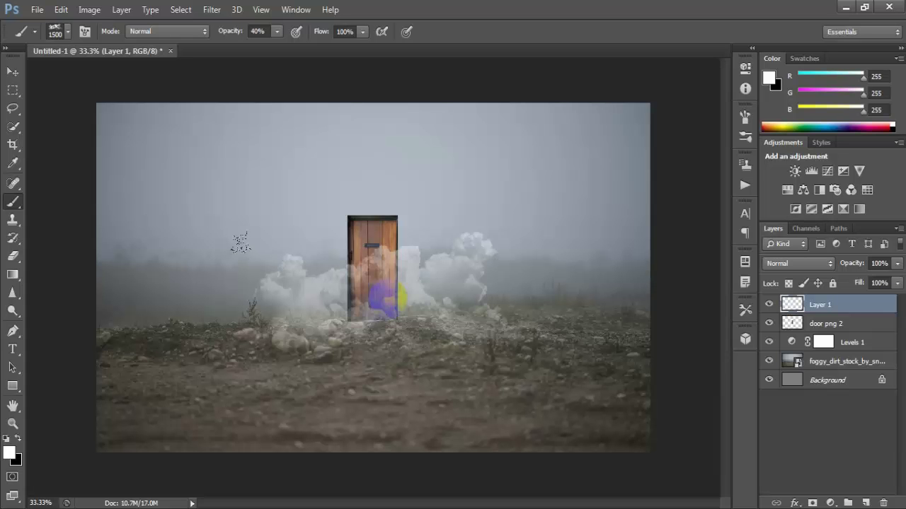
{"action": "left_click", "coordinate": [382, 297]}
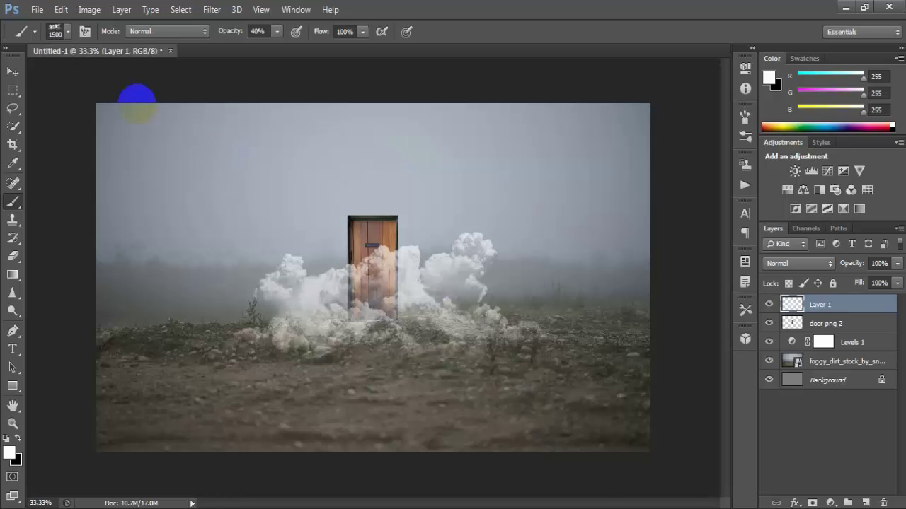
{"action": "left_click", "coordinate": [13, 71]}
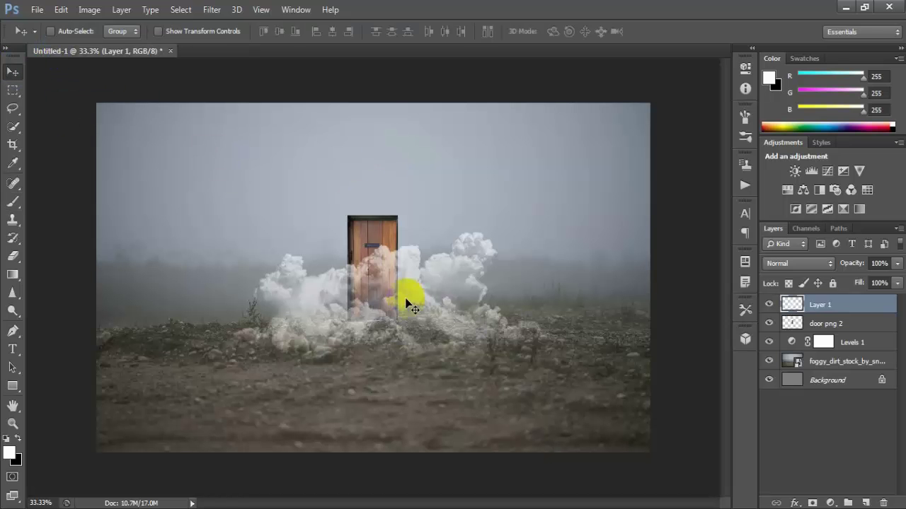
Put Layer 1 beneath door png 2, raise the clouds, and apply a 3-pixel Gaussian Blur
{"action": "left_click_drag", "start_coordinate": [848, 310], "coordinate": [846, 331]}
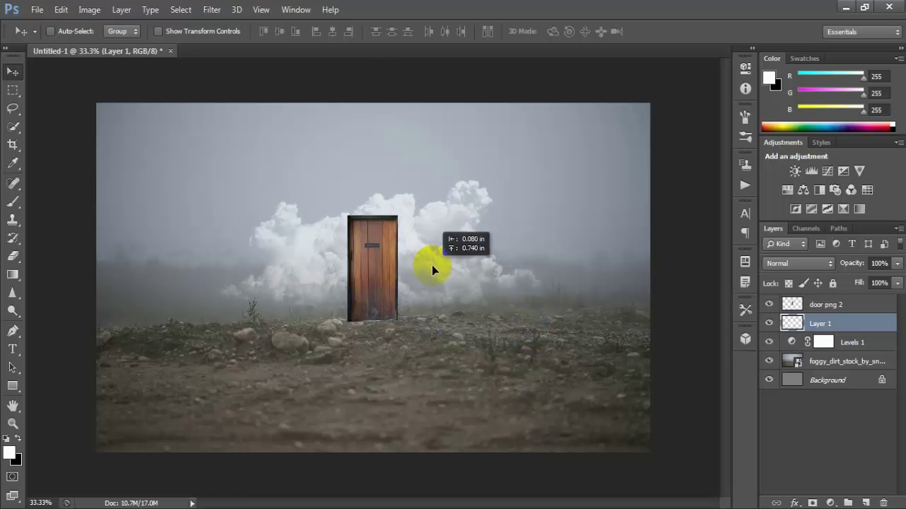
{"action": "left_click_drag", "start_coordinate": [442, 325], "coordinate": [431, 272]}
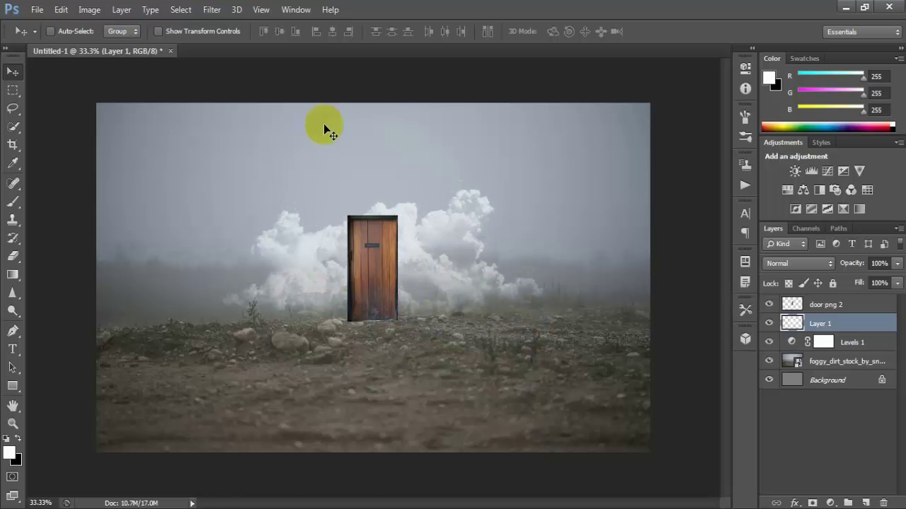
{"action": "left_click", "coordinate": [212, 9]}
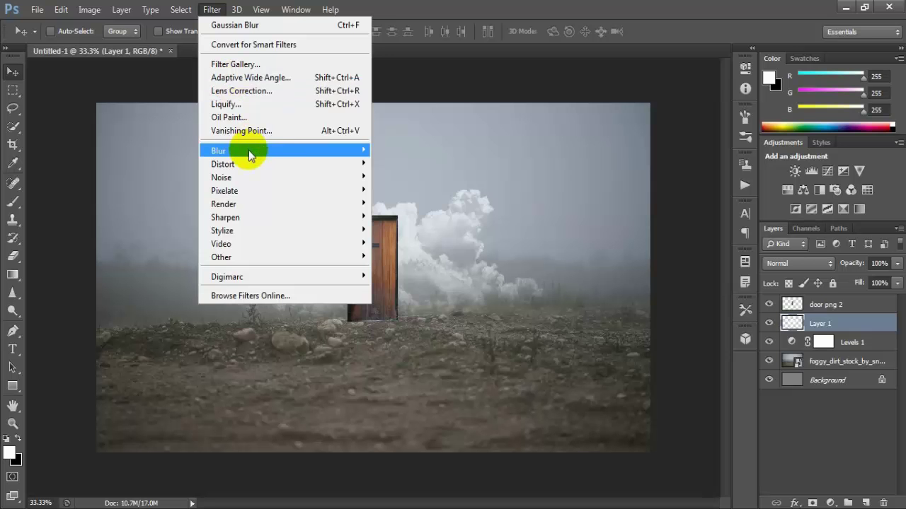
{"action": "mouse_move", "coordinate": [283, 151]}
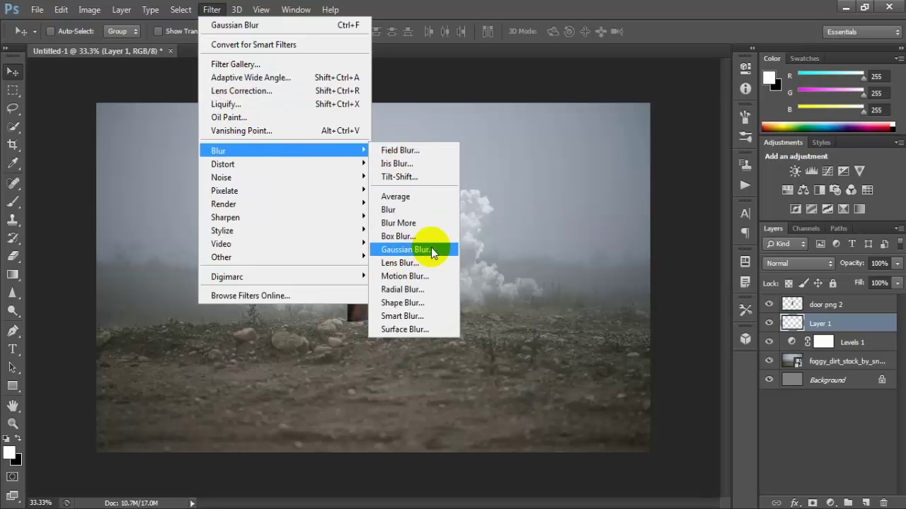
{"action": "left_click", "coordinate": [432, 252]}
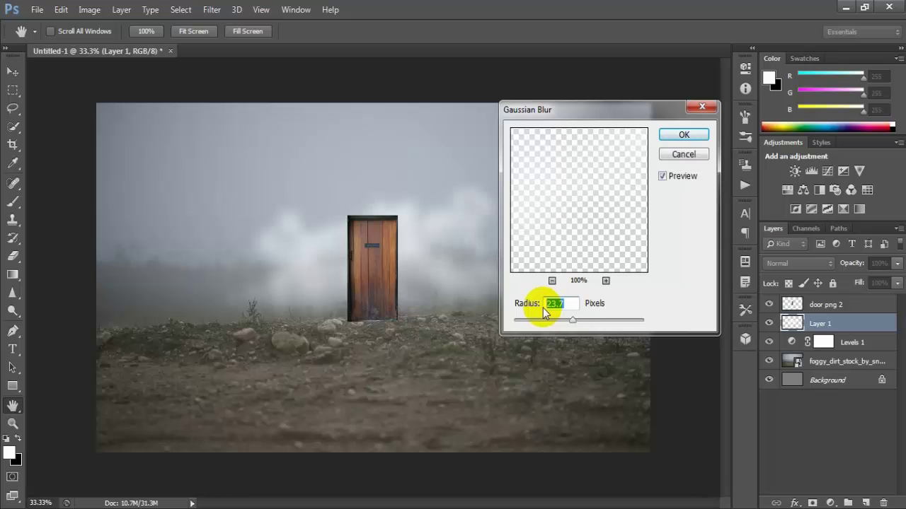
{"action": "type", "text": "3"}
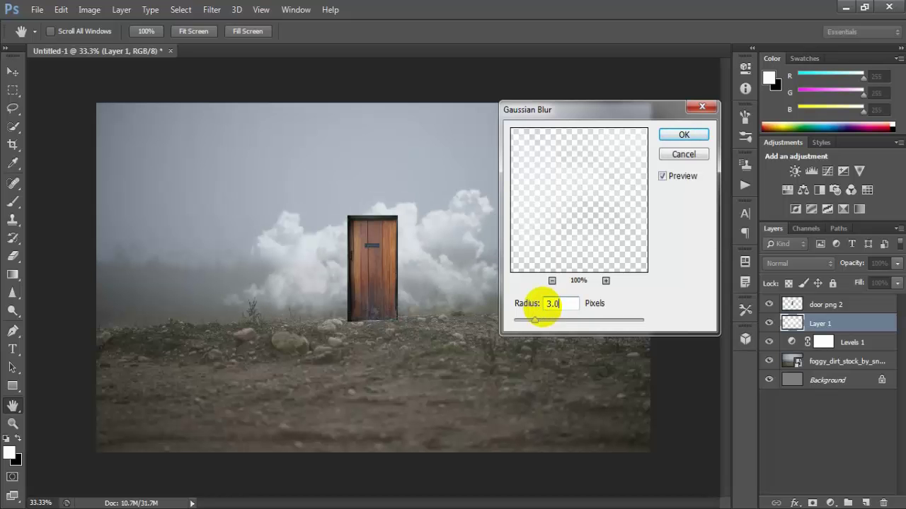
{"action": "left_click", "coordinate": [683, 135]}
{"action": "key", "text": "v"}
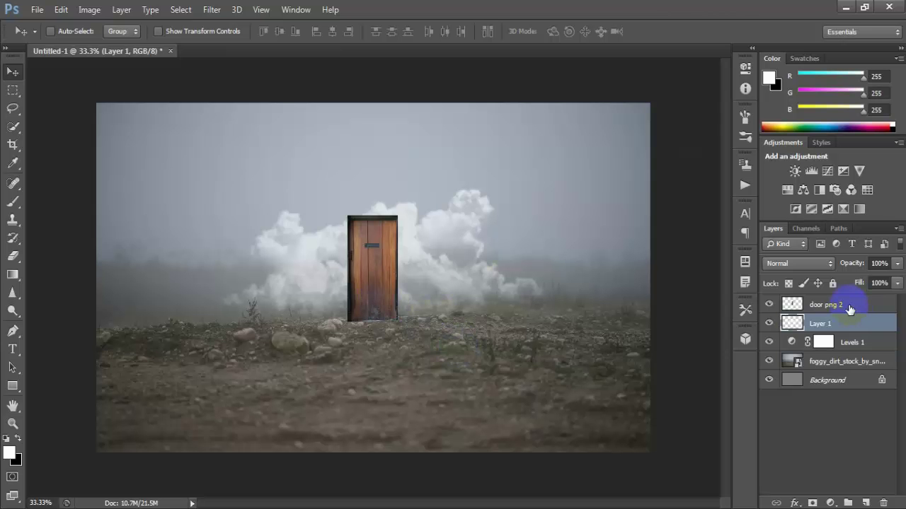
{"action": "left_click", "coordinate": [849, 305]}
Place the heavenly_light image flipped vertically
{"action": "left_click", "coordinate": [36, 10]}
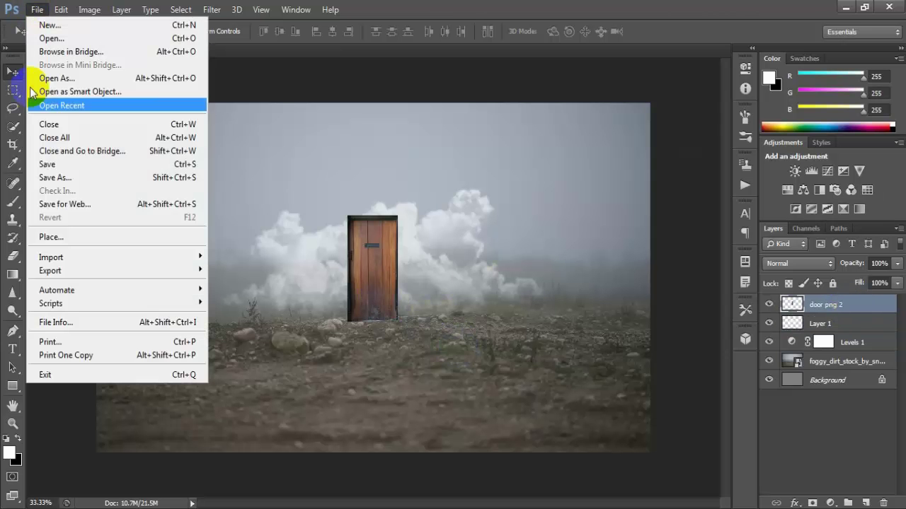
{"action": "left_click", "coordinate": [78, 237]}
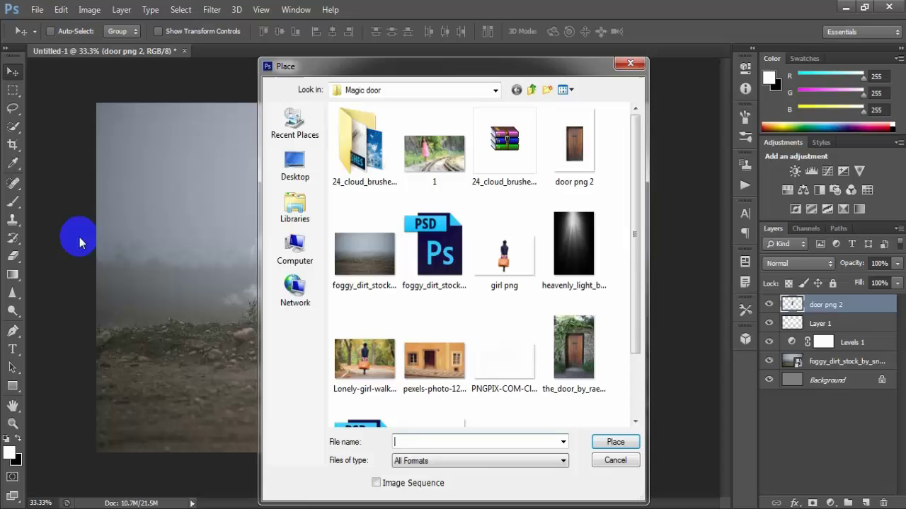
{"action": "left_click", "coordinate": [573, 247]}
{"action": "left_click", "coordinate": [610, 442]}
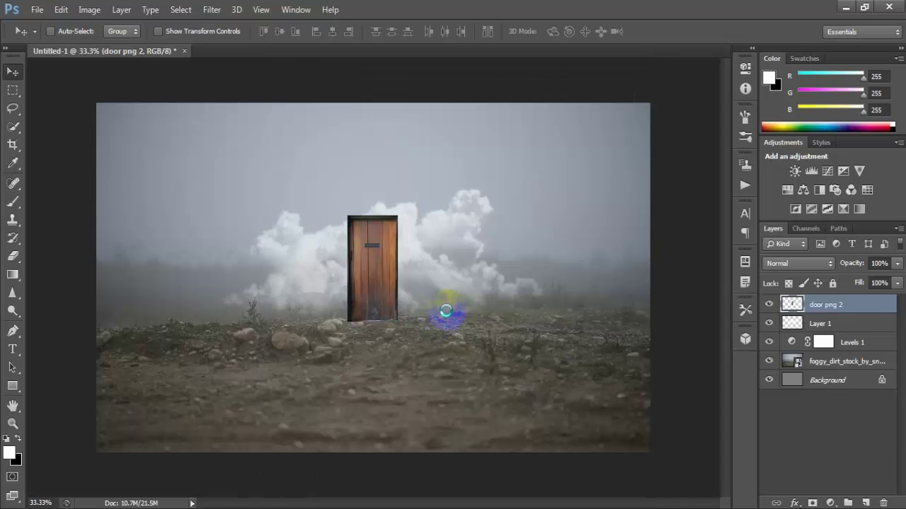
{"action": "right_click", "coordinate": [425, 256]}
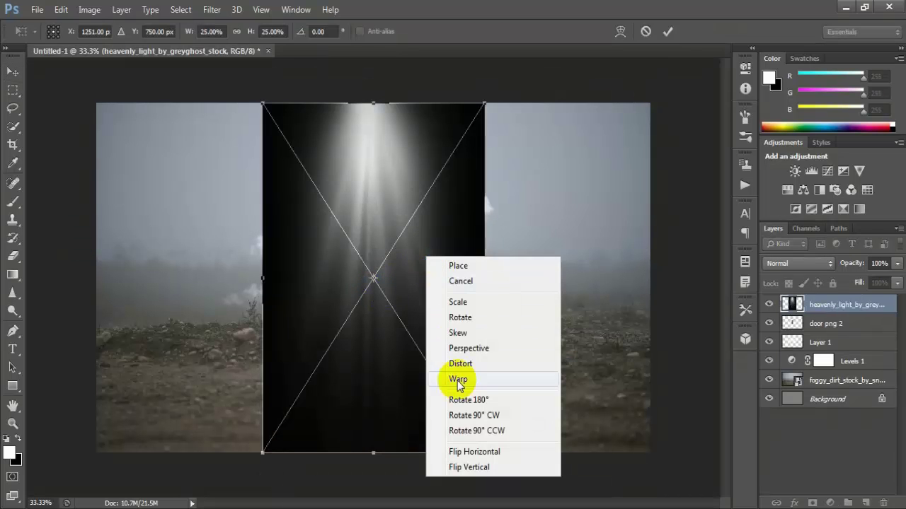
{"action": "left_click", "coordinate": [469, 467]}
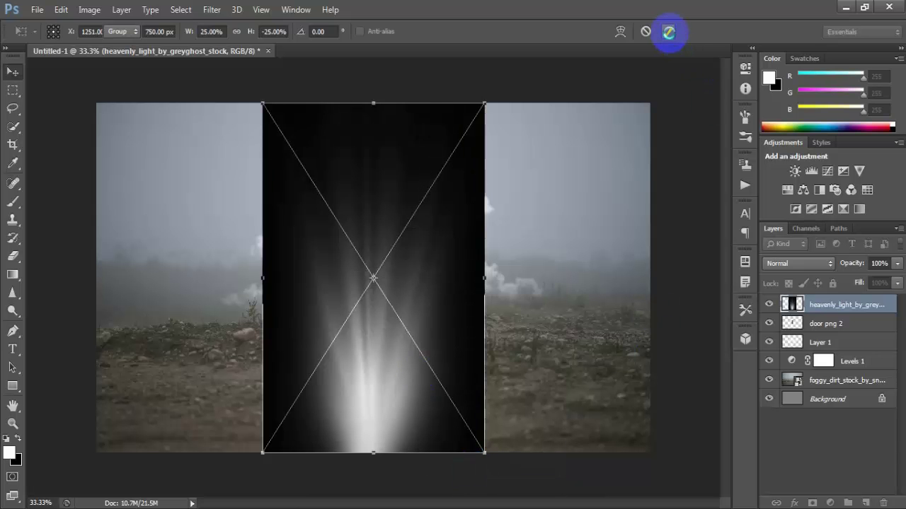
{"action": "left_click", "coordinate": [669, 31]}
Set the light layer to Screen, move it below door png 2, and raise it behind the door
{"action": "left_click", "coordinate": [798, 263]}
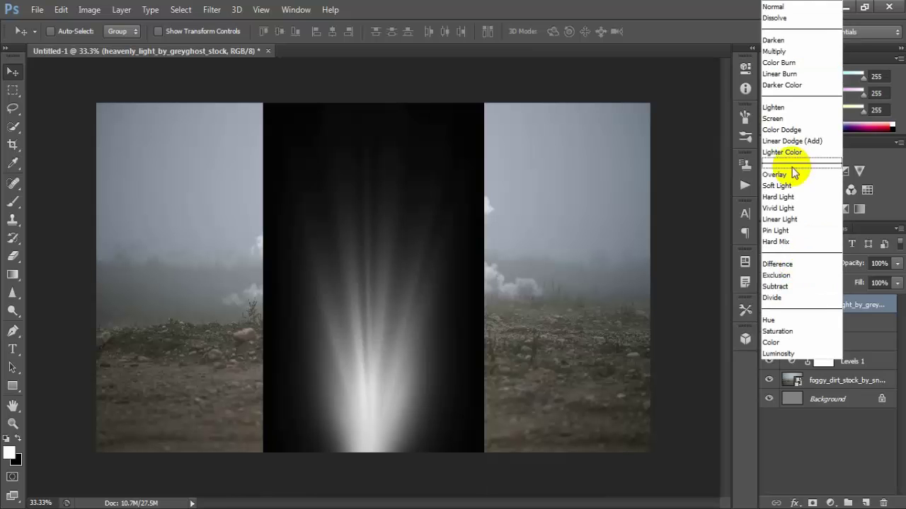
{"action": "left_click", "coordinate": [778, 118]}
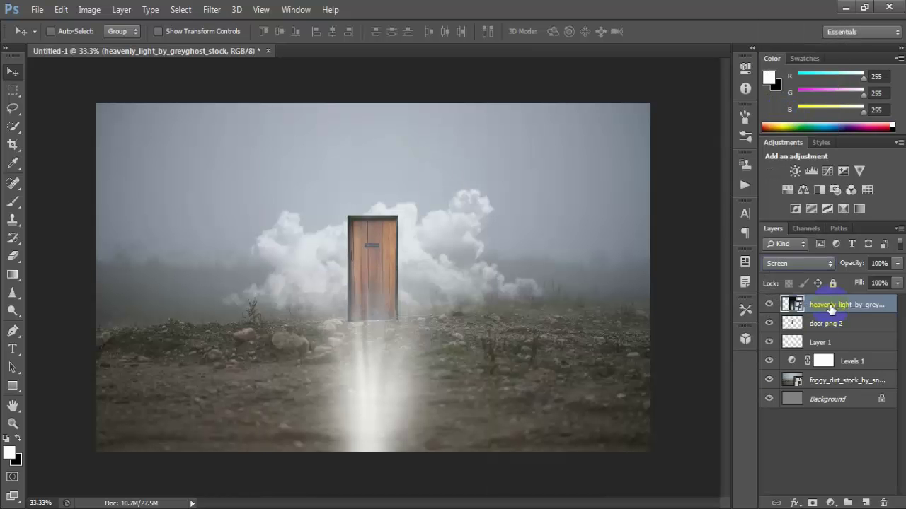
{"action": "left_click_drag", "start_coordinate": [830, 307], "coordinate": [831, 338]}
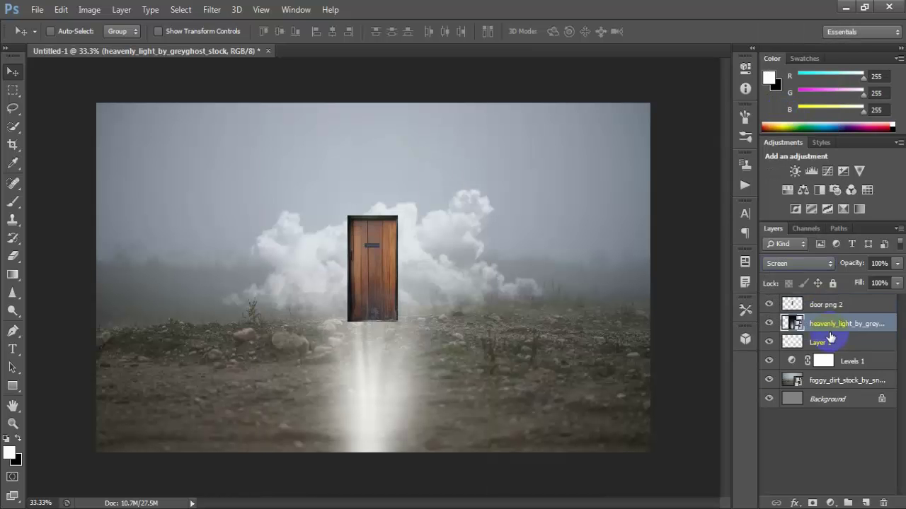
{"action": "left_click_drag", "start_coordinate": [421, 398], "coordinate": [383, 289]}
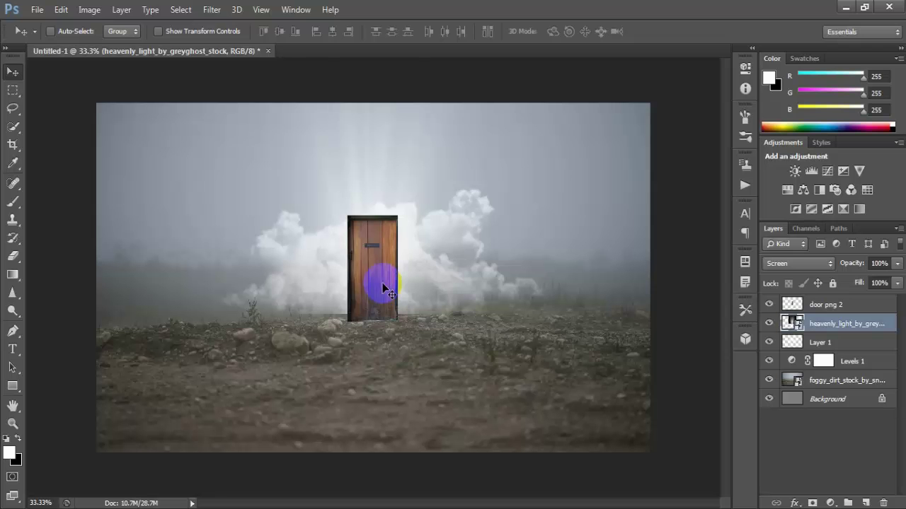
Perspective-transform the light so it narrows at the bottom and widens at the top
{"action": "key", "text": "ctrl+t"}
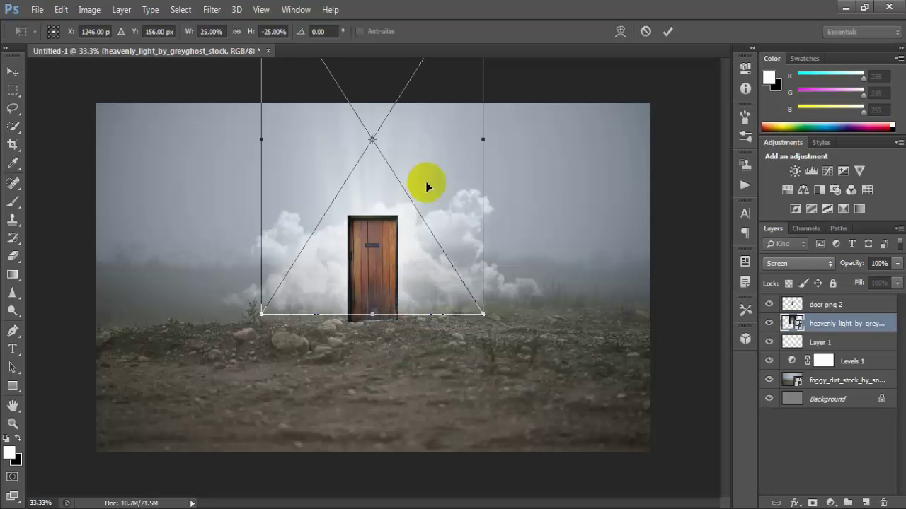
{"action": "right_click", "coordinate": [421, 162]}
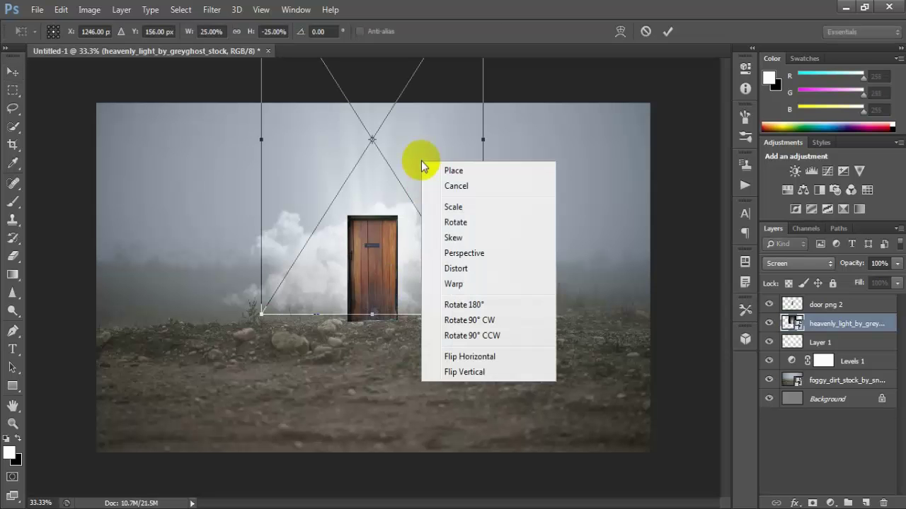
{"action": "left_click", "coordinate": [491, 256]}
{"action": "left_click_drag", "start_coordinate": [483, 318], "coordinate": [420, 327]}
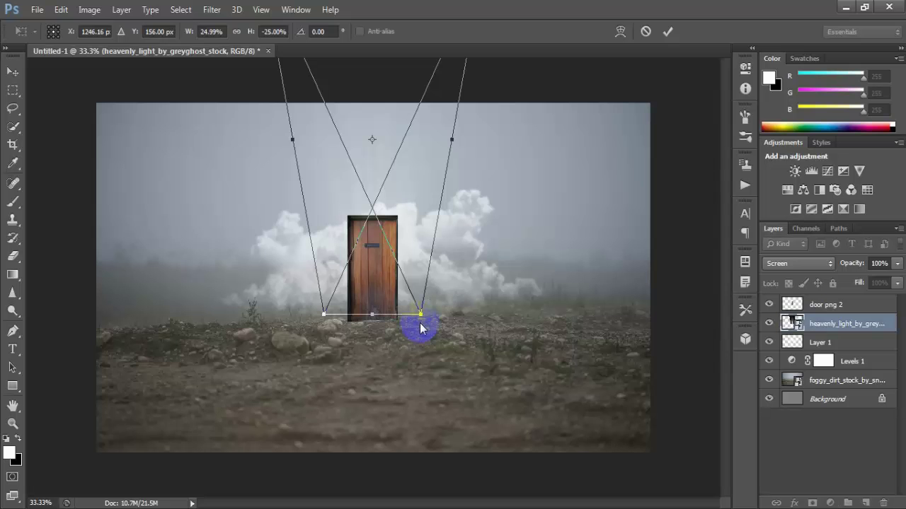
{"action": "key", "text": "ctrl+minus"}
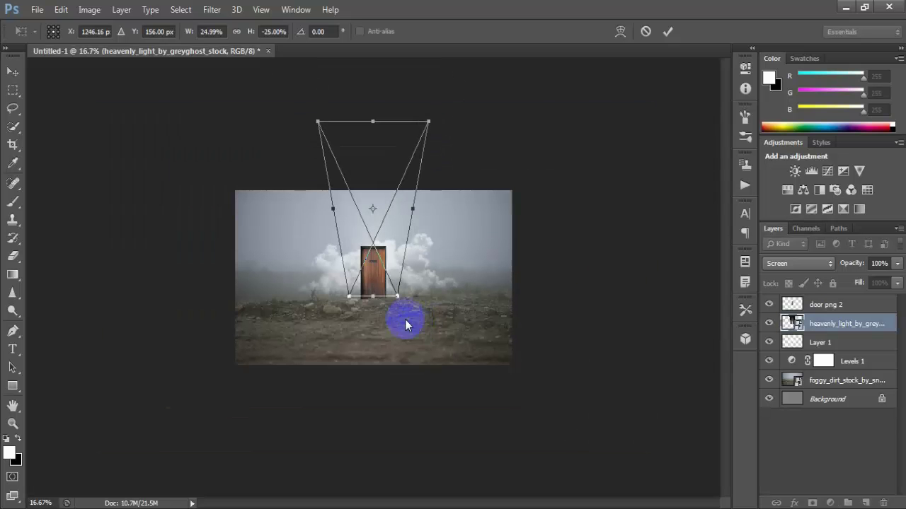
{"action": "mouse_move", "coordinate": [429, 124]}
{"action": "left_mouse_down"}
{"action": "mouse_move", "coordinate": [531, 126]}
{"action": "mouse_move", "coordinate": [543, 128]}
{"action": "mouse_move", "coordinate": [539, 135]}
{"action": "left_mouse_up"}
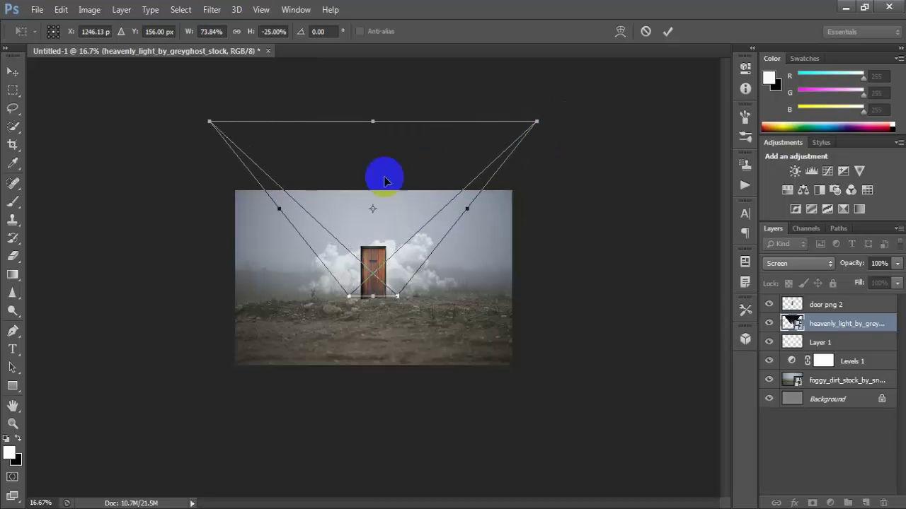
Distort the beam: lower its top edge and pull the corners toward the door
{"action": "right_click", "coordinate": [377, 212]}
{"action": "left_click", "coordinate": [416, 326]}
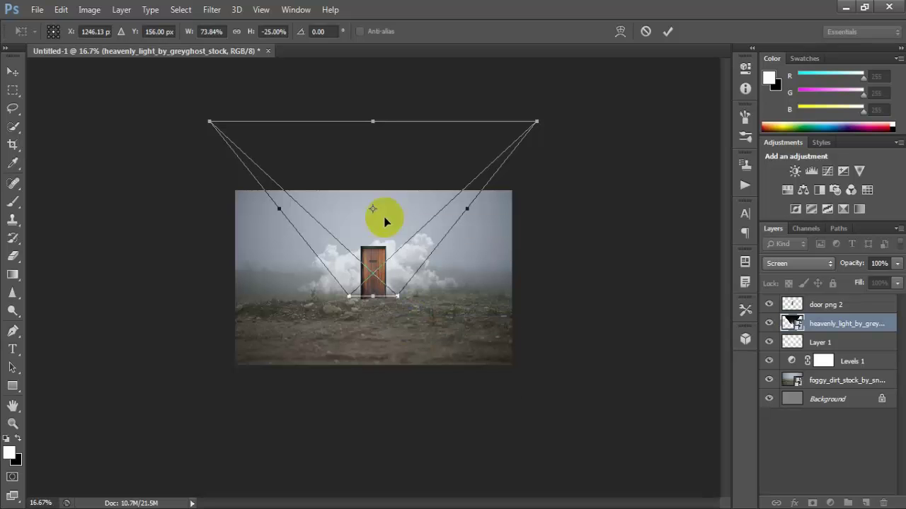
{"action": "left_click_drag", "start_coordinate": [372, 121], "coordinate": [373, 158]}
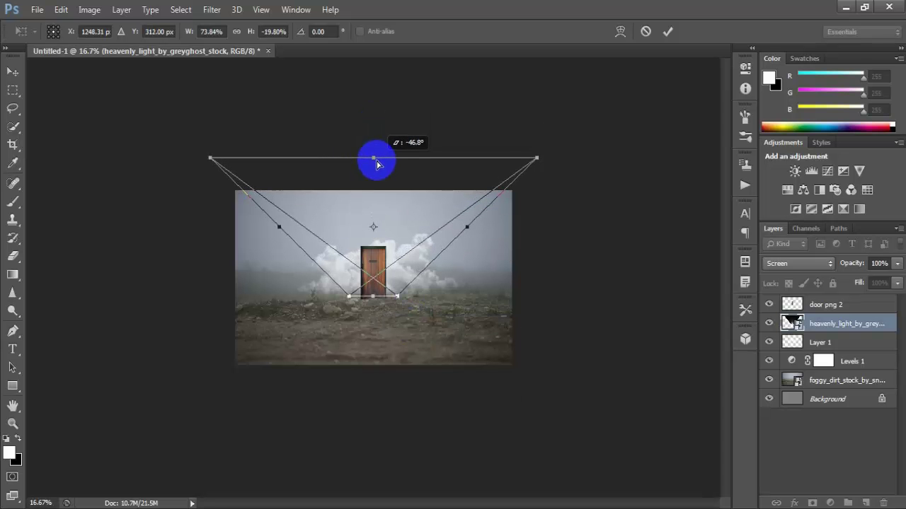
{"action": "left_click_drag", "start_coordinate": [210, 160], "coordinate": [236, 158]}
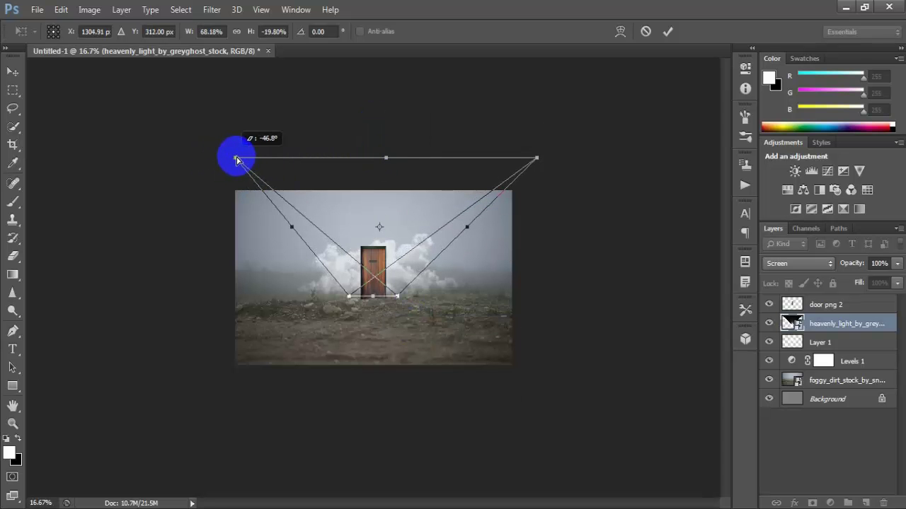
{"action": "left_click_drag", "start_coordinate": [538, 162], "coordinate": [512, 160]}
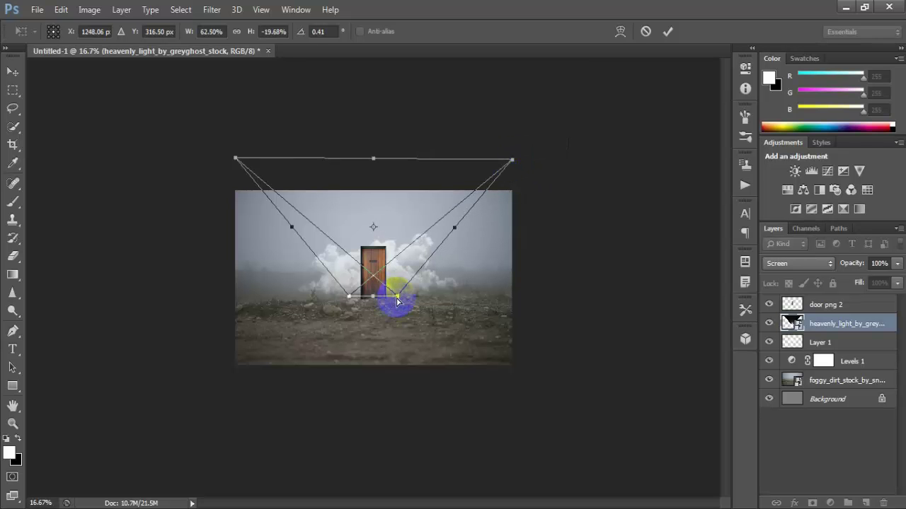
{"action": "mouse_move", "coordinate": [399, 299]}
{"action": "left_mouse_down"}
{"action": "mouse_move", "coordinate": [355, 303]}
{"action": "mouse_move", "coordinate": [370, 300]}
{"action": "left_mouse_up"}
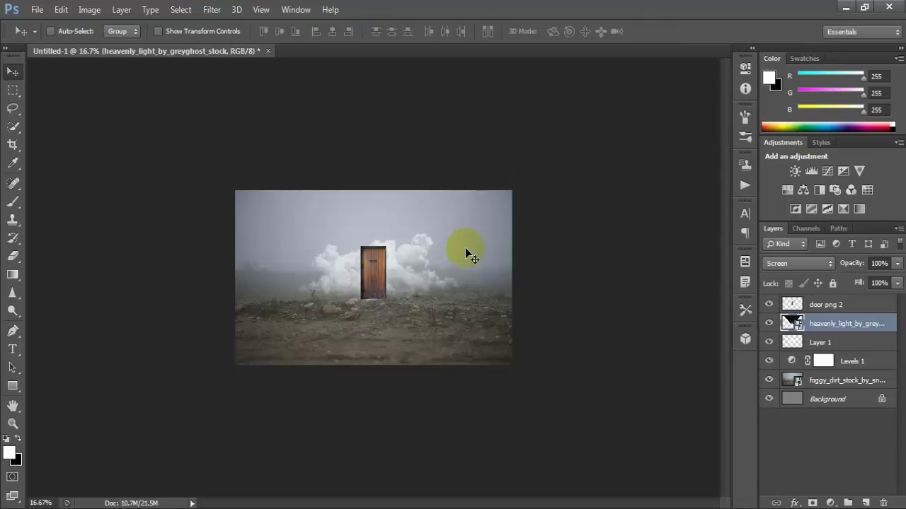
Duplicate the heavenly_light layer and group both copies into Group 1
{"action": "key", "text": "ctrl+plus"}
{"action": "key", "text": "ctrl+plus"}
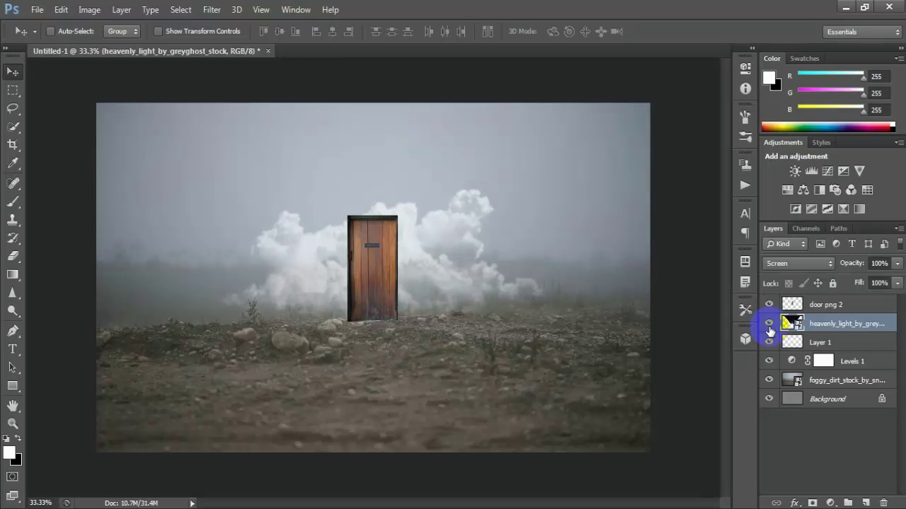
{"action": "left_click", "coordinate": [790, 266]}
{"action": "key", "text": "ctrl+j"}
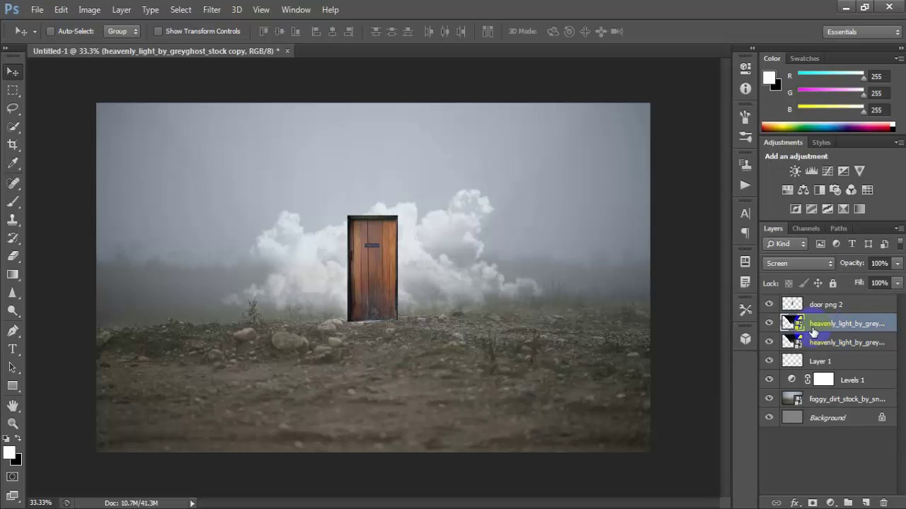
{"action": "left_click", "coordinate": [873, 346], "text": "shift"}
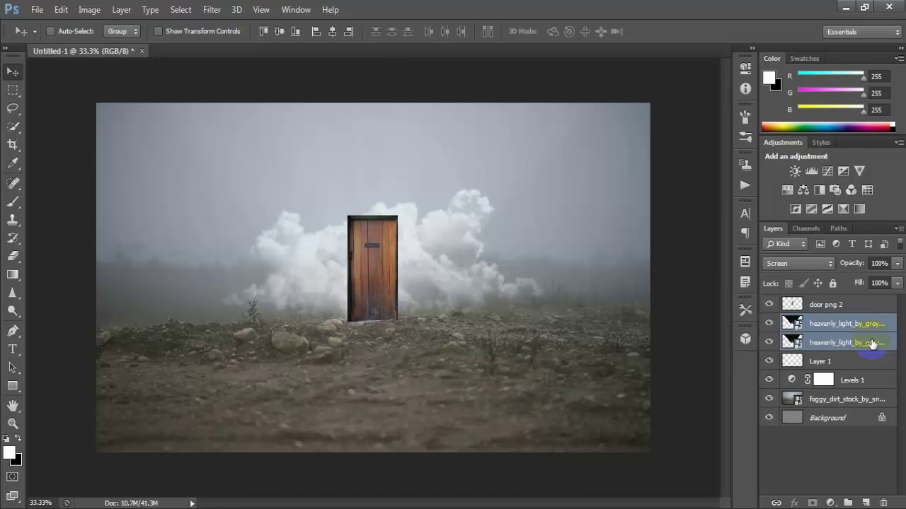
{"action": "right_click", "coordinate": [872, 345]}
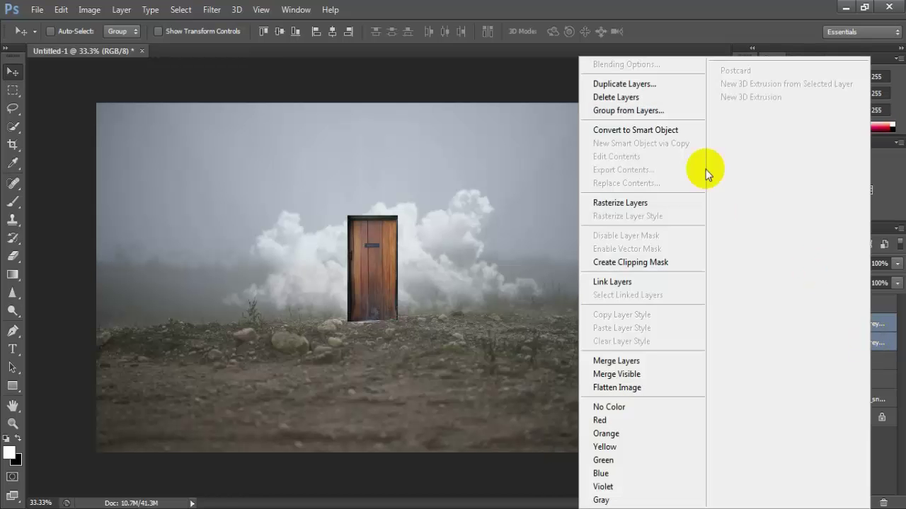
{"action": "left_click", "coordinate": [694, 111]}
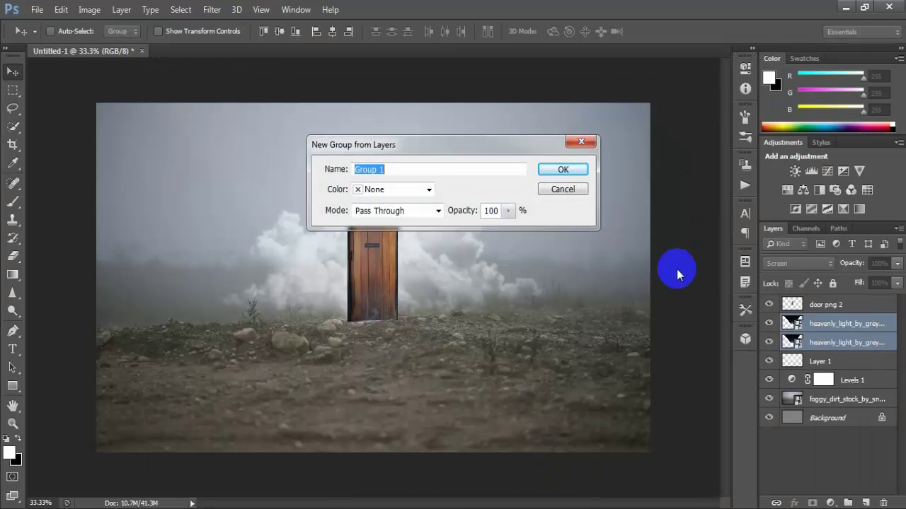
{"action": "left_click", "coordinate": [566, 170]}
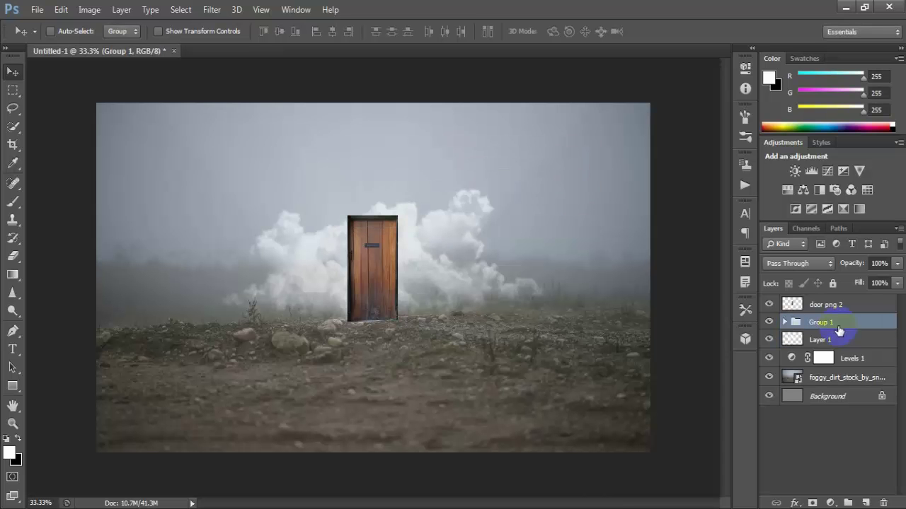
Add a layer mask to Group 1 and set up a small soft round brush at 27% opacity
{"action": "left_click", "coordinate": [897, 265]}
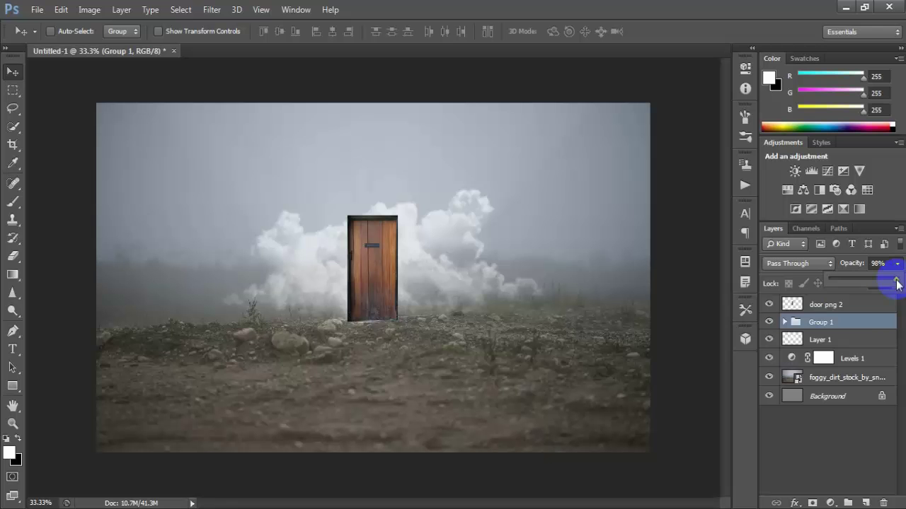
{"action": "left_click", "coordinate": [812, 503]}
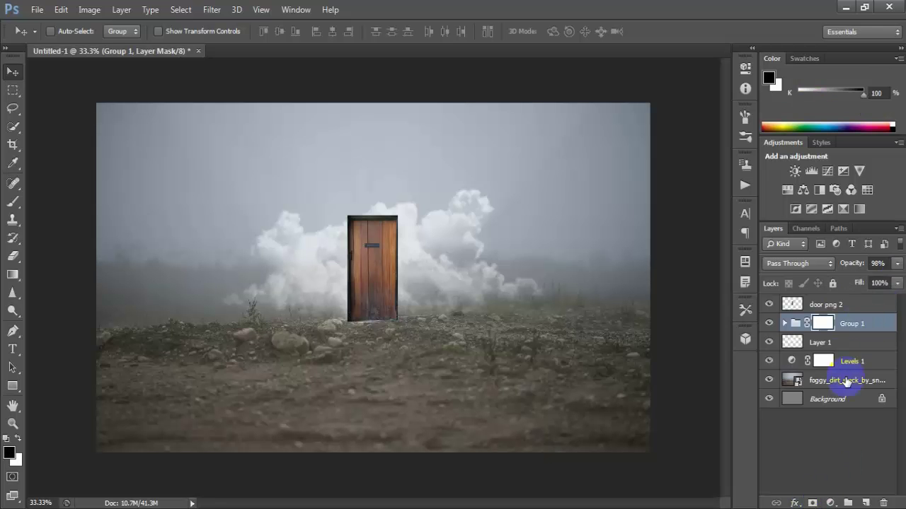
{"action": "left_click", "coordinate": [14, 204]}
{"action": "left_click", "coordinate": [67, 33]}
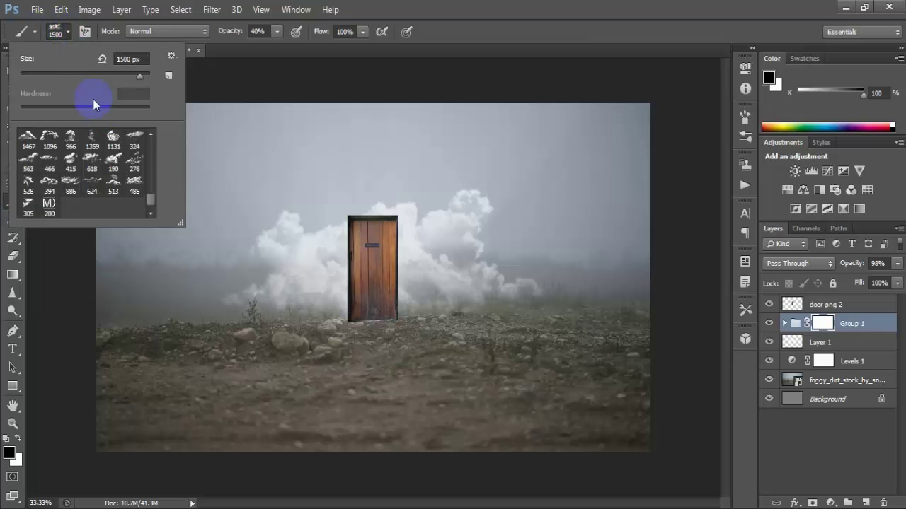
{"action": "left_click_drag", "start_coordinate": [151, 196], "coordinate": [150, 138]}
{"action": "left_click", "coordinate": [28, 139]}
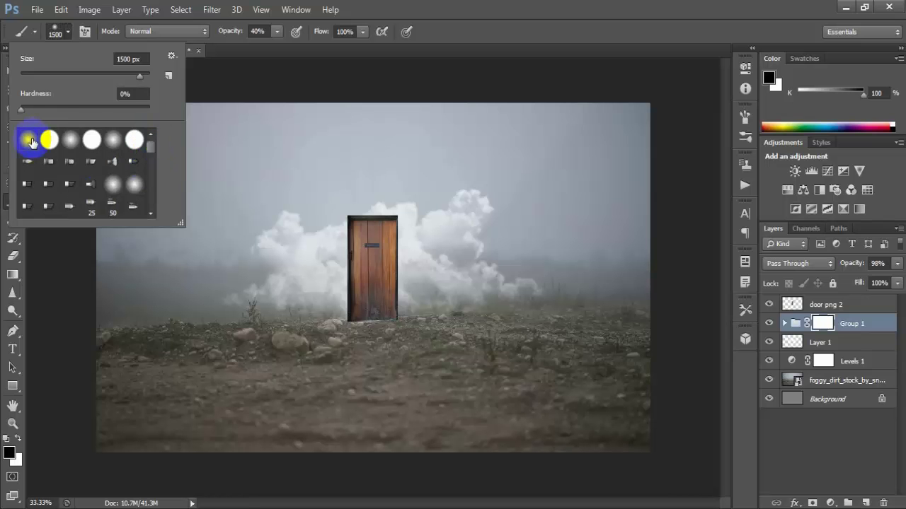
{"action": "left_click", "coordinate": [276, 33]}
{"action": "left_click_drag", "start_coordinate": [274, 50], "coordinate": [268, 48]}
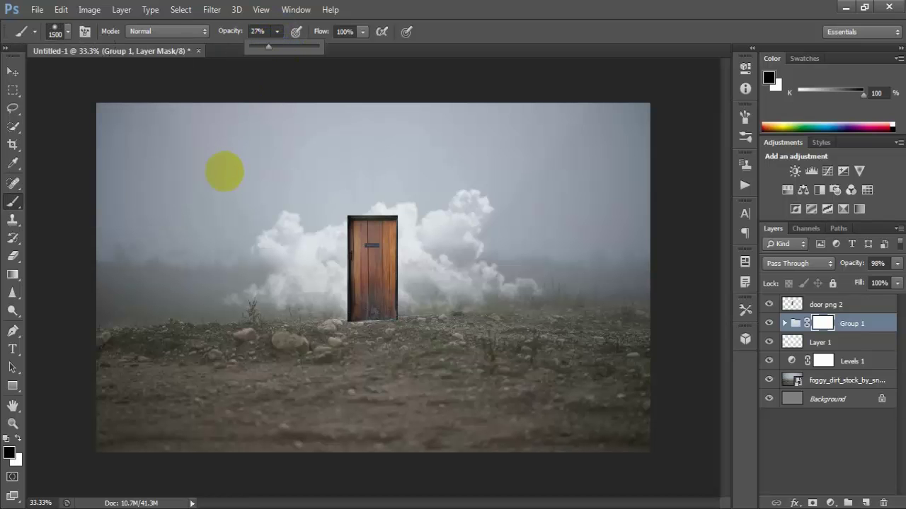
{"action": "key", "text": "bracketleft"}
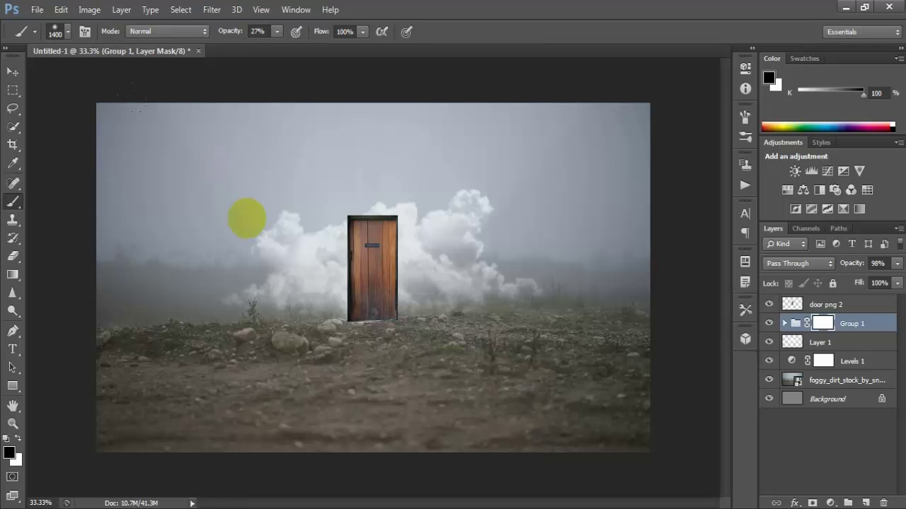
{"action": "key", "text": "bracketleft"}
{"action": "key", "text": "bracketleft"}
{"action": "key", "text": "bracketleft"}
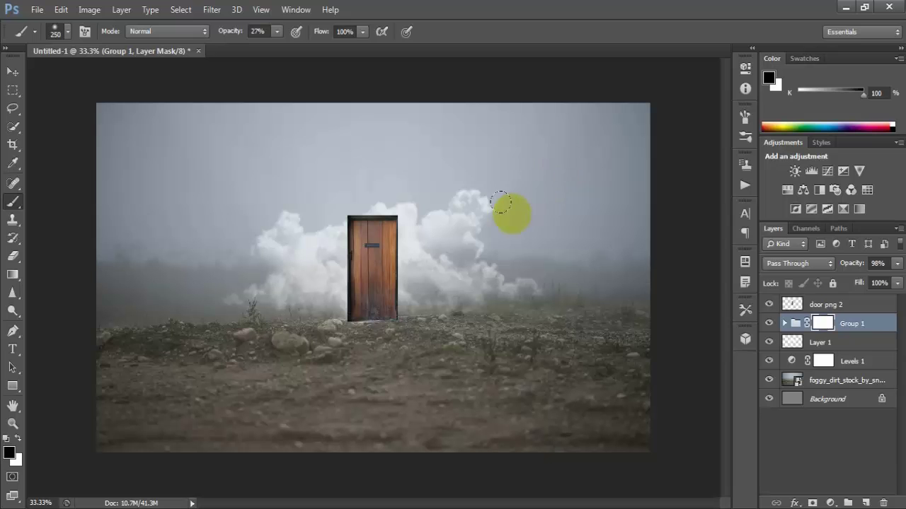
Paint faint black mask strokes across the sky, toggling Group 1 to compare
{"action": "left_click_drag", "start_coordinate": [507, 208], "coordinate": [173, 167]}
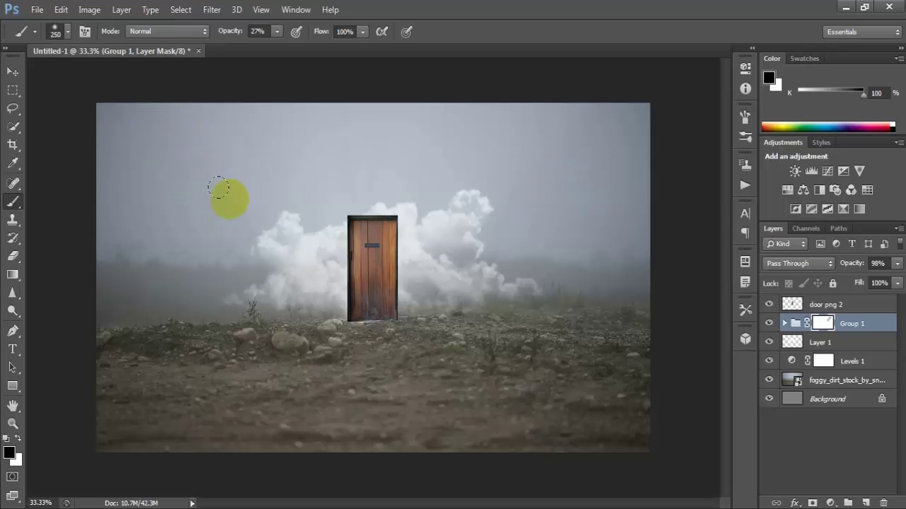
{"action": "left_click_drag", "start_coordinate": [148, 60], "coordinate": [226, 208]}
{"action": "left_click_drag", "start_coordinate": [158, 105], "coordinate": [136, 73]}
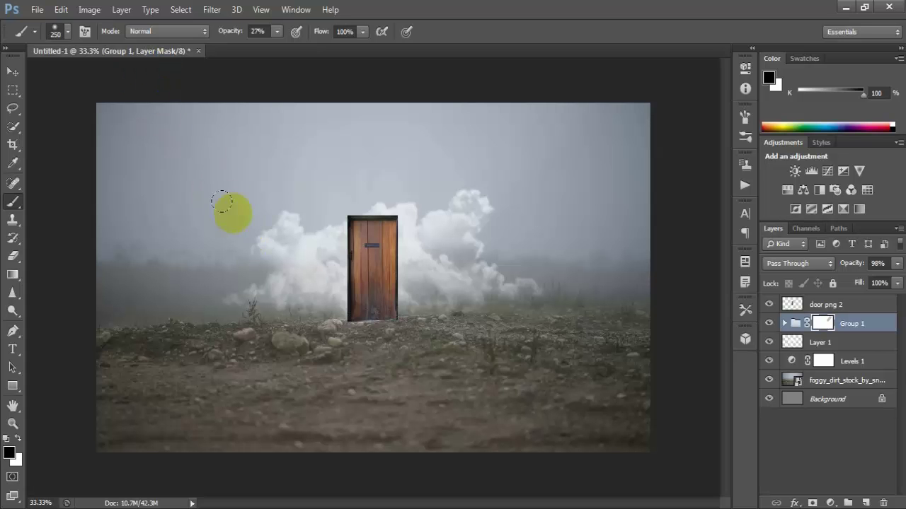
{"action": "left_click", "coordinate": [602, 95]}
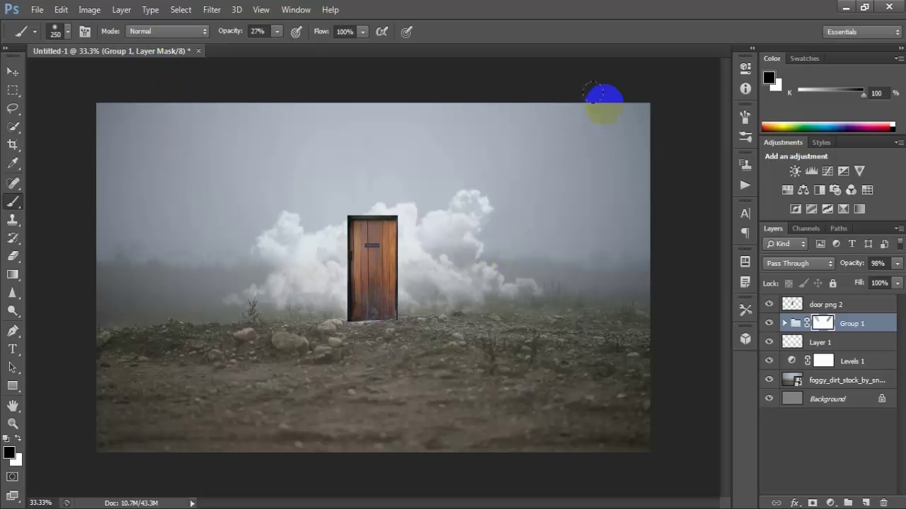
{"action": "left_click_drag", "start_coordinate": [202, 145], "coordinate": [175, 106]}
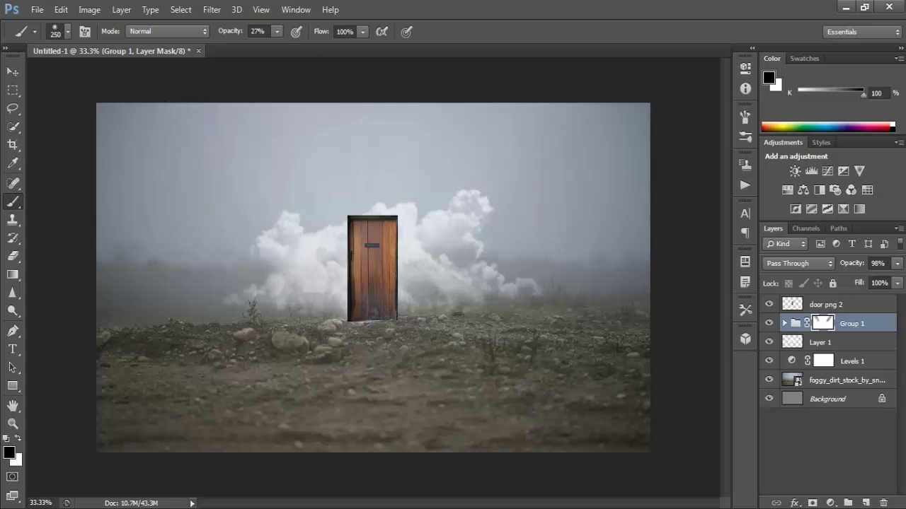
{"action": "left_click", "coordinate": [771, 332]}
{"action": "left_click", "coordinate": [769, 323]}
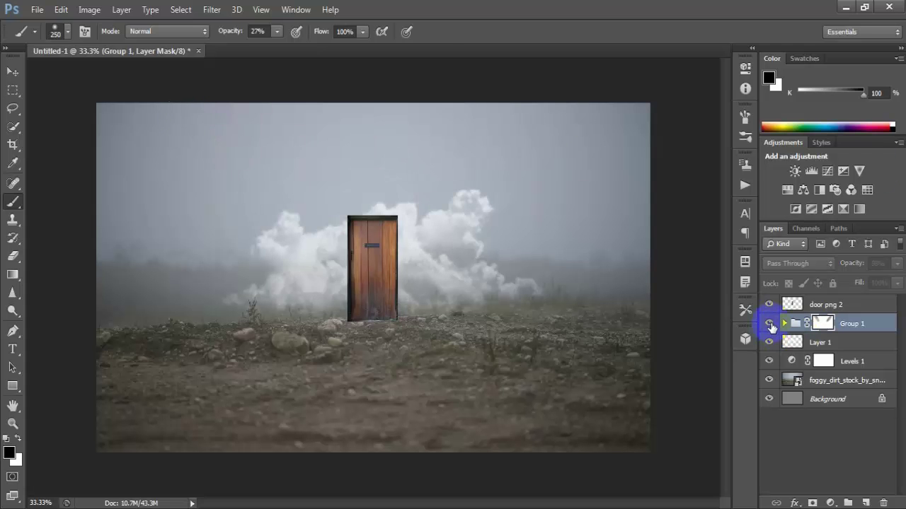
{"action": "left_click", "coordinate": [897, 263]}
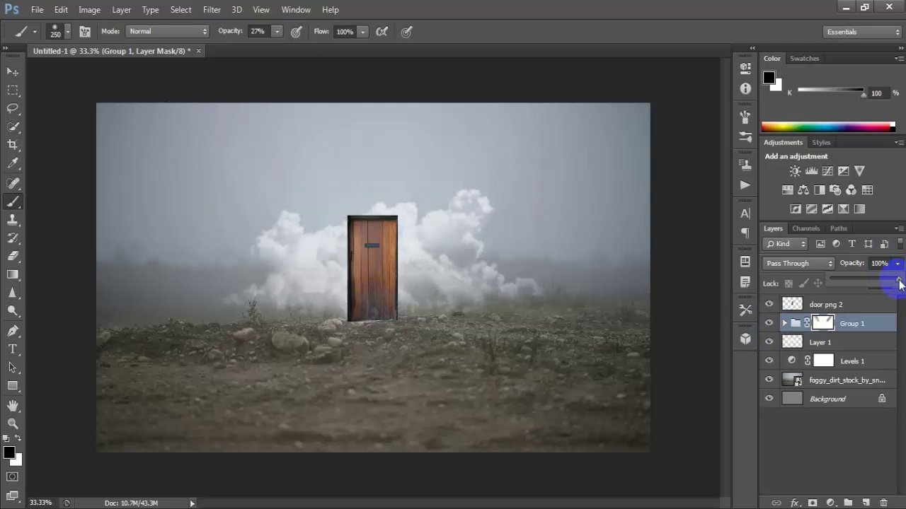
{"action": "left_click", "coordinate": [13, 72]}
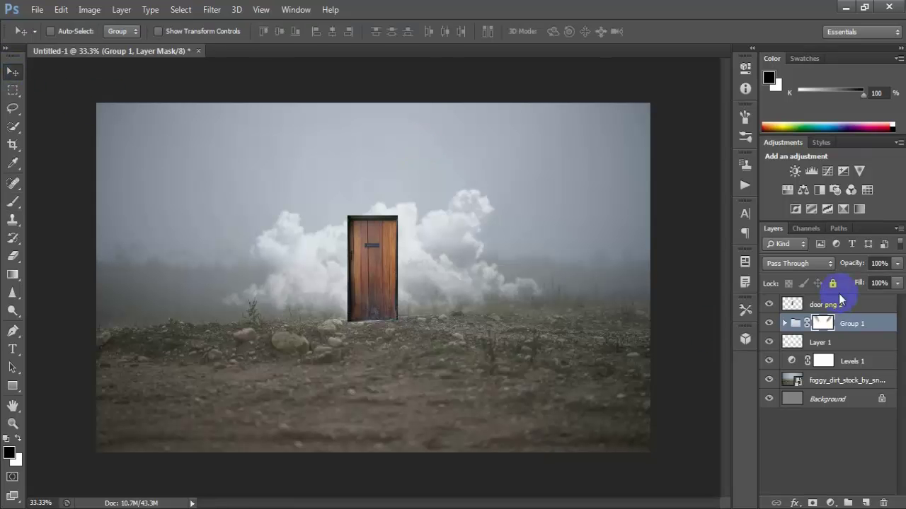
Place girl png above door png 2, scaled to about 15%, standing before the door
{"action": "left_click", "coordinate": [838, 306]}
{"action": "left_click", "coordinate": [37, 10]}
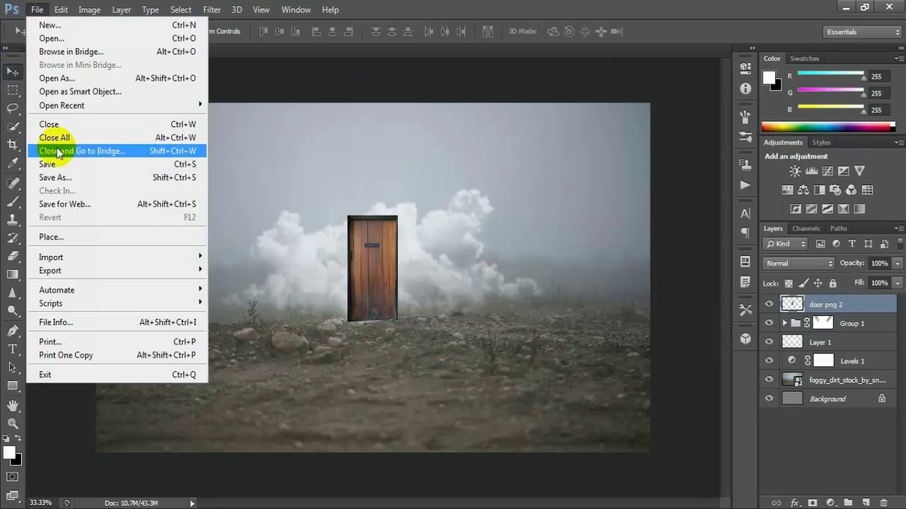
{"action": "left_click", "coordinate": [76, 237]}
{"action": "left_click", "coordinate": [497, 245]}
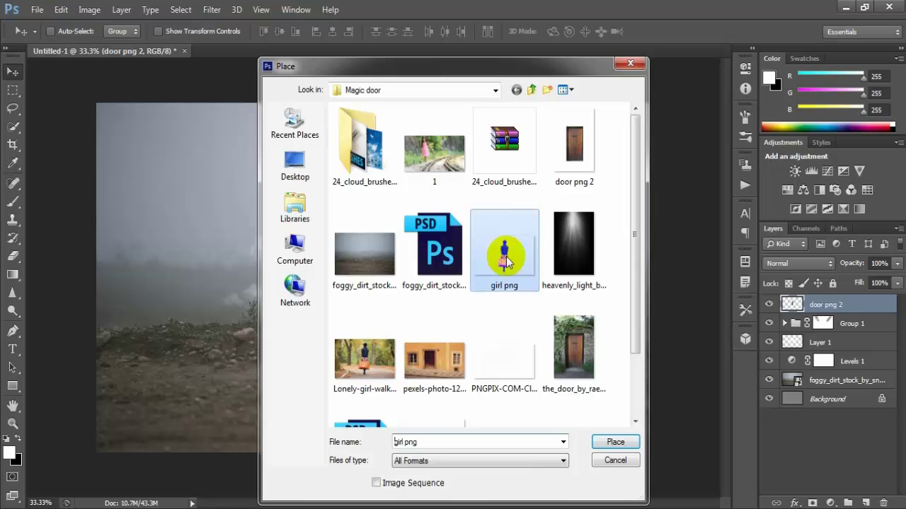
{"action": "left_click", "coordinate": [614, 441]}
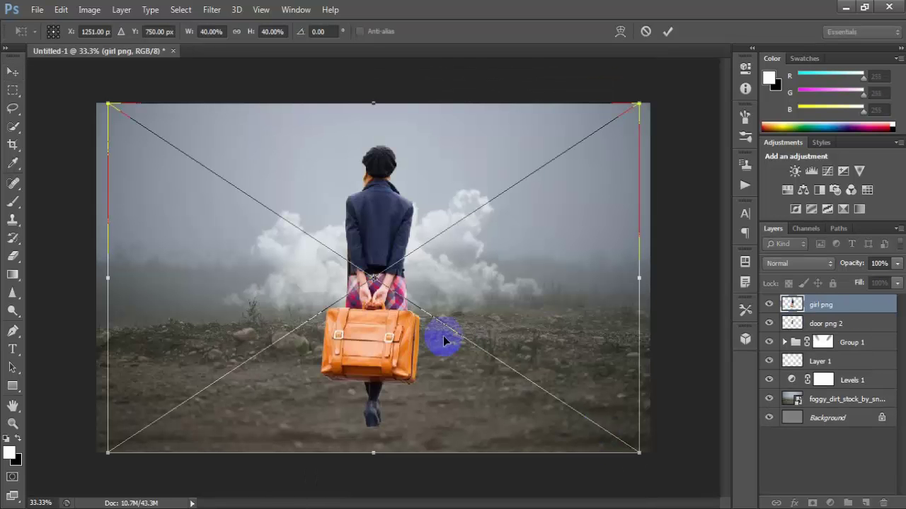
{"action": "left_click_drag", "start_coordinate": [647, 103], "coordinate": [536, 253]}
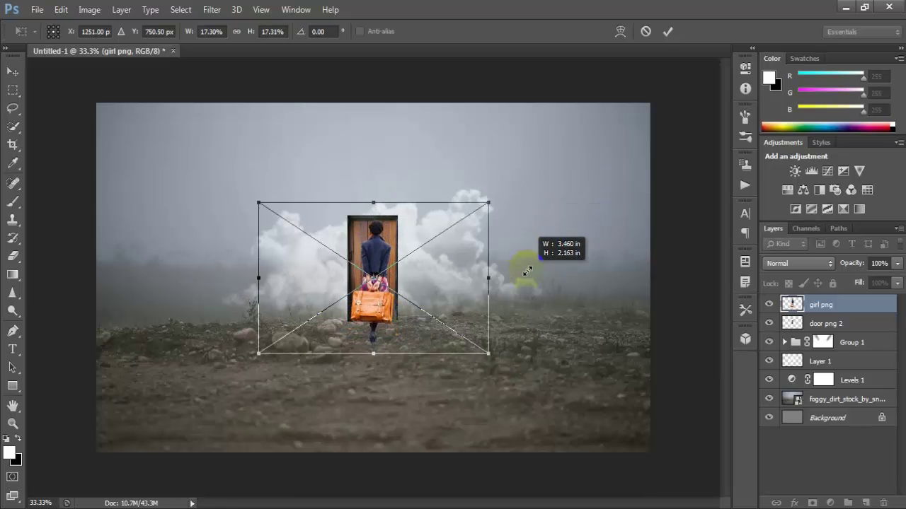
{"action": "left_click_drag", "start_coordinate": [536, 253], "coordinate": [524, 283]}
{"action": "left_click_drag", "start_coordinate": [381, 311], "coordinate": [367, 318]}
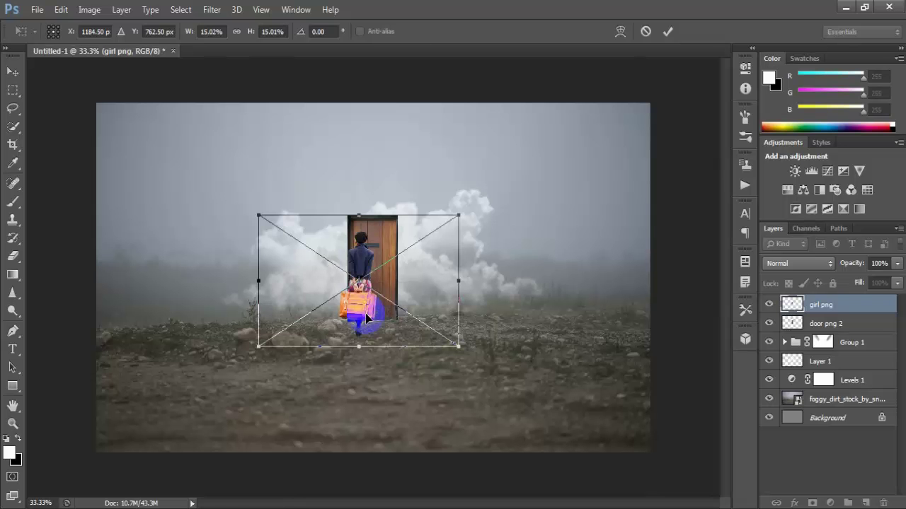
{"action": "key", "text": "Return"}
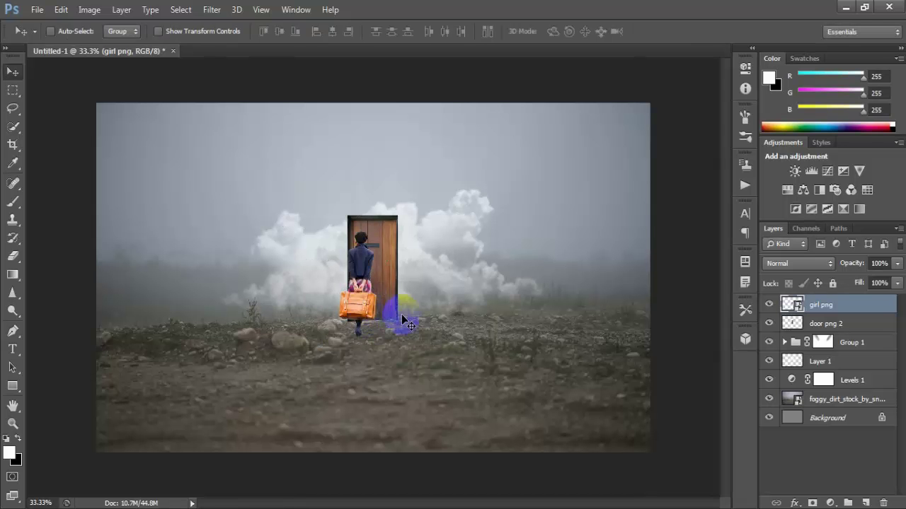
Rasterize the girl png layer and duplicate the door png 2 layer
{"action": "right_click", "coordinate": [868, 309]}
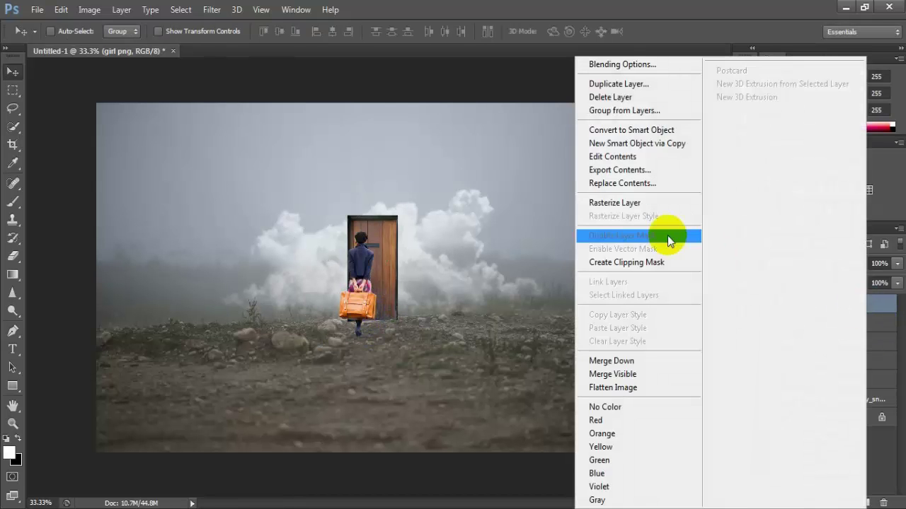
{"action": "left_click", "coordinate": [628, 204]}
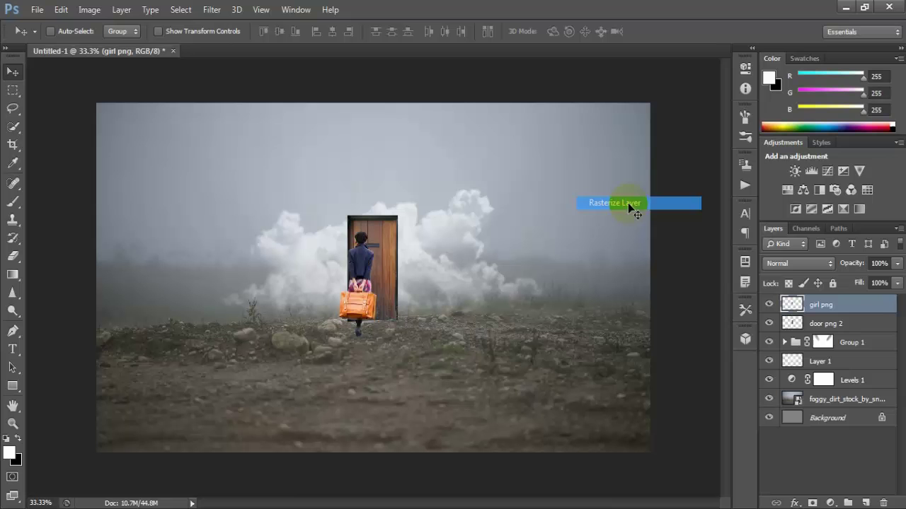
{"action": "left_click", "coordinate": [841, 326]}
{"action": "key", "text": "ctrl+j"}
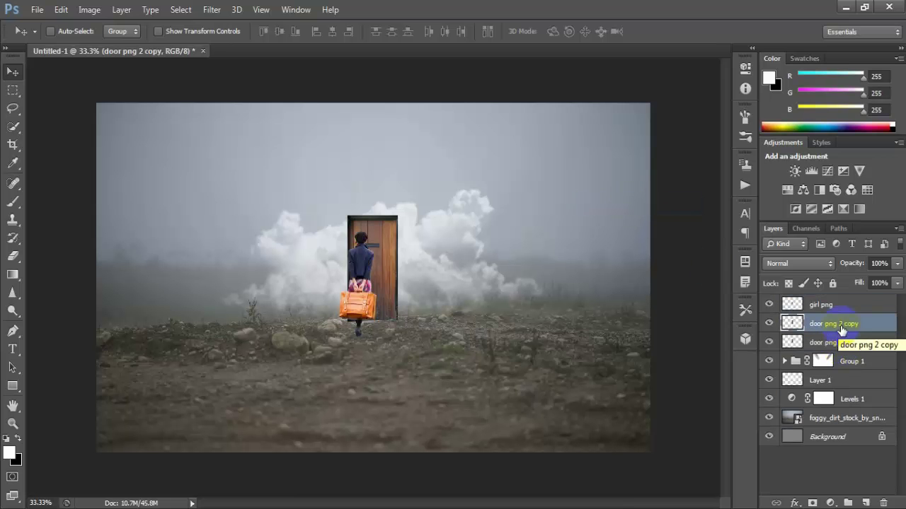
Darken the original door png 2 layer to near black with Hue/Saturation Lightness -96, then shift it right
{"action": "left_click", "coordinate": [832, 343]}
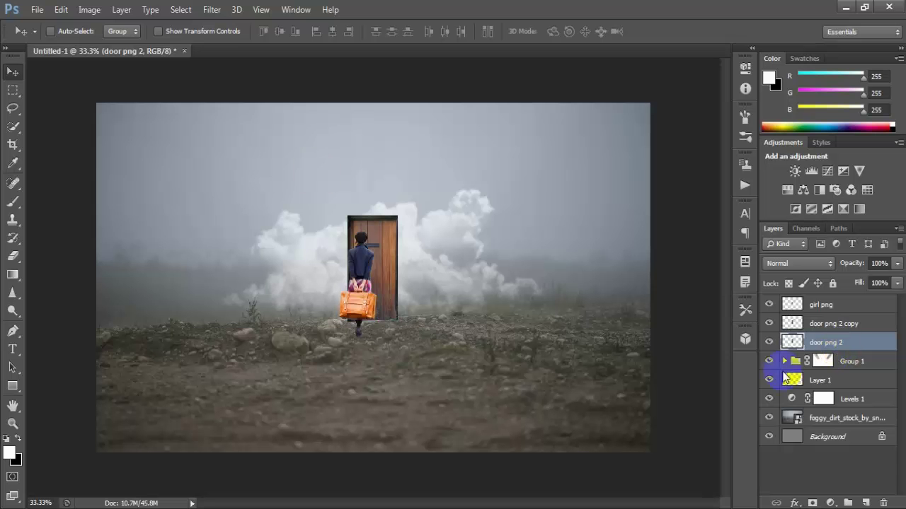
{"action": "left_click", "coordinate": [89, 9]}
{"action": "mouse_move", "coordinate": [109, 45]}
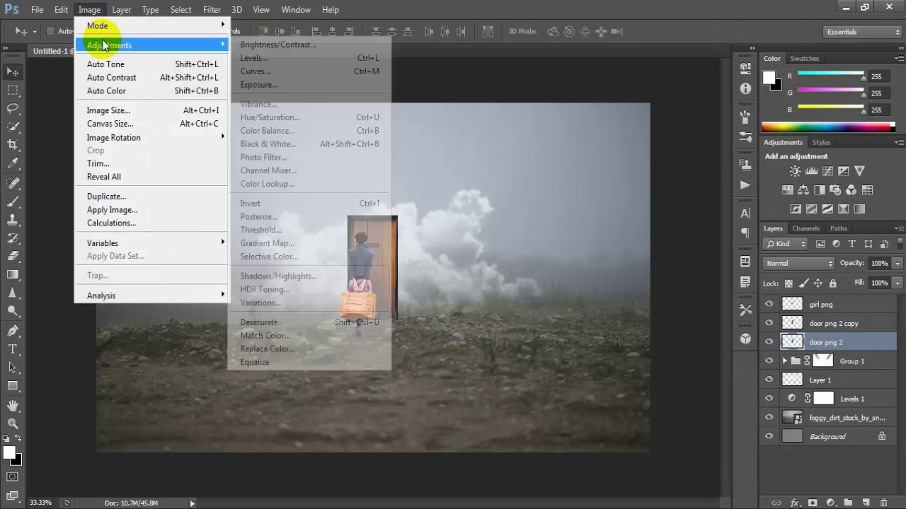
{"action": "left_click", "coordinate": [303, 116]}
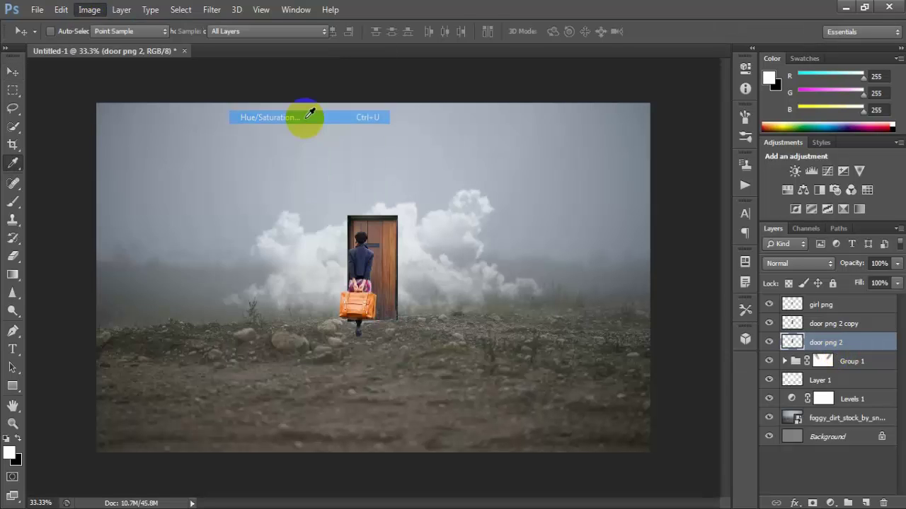
{"action": "left_click_drag", "start_coordinate": [631, 363], "coordinate": [573, 370]}
{"action": "left_click", "coordinate": [781, 225]}
{"action": "key", "text": "v"}
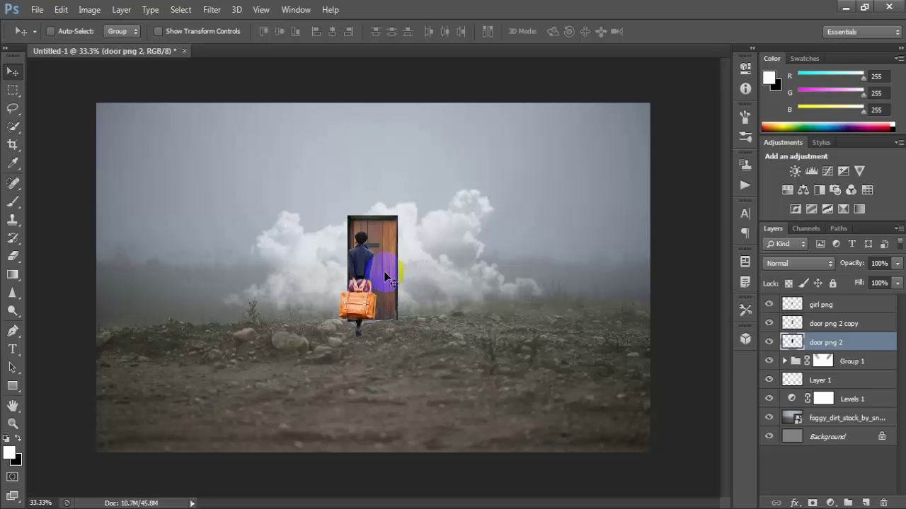
{"action": "mouse_move", "coordinate": [386, 276]}
{"action": "left_mouse_down"}
{"action": "mouse_move", "coordinate": [436, 278]}
{"action": "mouse_move", "coordinate": [407, 278]}
{"action": "left_mouse_up"}
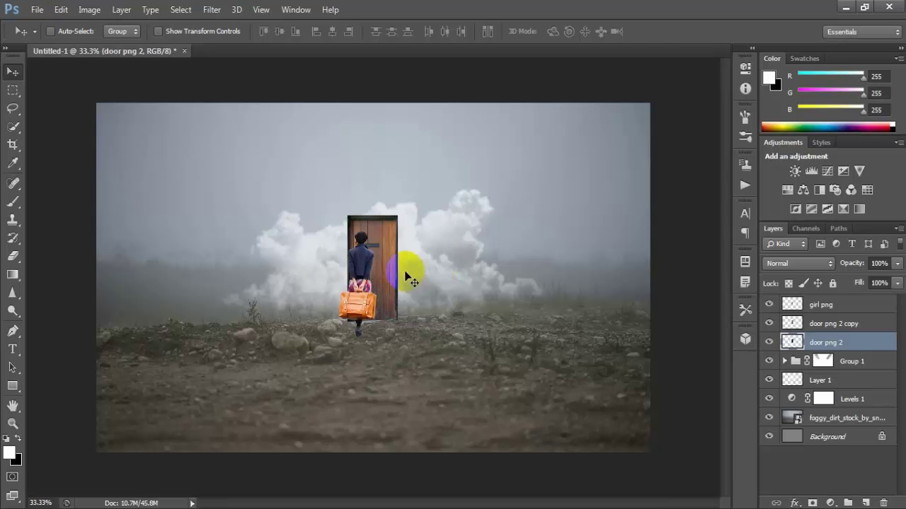
{"action": "key", "text": "ctrl+t"}
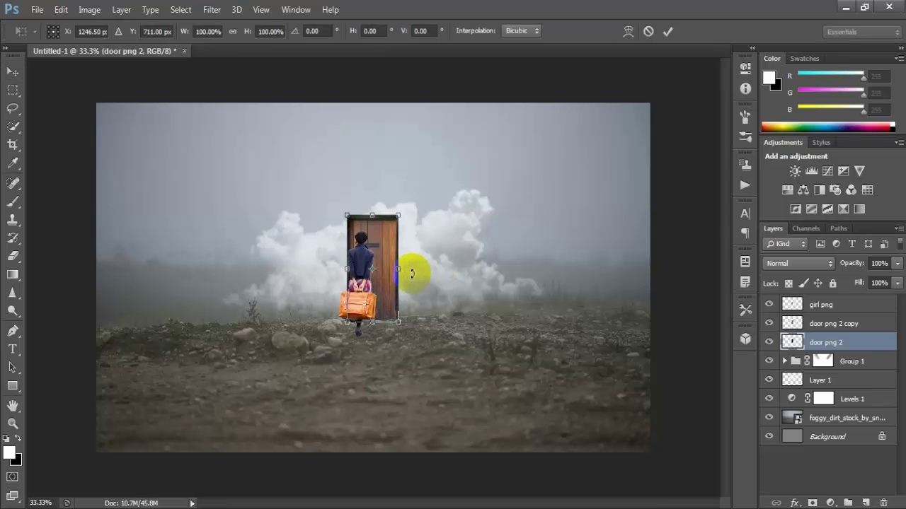
Distort the black door copy to flip it onto the ground, then perspective-widen its bottom
{"action": "right_click", "coordinate": [382, 245]}
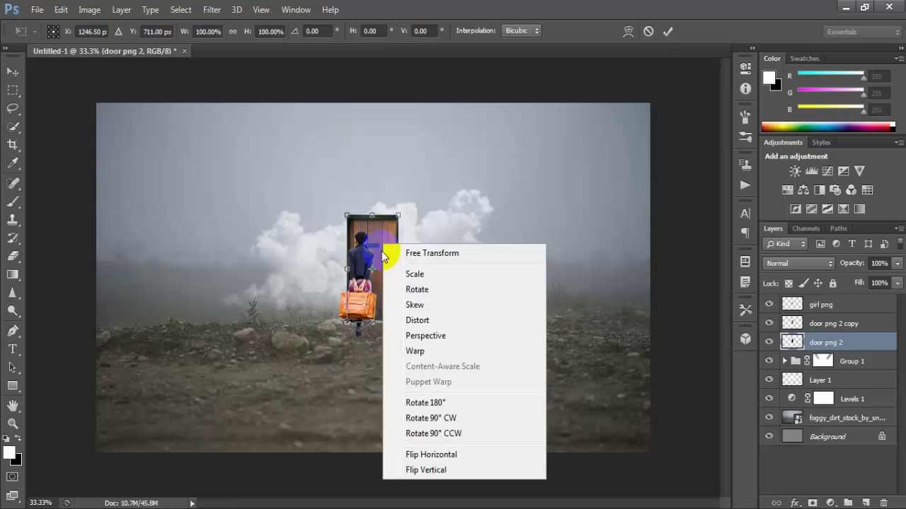
{"action": "left_click", "coordinate": [417, 320]}
{"action": "left_click_drag", "start_coordinate": [373, 218], "coordinate": [393, 456]}
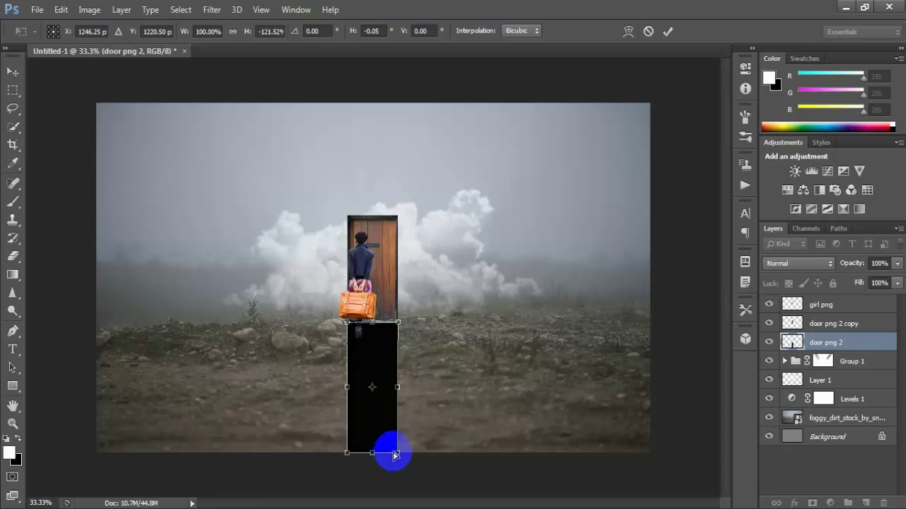
{"action": "right_click", "coordinate": [375, 425]}
{"action": "left_click", "coordinate": [433, 271]}
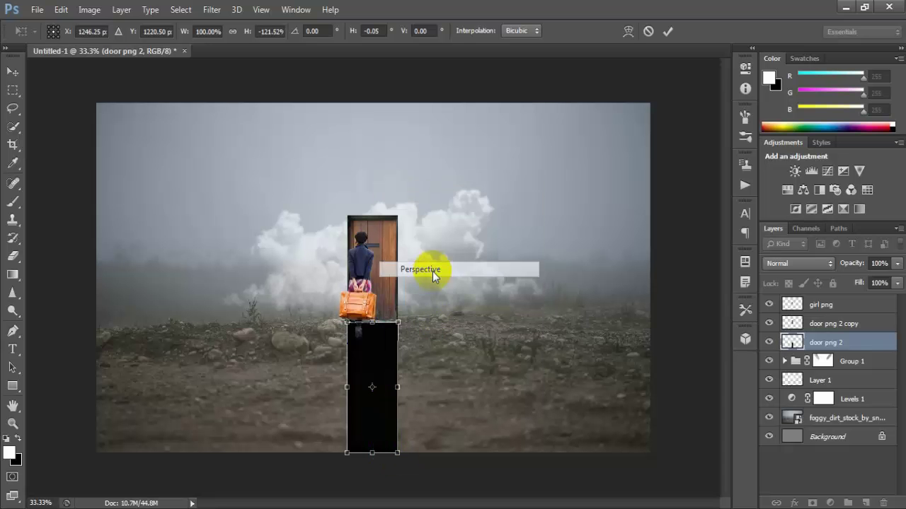
{"action": "left_click_drag", "start_coordinate": [398, 453], "coordinate": [472, 454]}
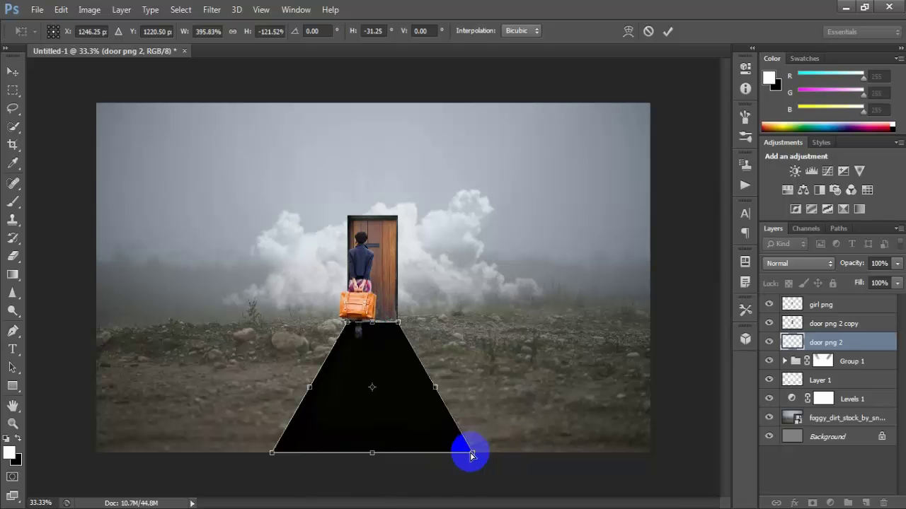
{"action": "key", "text": "Return"}
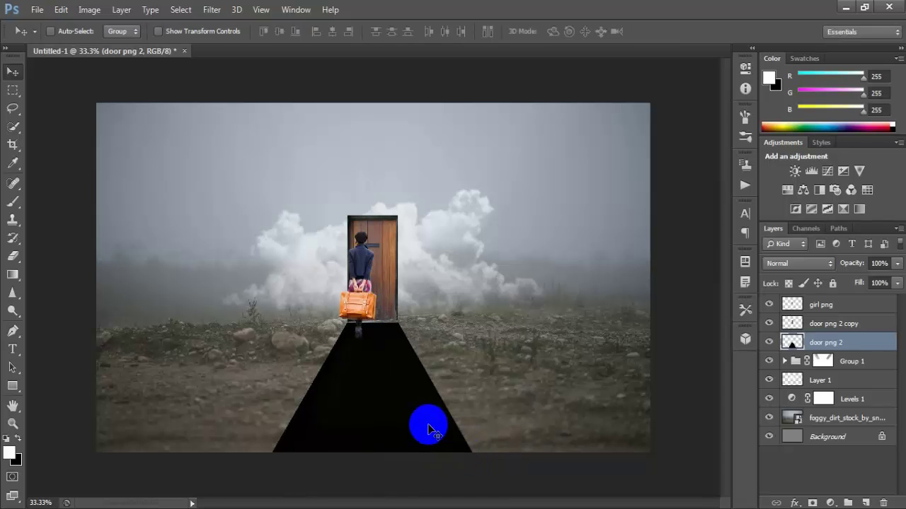
Soften the black door shadow with a 23.7-pixel Gaussian Blur
{"action": "left_click", "coordinate": [212, 9]}
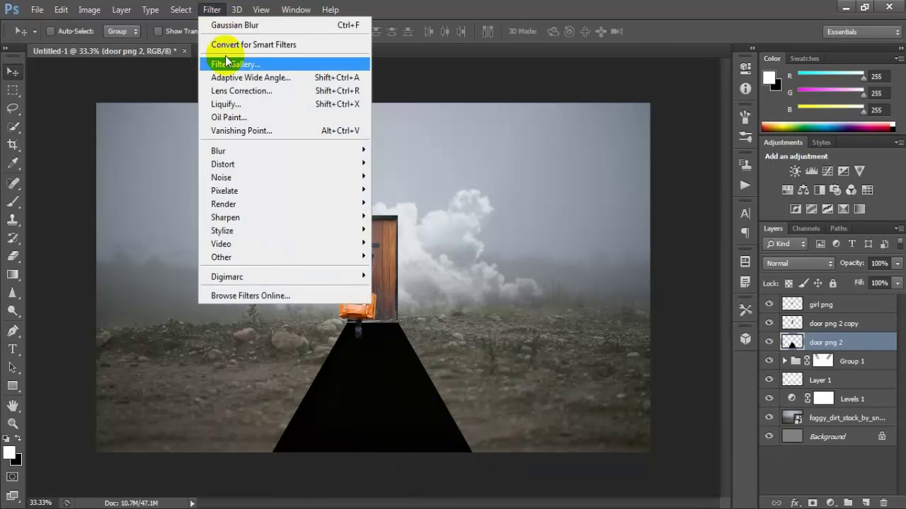
{"action": "mouse_move", "coordinate": [218, 151]}
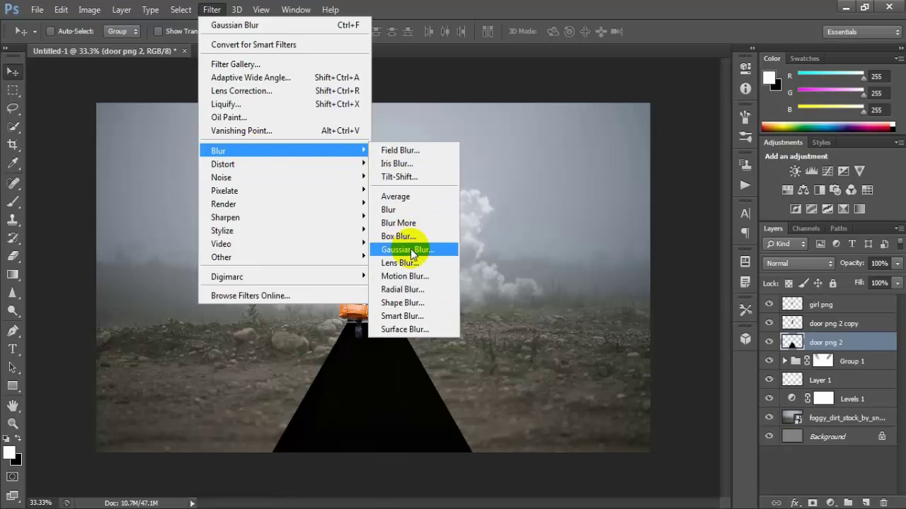
{"action": "left_click", "coordinate": [410, 249]}
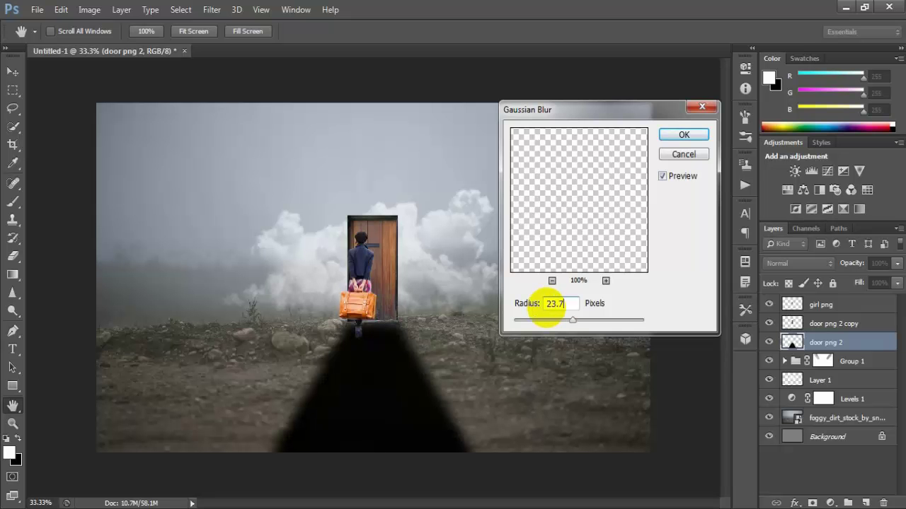
{"action": "left_click", "coordinate": [680, 135]}
{"action": "left_click", "coordinate": [873, 347]}
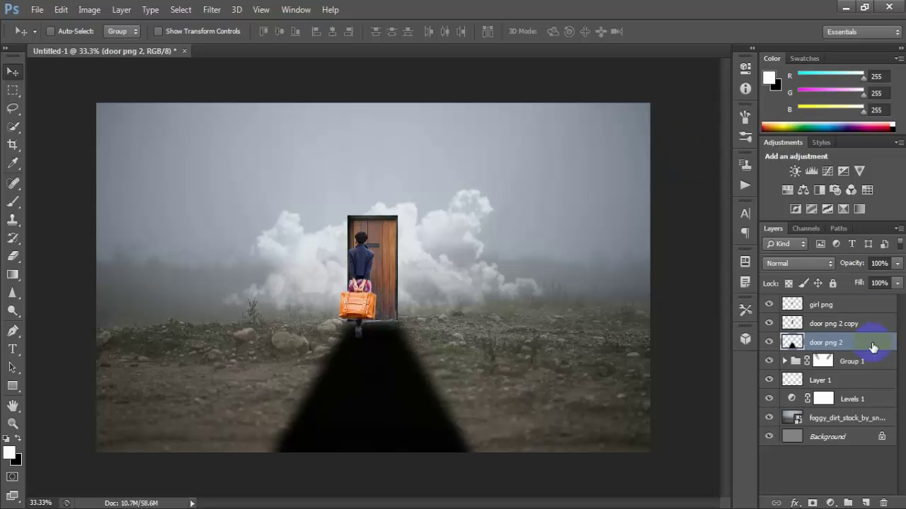
Fade the shadow with a foreground-to-transparent gradient on a layer mask and blend it in Soft Light
{"action": "left_click", "coordinate": [812, 503]}
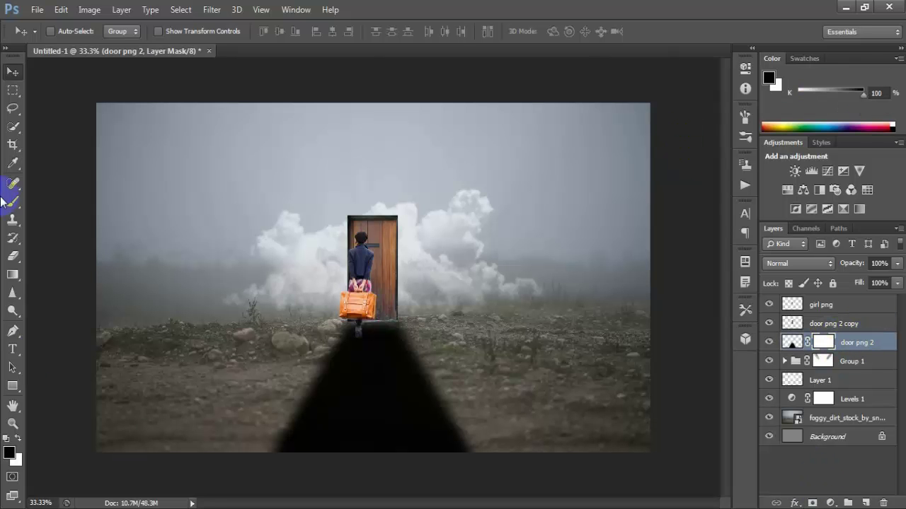
{"action": "left_click_drag", "start_coordinate": [13, 275], "coordinate": [52, 280]}
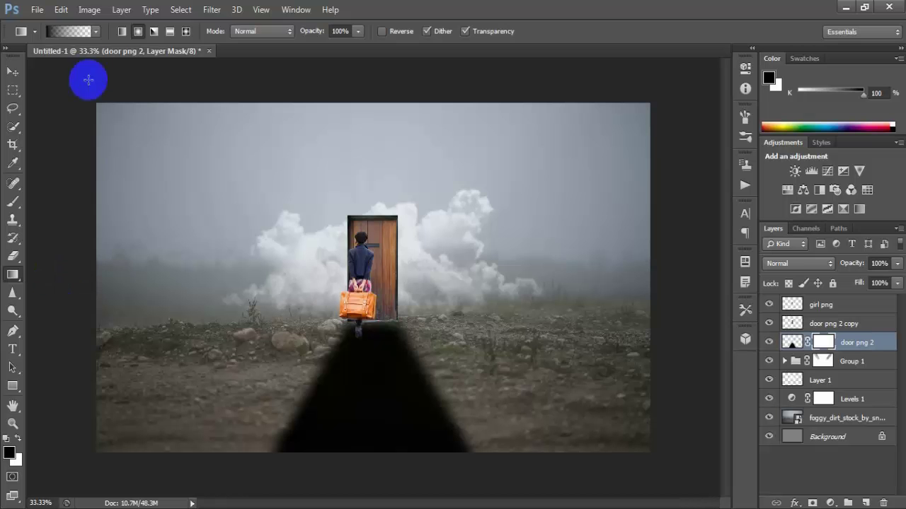
{"action": "left_click", "coordinate": [71, 31]}
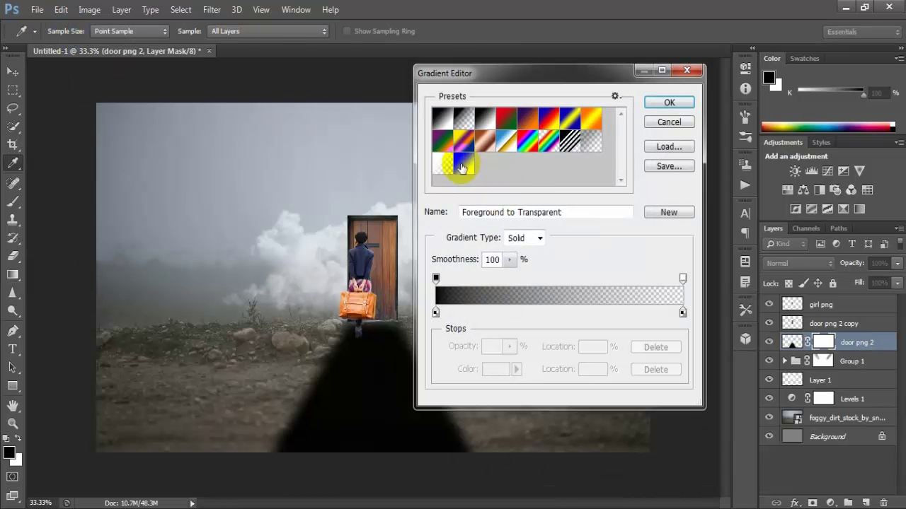
{"action": "left_click_drag", "start_coordinate": [461, 168], "coordinate": [477, 113]}
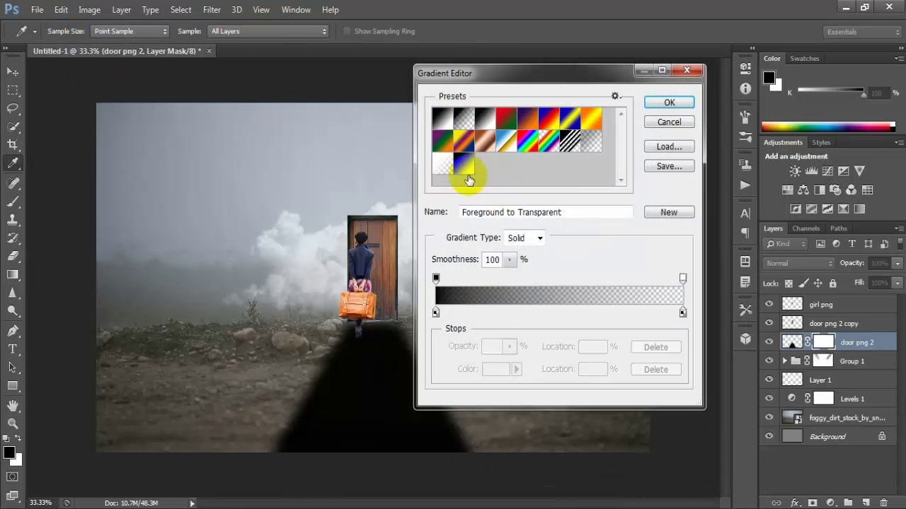
{"action": "left_click", "coordinate": [465, 165]}
{"action": "left_click", "coordinate": [669, 102]}
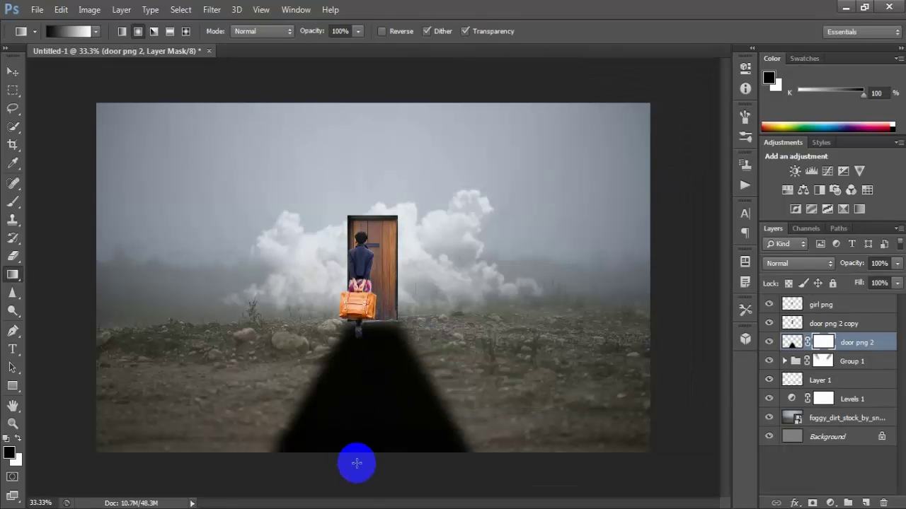
{"action": "left_click_drag", "start_coordinate": [370, 481], "coordinate": [375, 308]}
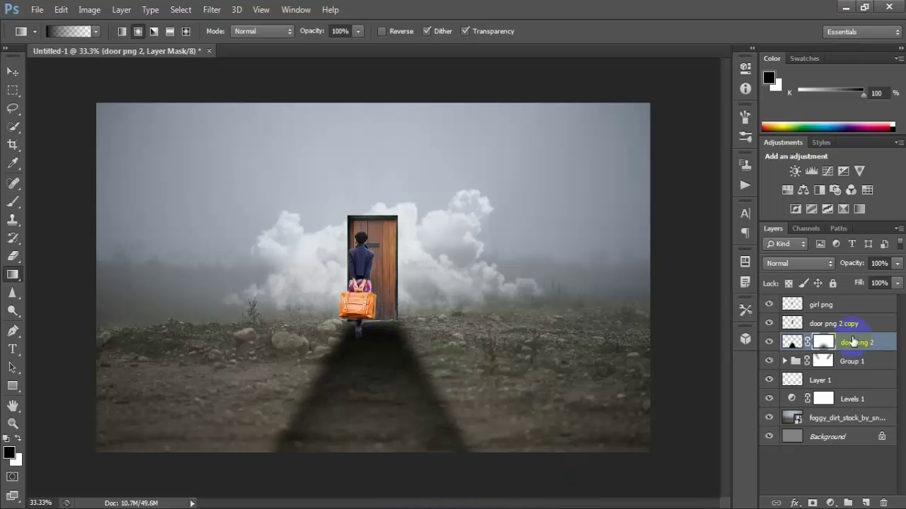
{"action": "left_click", "coordinate": [800, 263]}
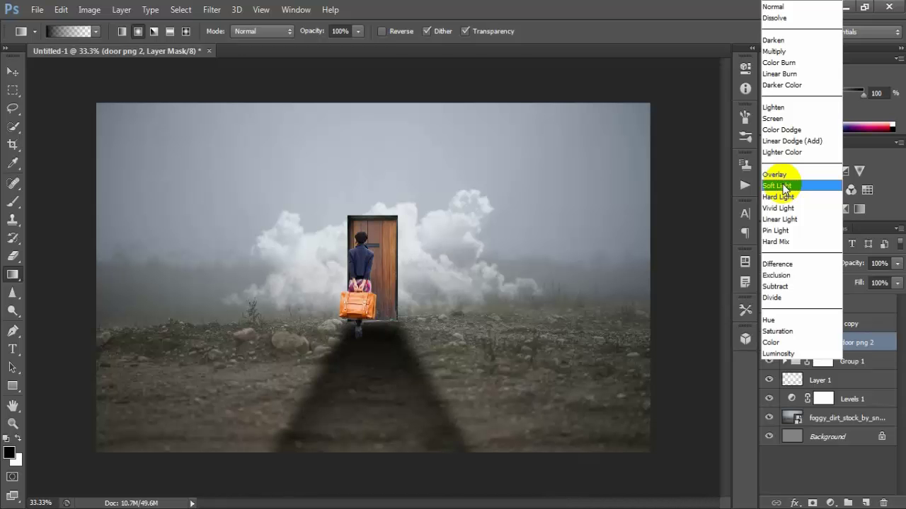
{"action": "left_click", "coordinate": [783, 186]}
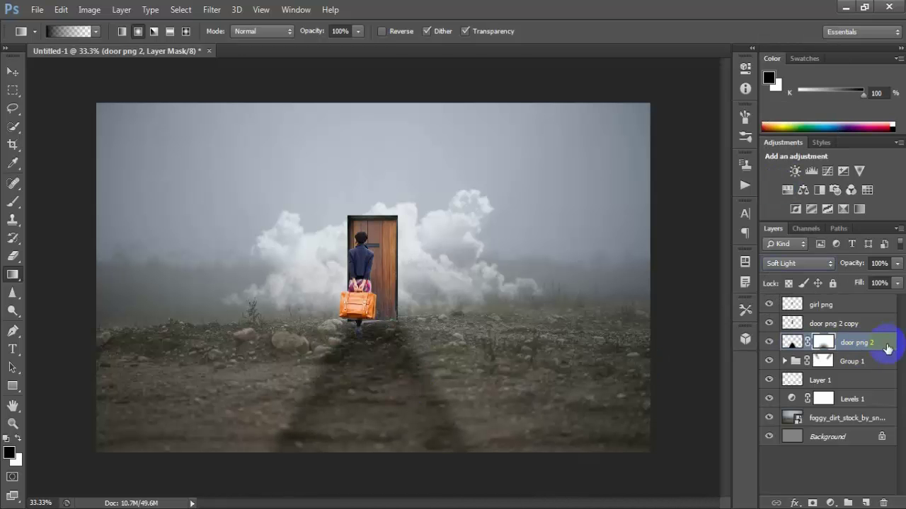
Duplicate the shadow layer and set the copy to Normal blending at 59% opacity
{"action": "key", "text": "x"}
{"action": "key", "text": "ctrl+j"}
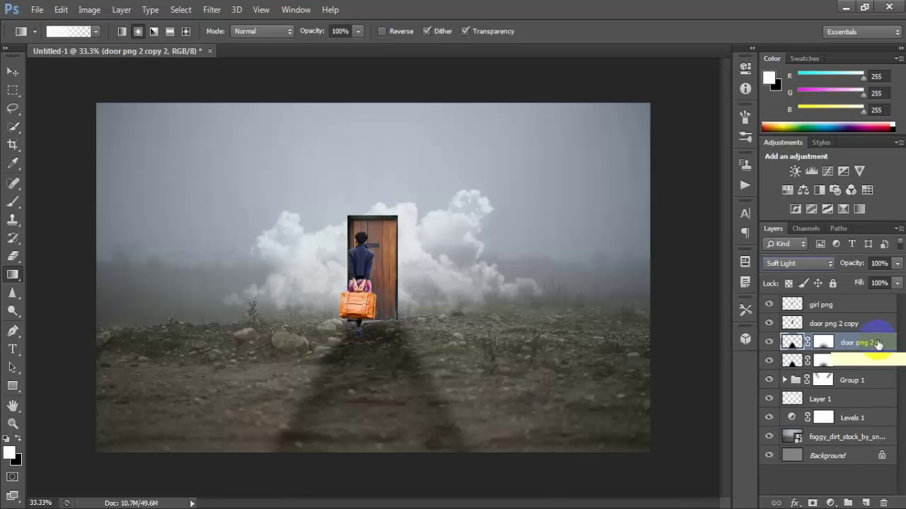
{"action": "left_click", "coordinate": [798, 264]}
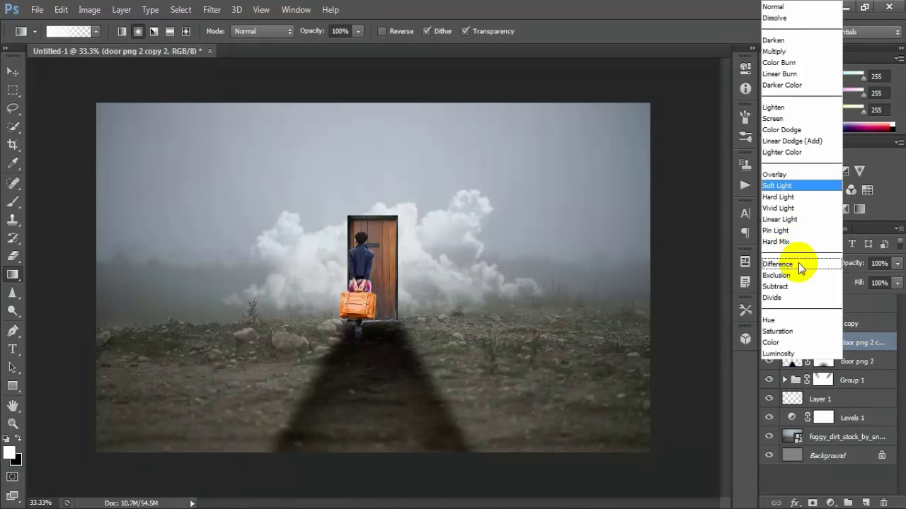
{"action": "left_click", "coordinate": [812, 14]}
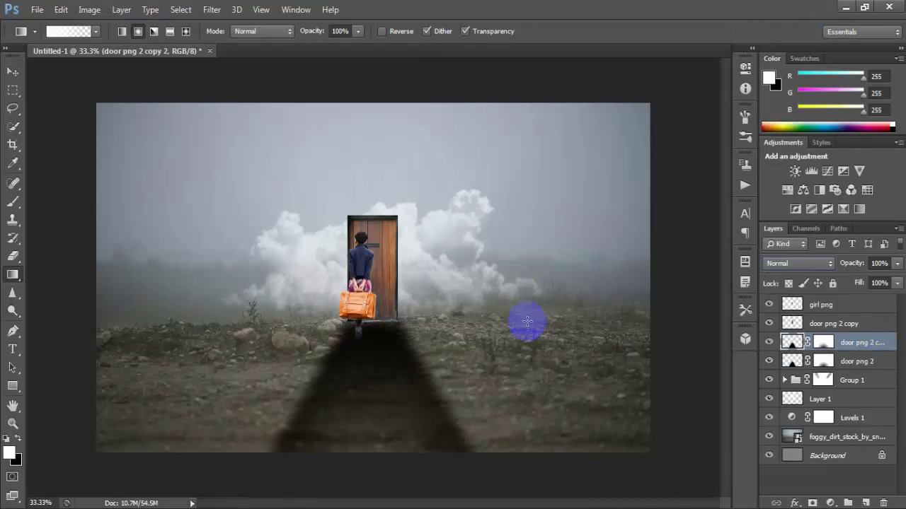
{"action": "left_click", "coordinate": [897, 265]}
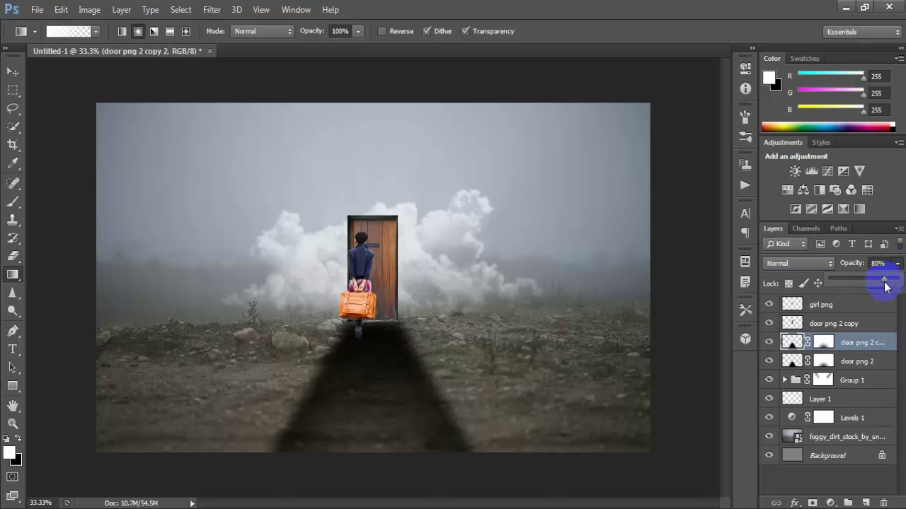
{"action": "left_click_drag", "start_coordinate": [885, 284], "coordinate": [880, 286]}
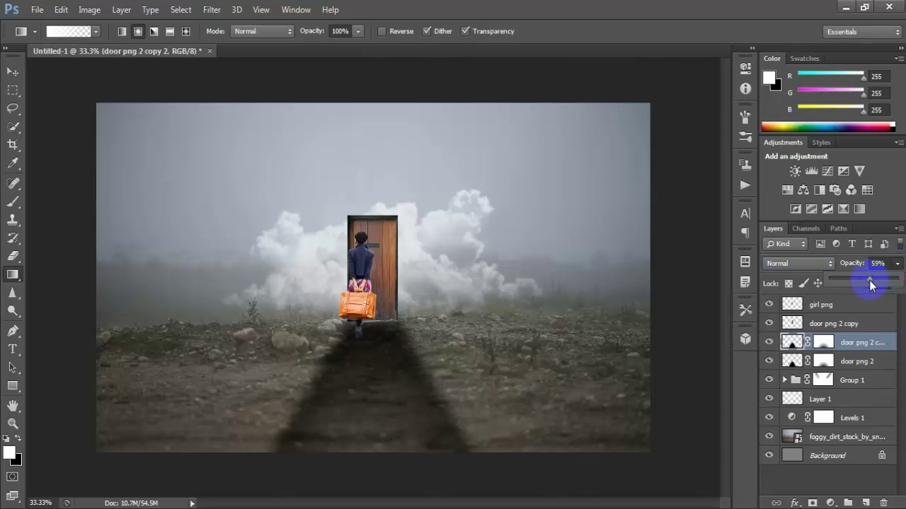
{"action": "left_click", "coordinate": [864, 362], "text": "shift"}
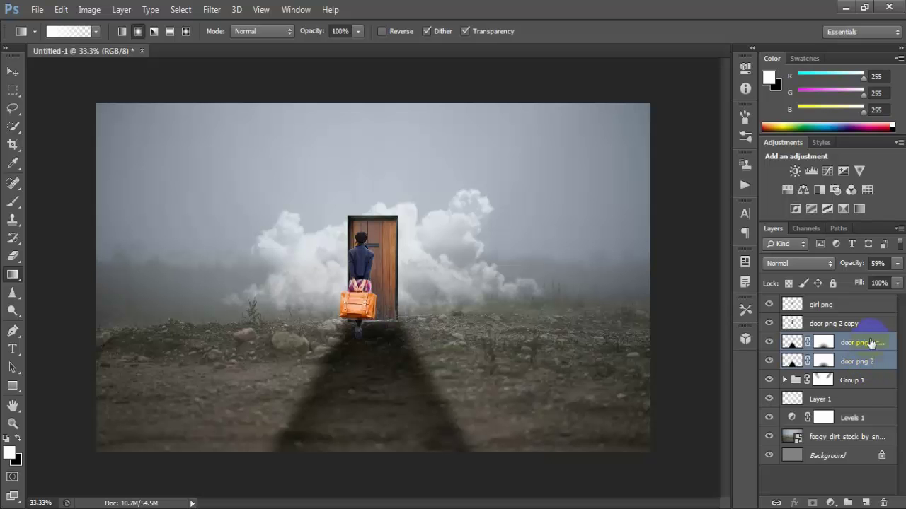
Group both shadow layers into Group 2 and lower the group's opacity to 83%
{"action": "right_click", "coordinate": [869, 349]}
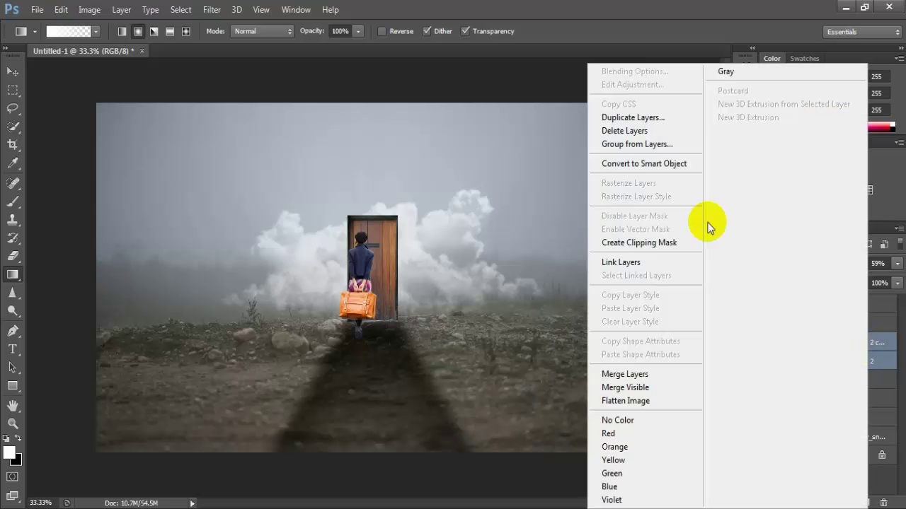
{"action": "left_click", "coordinate": [670, 144]}
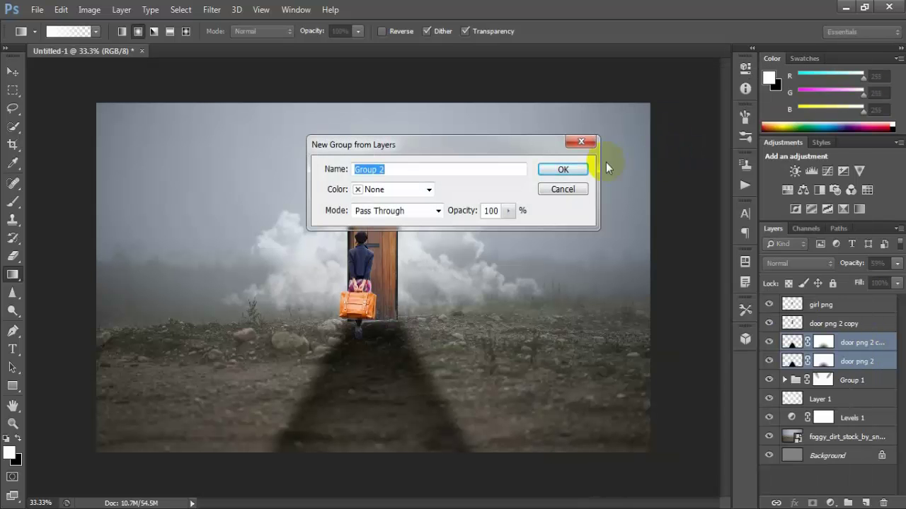
{"action": "left_click", "coordinate": [564, 168]}
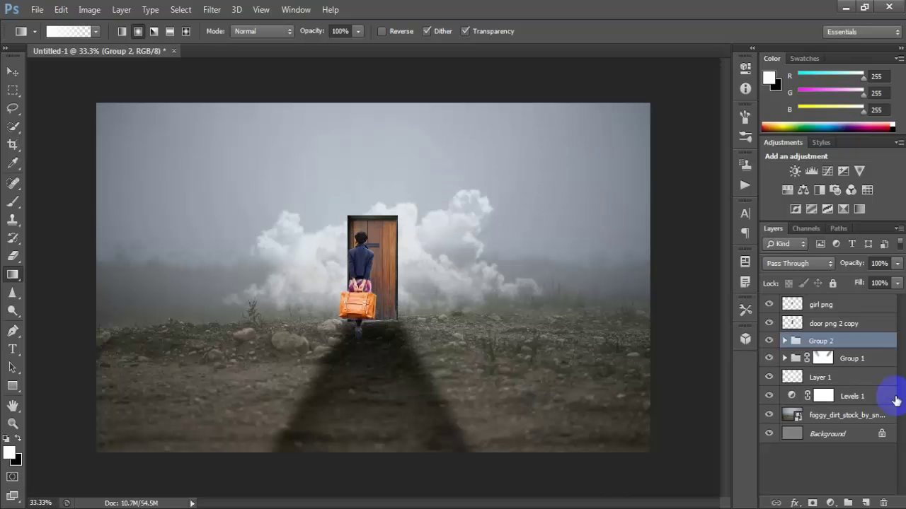
{"action": "left_click", "coordinate": [896, 263]}
{"action": "left_click_drag", "start_coordinate": [883, 284], "coordinate": [881, 284]}
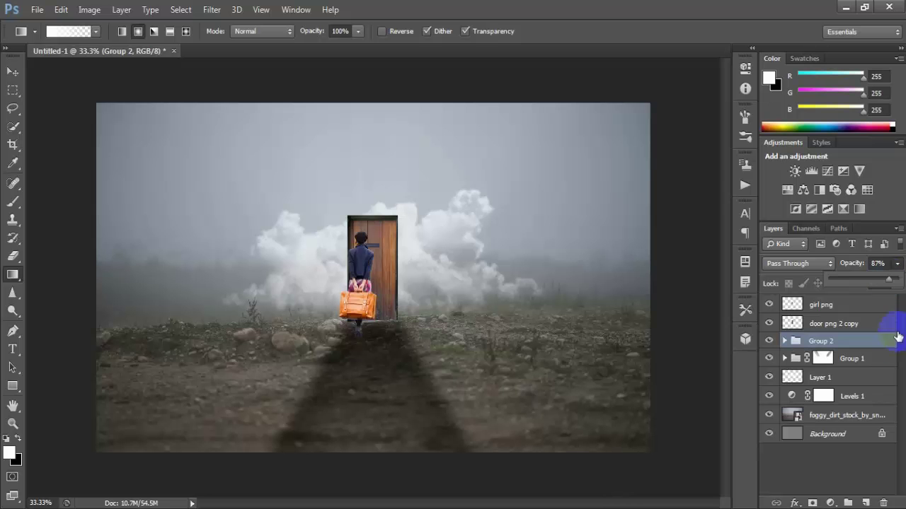
{"action": "left_click", "coordinate": [622, 469]}
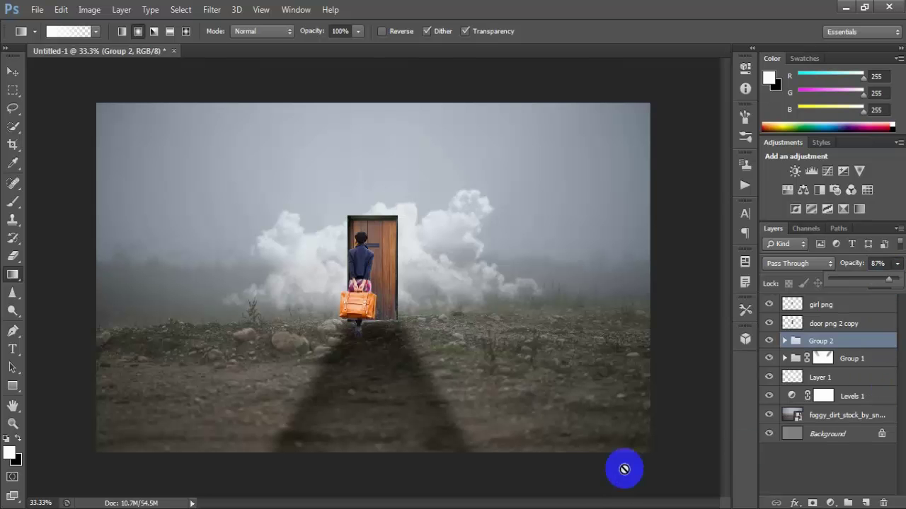
{"action": "left_click", "coordinate": [897, 264]}
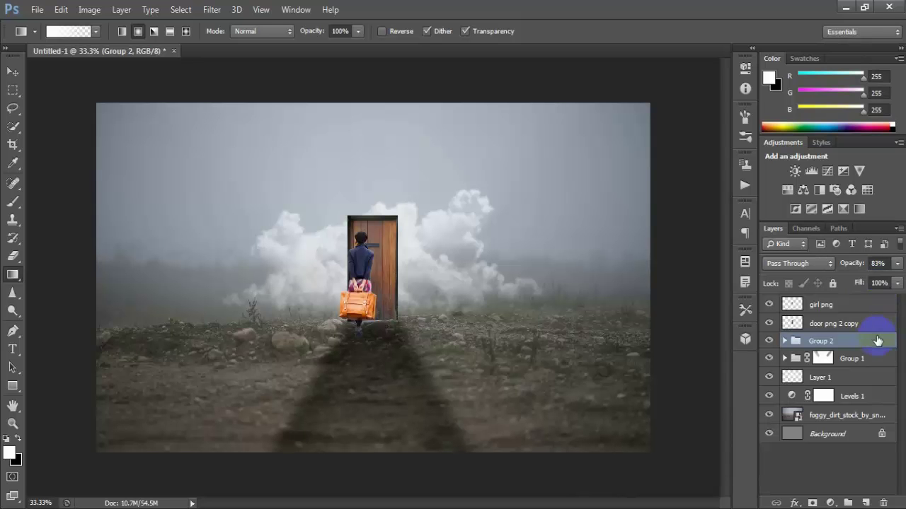
{"action": "left_click", "coordinate": [835, 323]}
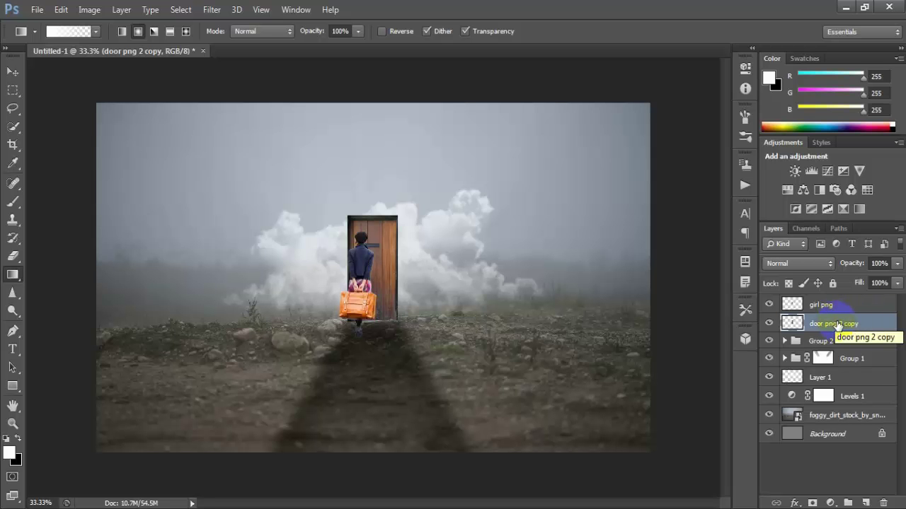
Add an empty Layer 2 beneath door png 2 copy, ready for brush painting
{"action": "left_click", "coordinate": [866, 502]}
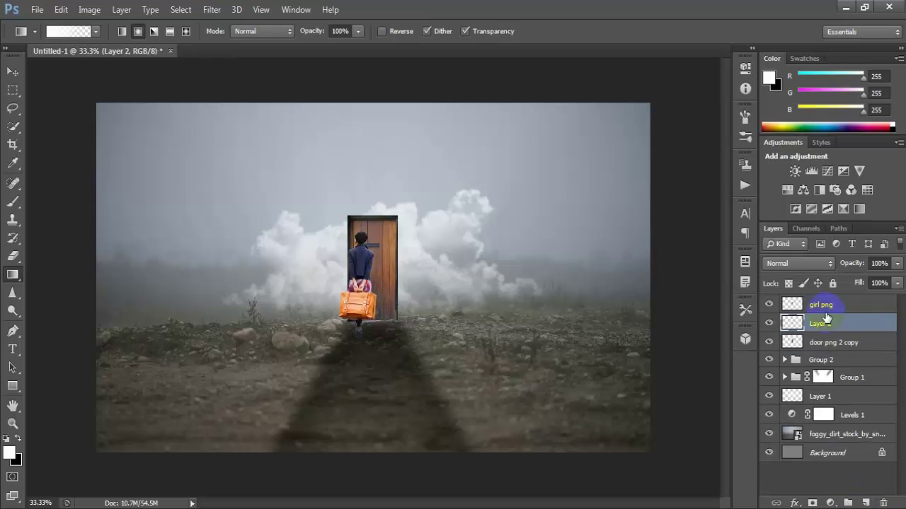
{"action": "left_click_drag", "start_coordinate": [836, 324], "coordinate": [840, 356]}
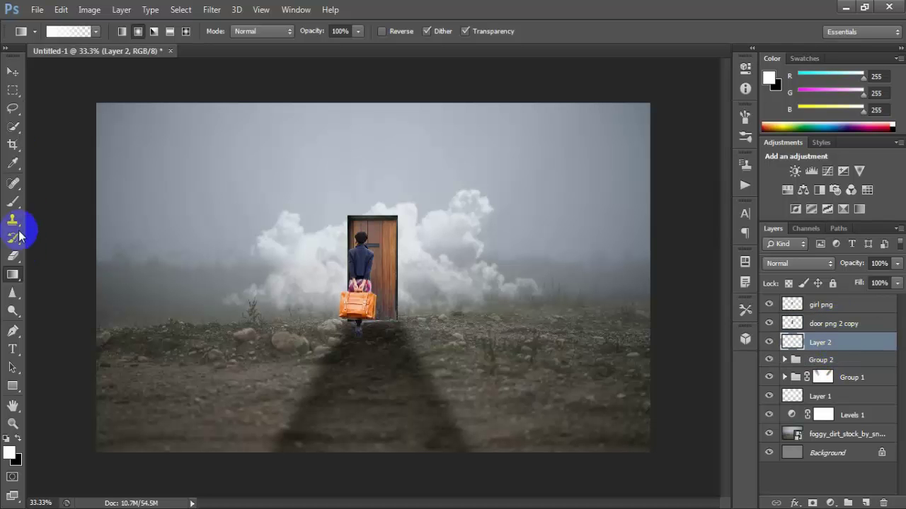
{"action": "left_click", "coordinate": [12, 202]}
{"action": "left_click", "coordinate": [42, 200]}
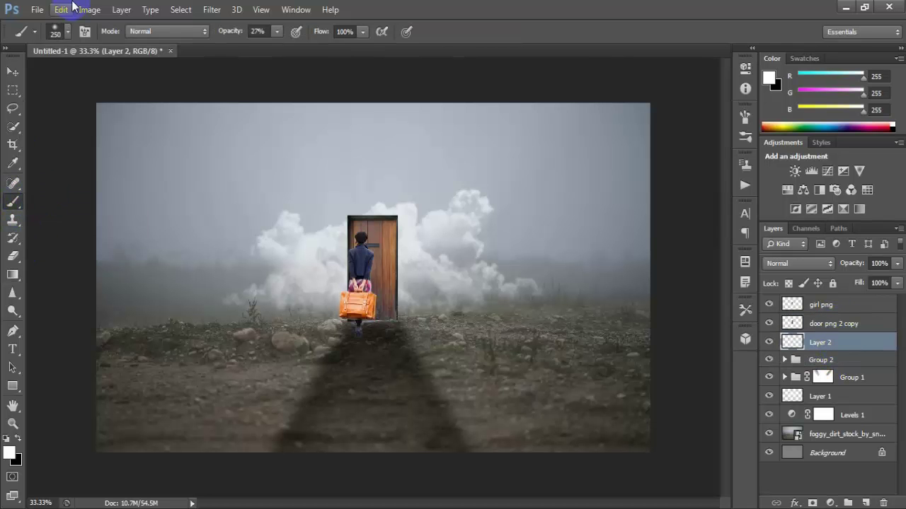
Set the brush to about 180 px size and 19% opacity
{"action": "left_click", "coordinate": [64, 31]}
{"action": "left_click", "coordinate": [104, 93]}
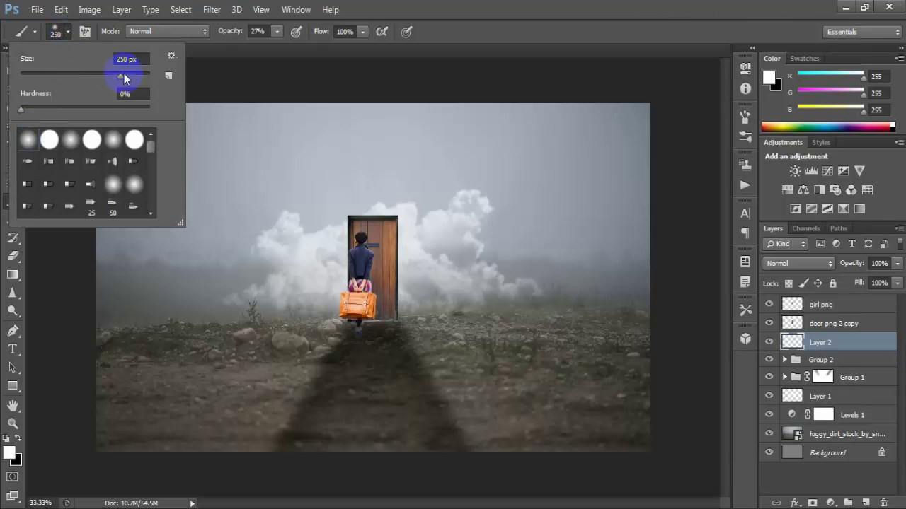
{"action": "left_click_drag", "start_coordinate": [111, 75], "coordinate": [112, 75]}
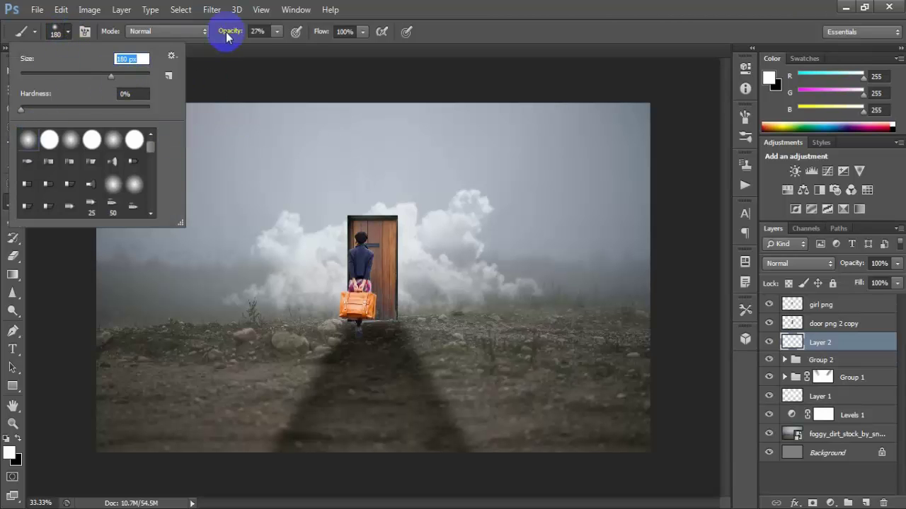
{"action": "left_click", "coordinate": [277, 32]}
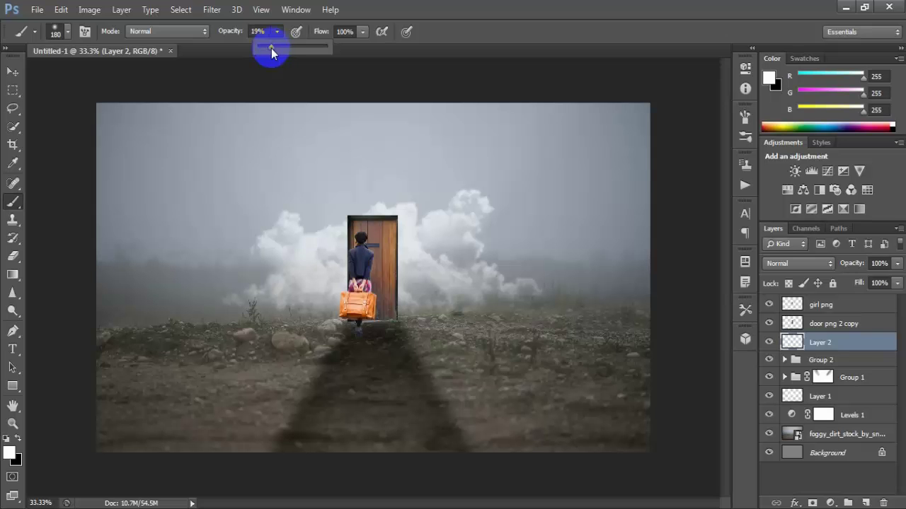
{"action": "left_click", "coordinate": [358, 347]}
{"action": "key", "text": "bracketleft"}
Paint soft black strokes along the path below the girl's feet
{"action": "key", "text": "ctrl+plus"}
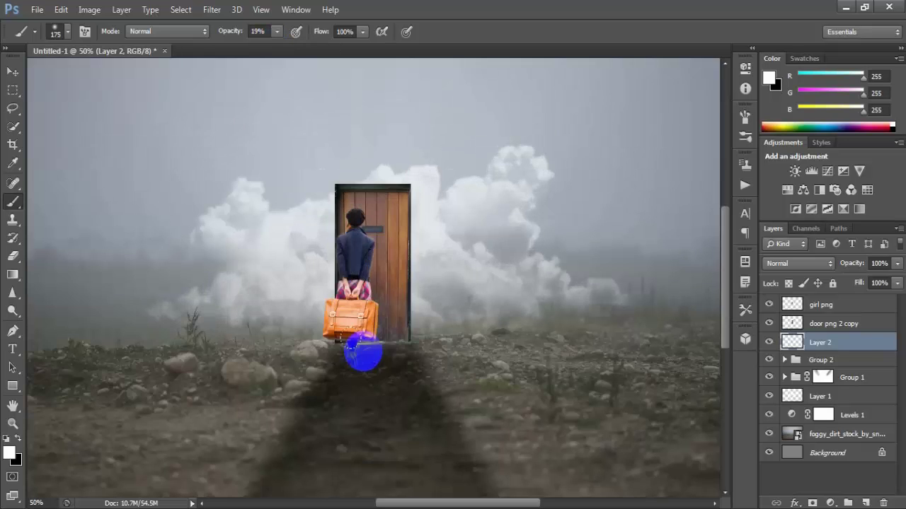
{"action": "scroll", "coordinate": [357, 347], "scroll_direction": "down", "scroll_amount": 2}
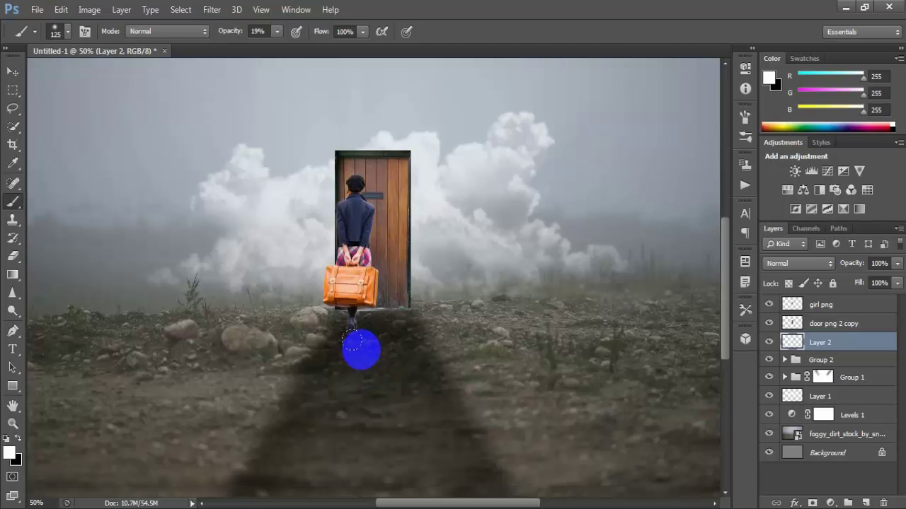
{"action": "left_click_drag", "start_coordinate": [361, 348], "coordinate": [354, 348]}
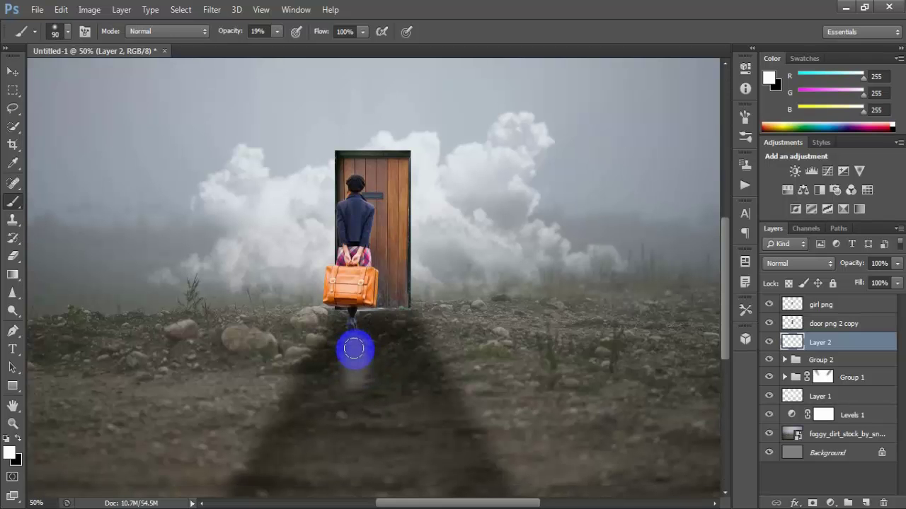
{"action": "left_click_drag", "start_coordinate": [355, 352], "coordinate": [324, 350]}
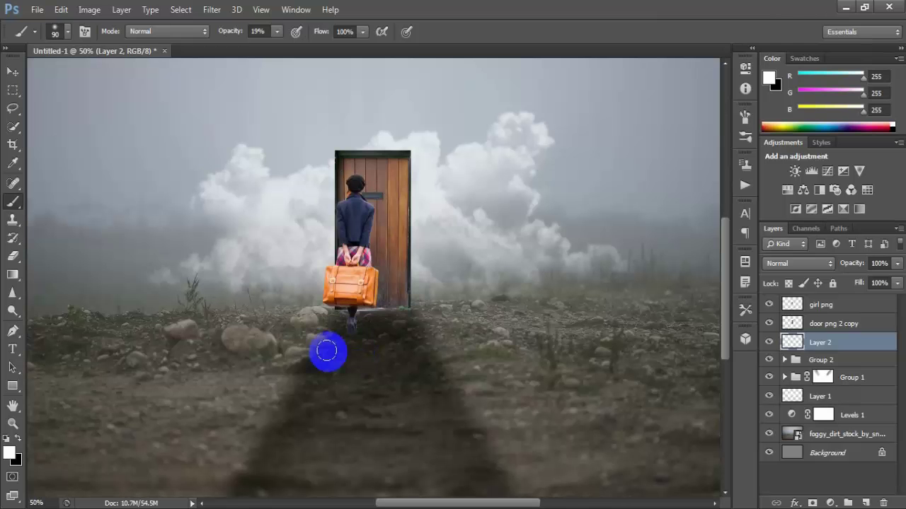
{"action": "left_click", "coordinate": [17, 440]}
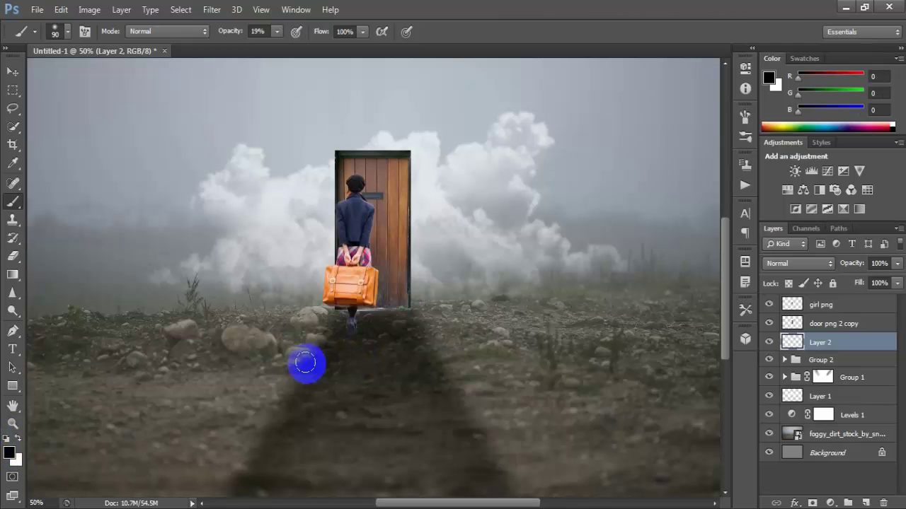
{"action": "mouse_move", "coordinate": [351, 376]}
{"action": "left_mouse_down"}
{"action": "mouse_move", "coordinate": [346, 430]}
{"action": "mouse_move", "coordinate": [365, 448]}
{"action": "mouse_move", "coordinate": [352, 420]}
{"action": "mouse_move", "coordinate": [352, 349]}
{"action": "mouse_move", "coordinate": [347, 442]}
{"action": "left_mouse_up"}
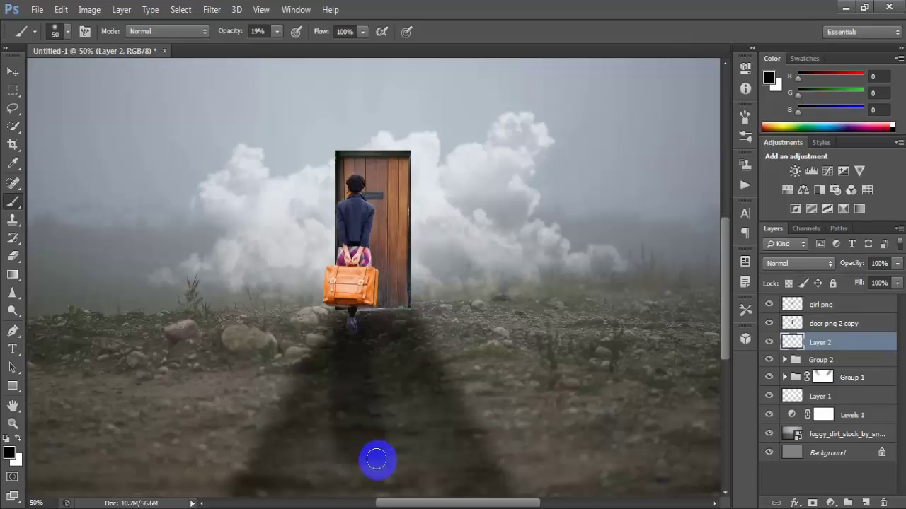
{"action": "scroll", "coordinate": [354, 442], "scroll_direction": "down", "scroll_amount": 3}
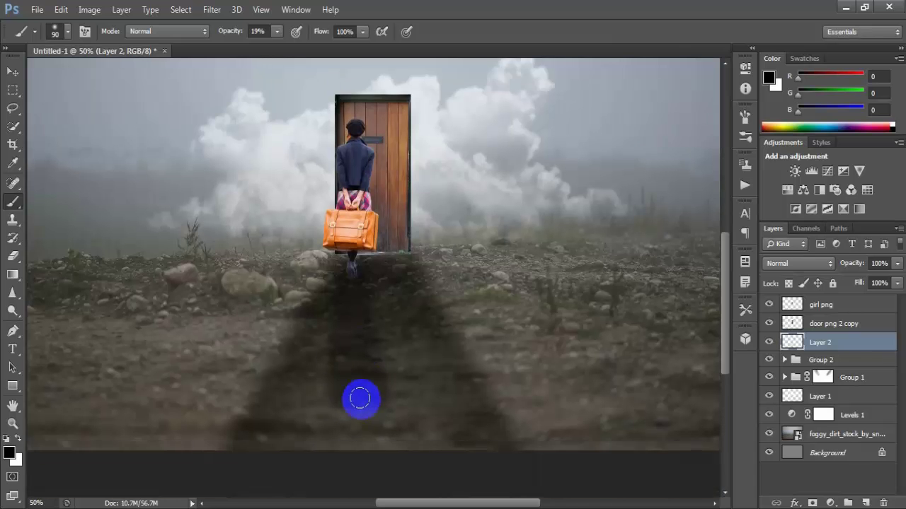
{"action": "scroll", "coordinate": [360, 396], "scroll_direction": "down", "scroll_amount": 2}
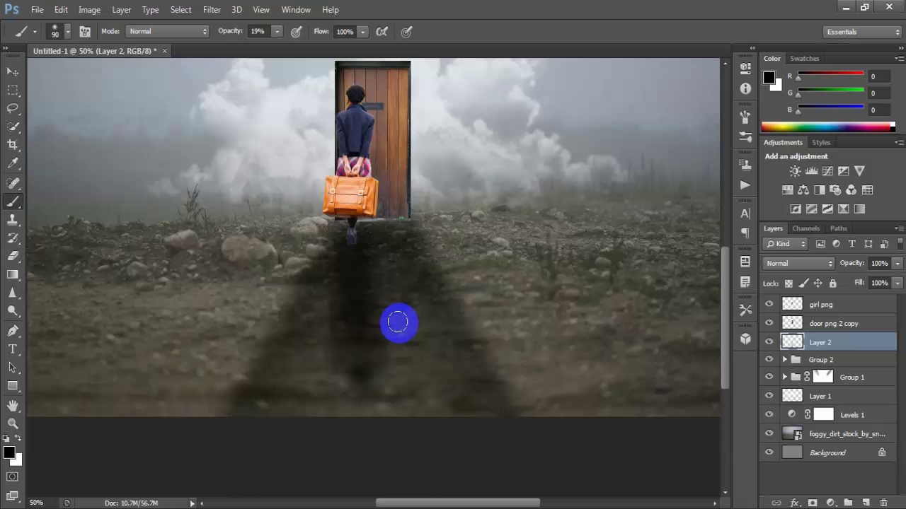
Scale the painted shadow to 90.40% width and 84.18% height, with Layer 2 at 67% opacity
{"action": "key", "text": "ctrl+t"}
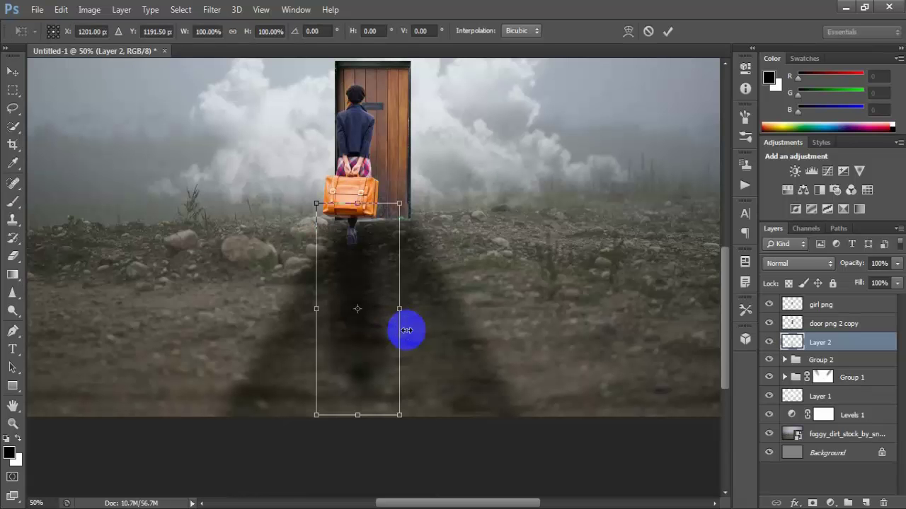
{"action": "left_click_drag", "start_coordinate": [400, 310], "coordinate": [394, 309]}
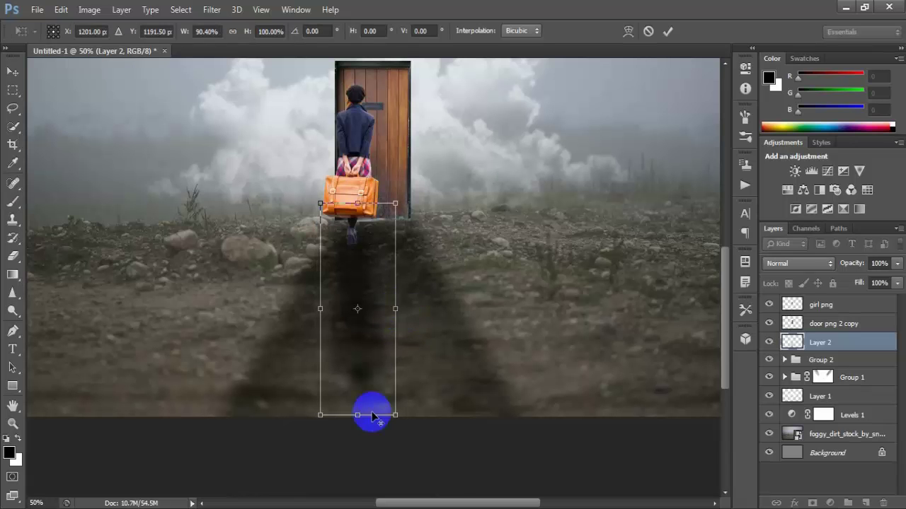
{"action": "left_click_drag", "start_coordinate": [357, 415], "coordinate": [361, 398]}
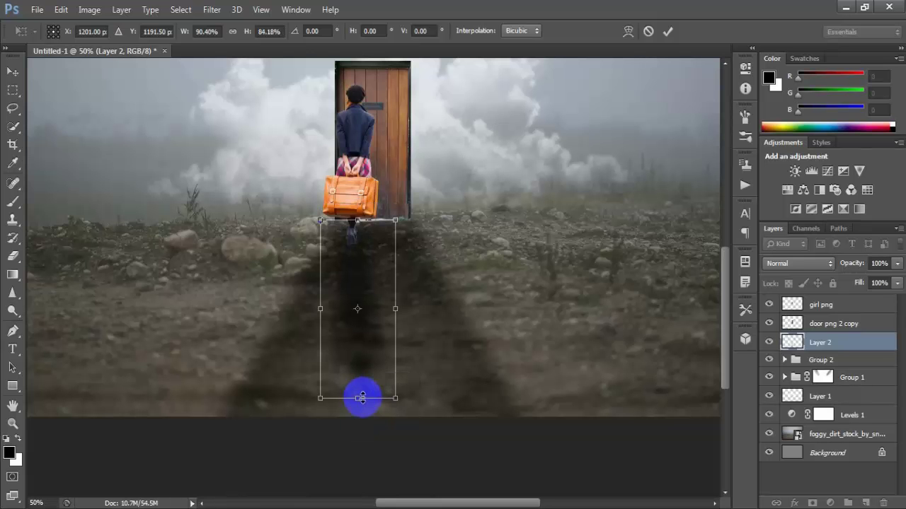
{"action": "key", "text": "Return"}
{"action": "key", "text": "b"}
{"action": "left_click", "coordinate": [897, 263]}
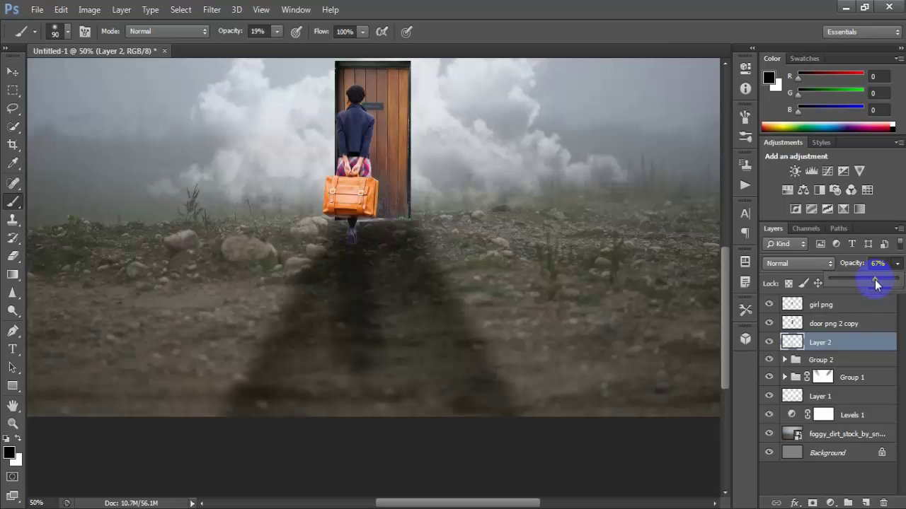
{"action": "key", "text": "ctrl+minus"}
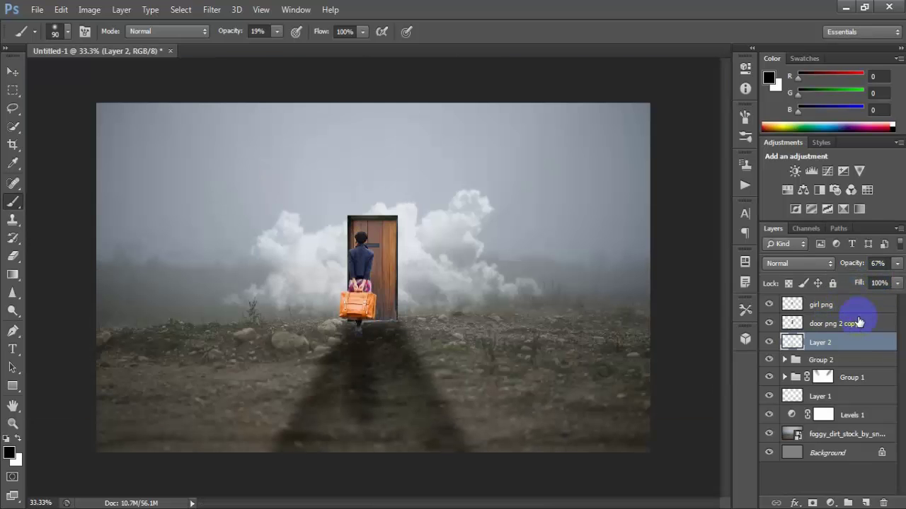
Draw a rectangular selection around the door on the door png 2 copy layer
{"action": "left_click", "coordinate": [855, 325]}
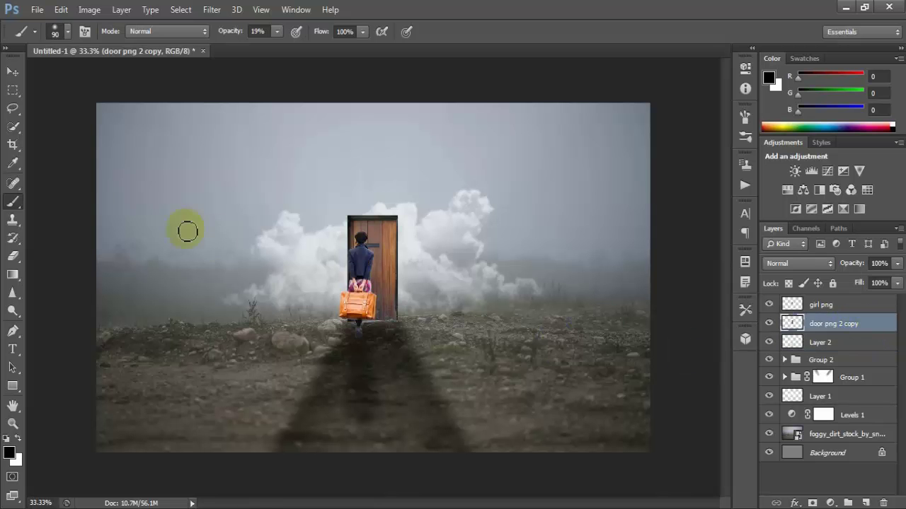
{"action": "left_click_drag", "start_coordinate": [13, 90], "coordinate": [57, 88]}
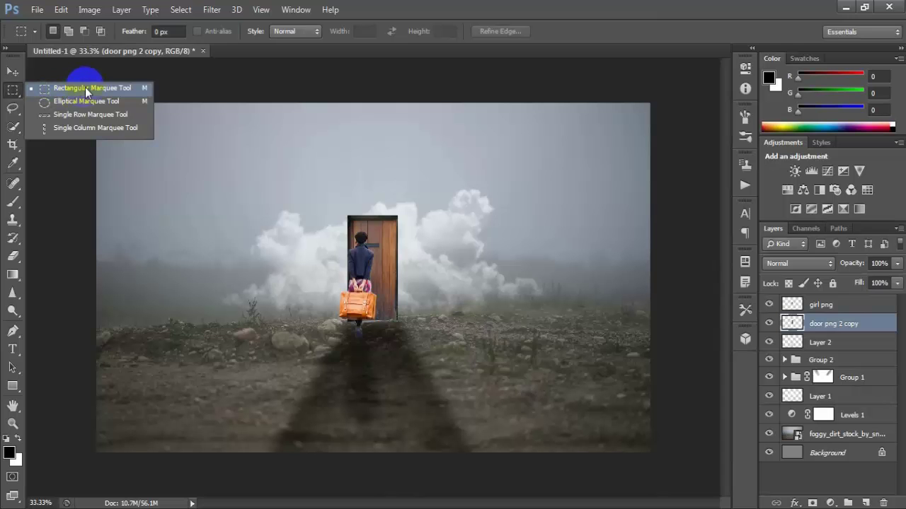
{"action": "left_click", "coordinate": [84, 87]}
{"action": "key", "text": "ctrl+plus"}
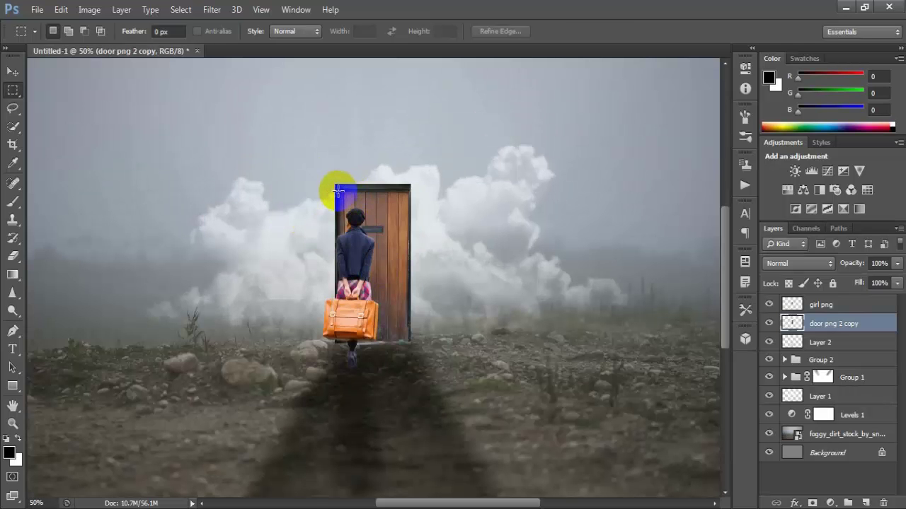
{"action": "left_click_drag", "start_coordinate": [338, 190], "coordinate": [408, 344]}
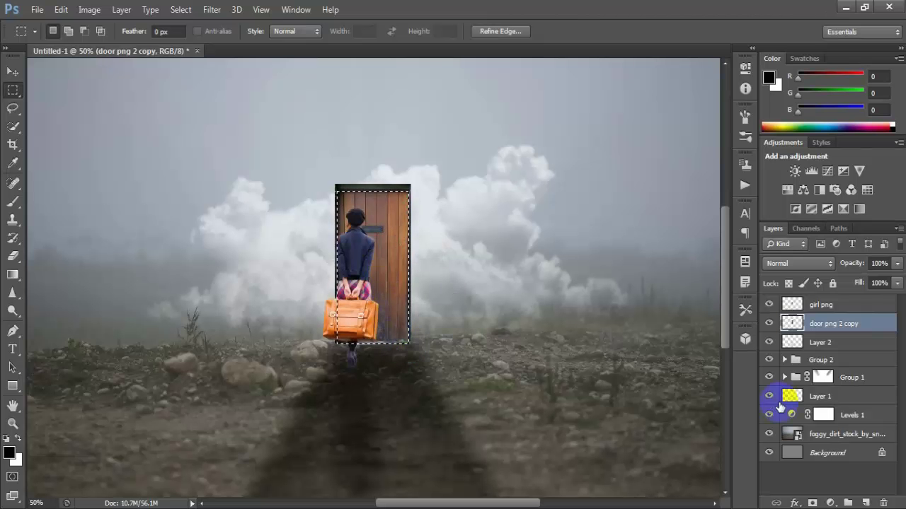
Add a black Solid Color fill layer over the door selection
{"action": "left_click", "coordinate": [840, 501]}
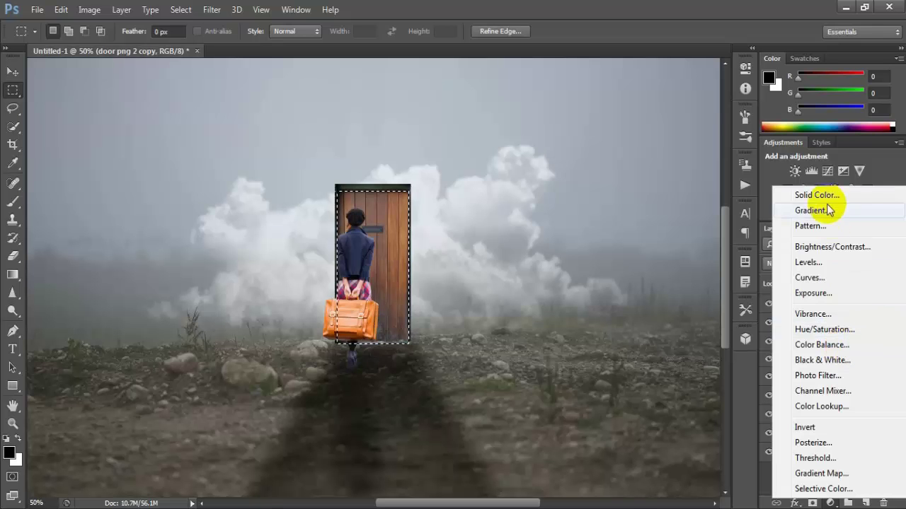
{"action": "left_click", "coordinate": [825, 201]}
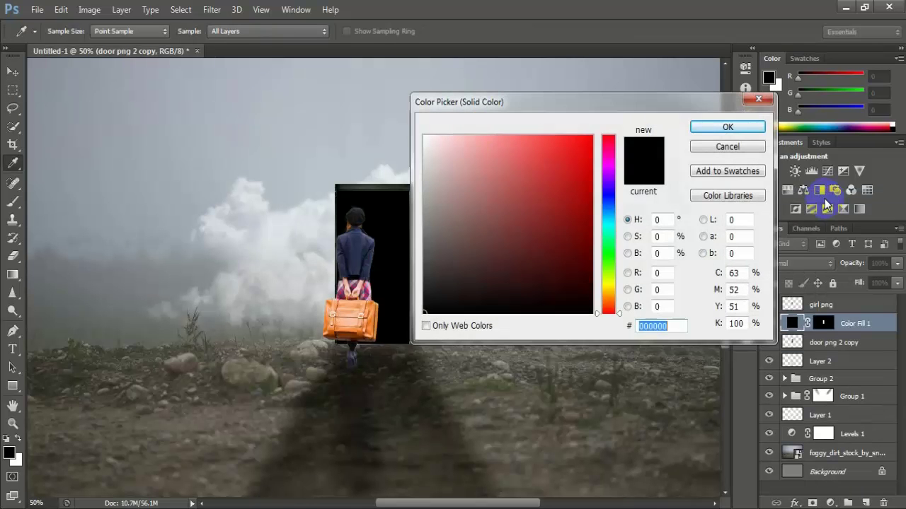
{"action": "left_click", "coordinate": [708, 127]}
{"action": "left_click", "coordinate": [388, 226]}
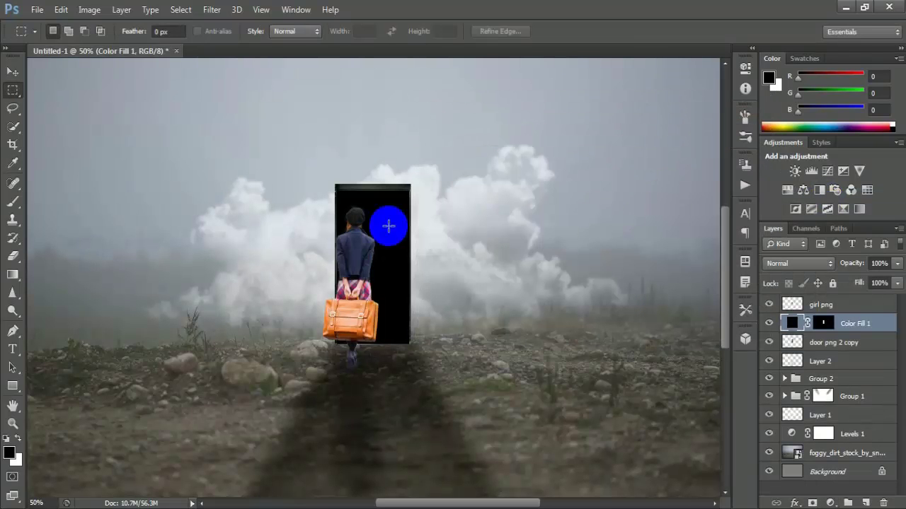
Paint gradients on the Color Fill 1 mask so the black shades the door's edges
{"action": "left_click", "coordinate": [13, 275]}
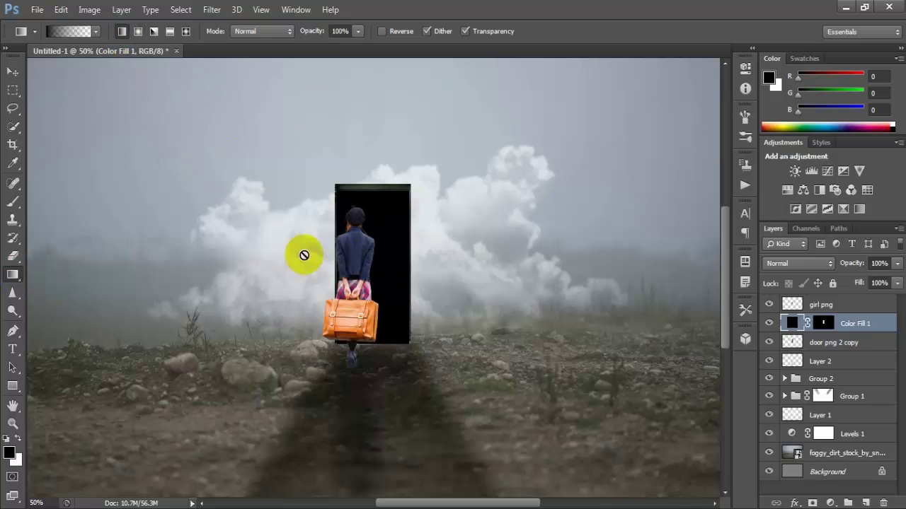
{"action": "left_click", "coordinate": [825, 323]}
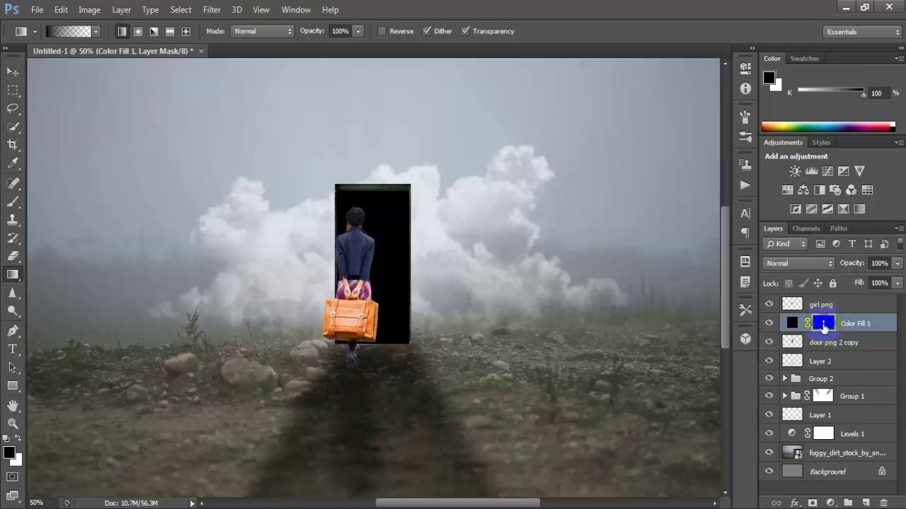
{"action": "left_click_drag", "start_coordinate": [314, 250], "coordinate": [409, 259]}
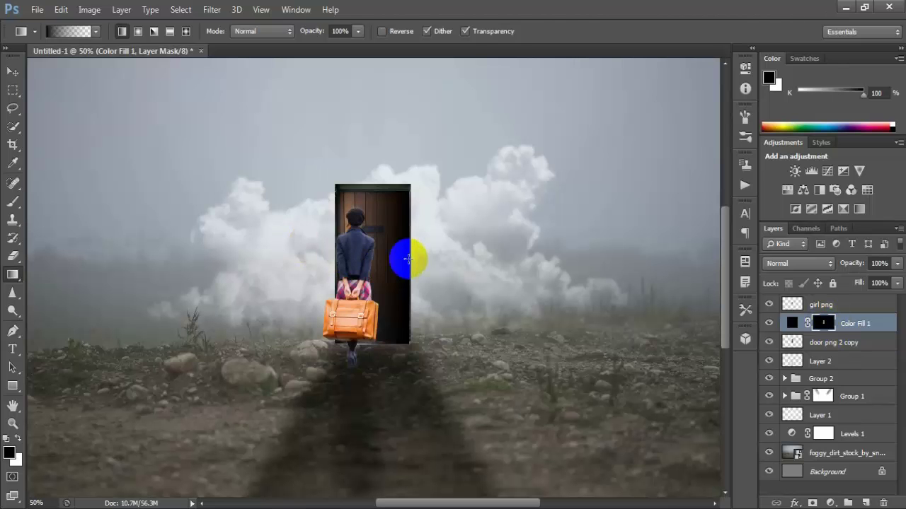
{"action": "mouse_move", "coordinate": [338, 274]}
{"action": "left_mouse_down"}
{"action": "mouse_move", "coordinate": [373, 274]}
{"action": "mouse_move", "coordinate": [324, 293]}
{"action": "left_mouse_up"}
{"action": "mouse_move", "coordinate": [377, 307]}
{"action": "left_mouse_down"}
{"action": "mouse_move", "coordinate": [390, 307]}
{"action": "mouse_move", "coordinate": [373, 330]}
{"action": "mouse_move", "coordinate": [338, 341]}
{"action": "mouse_move", "coordinate": [390, 340]}
{"action": "left_mouse_up"}
Nudge the selected layer content upward and adjust the Color Fill layer mask
{"action": "left_click", "coordinate": [12, 71]}
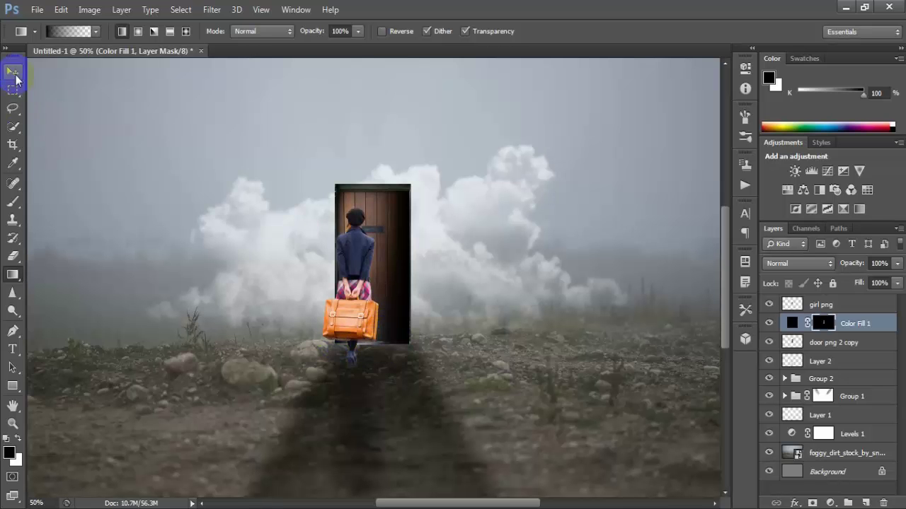
{"action": "left_click_drag", "start_coordinate": [365, 272], "coordinate": [362, 241]}
{"action": "key", "text": "ctrl+minus"}
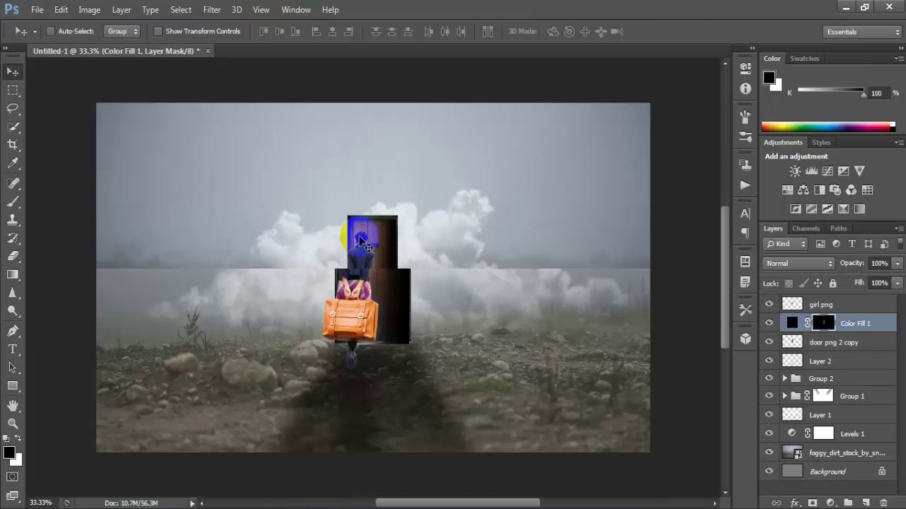
{"action": "left_click", "coordinate": [823, 327]}
{"action": "left_click_drag", "start_coordinate": [825, 336], "coordinate": [844, 343]}
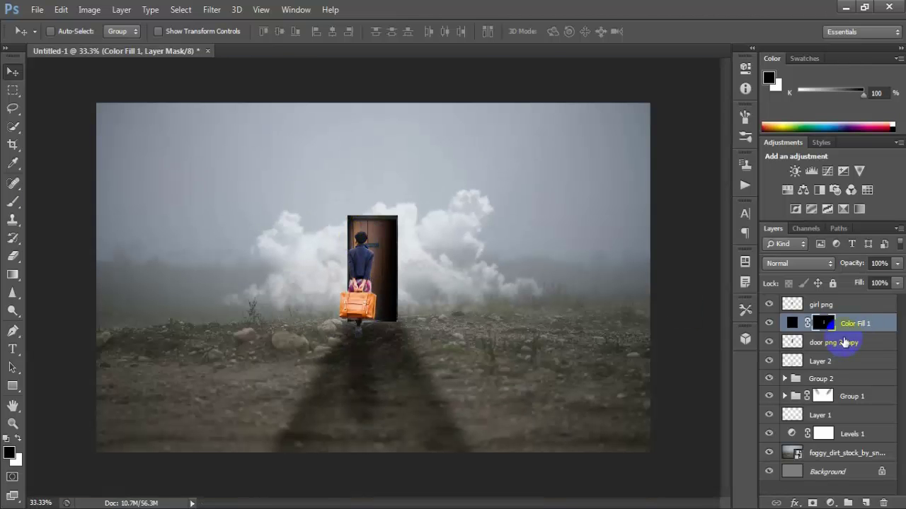
Add Layer 3 beneath 'door png 2 copy' and brush soft black shadow at the door's base
{"action": "left_click", "coordinate": [842, 349]}
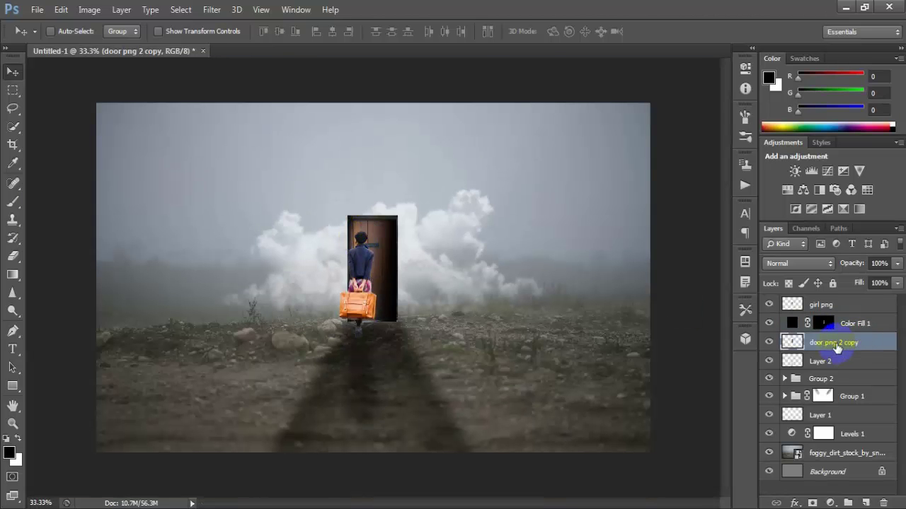
{"action": "left_click", "coordinate": [866, 503]}
{"action": "left_click_drag", "start_coordinate": [839, 343], "coordinate": [828, 371]}
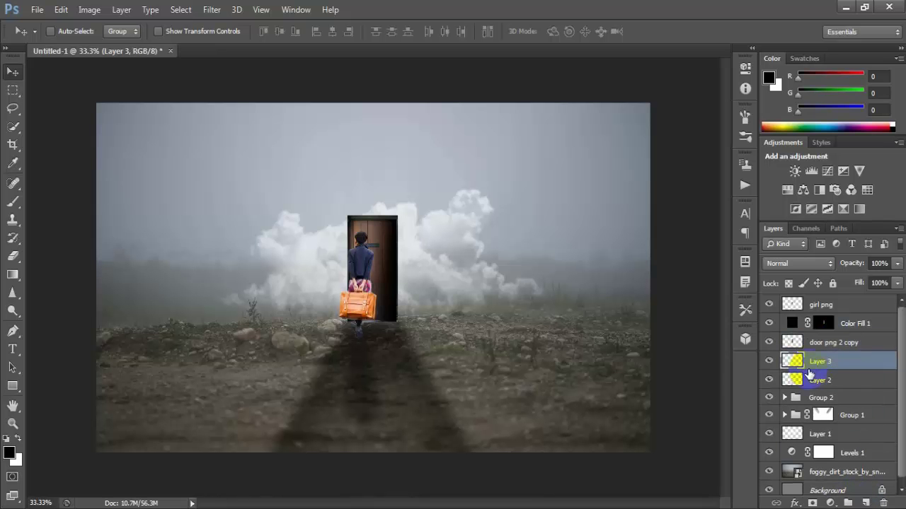
{"action": "left_click", "coordinate": [12, 202]}
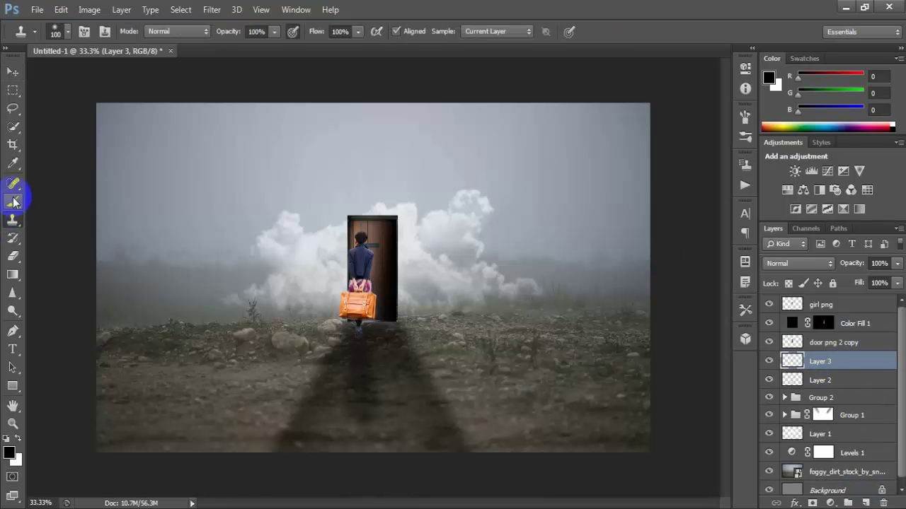
{"action": "mouse_move", "coordinate": [408, 327]}
{"action": "left_mouse_down"}
{"action": "mouse_move", "coordinate": [374, 323]}
{"action": "mouse_move", "coordinate": [366, 333]}
{"action": "mouse_move", "coordinate": [394, 319]}
{"action": "mouse_move", "coordinate": [361, 324]}
{"action": "mouse_move", "coordinate": [391, 307]}
{"action": "mouse_move", "coordinate": [391, 337]}
{"action": "mouse_move", "coordinate": [420, 398]}
{"action": "mouse_move", "coordinate": [427, 387]}
{"action": "mouse_move", "coordinate": [445, 438]}
{"action": "mouse_move", "coordinate": [396, 359]}
{"action": "mouse_move", "coordinate": [416, 441]}
{"action": "mouse_move", "coordinate": [324, 402]}
{"action": "mouse_move", "coordinate": [332, 431]}
{"action": "mouse_move", "coordinate": [350, 365]}
{"action": "mouse_move", "coordinate": [299, 445]}
{"action": "mouse_move", "coordinate": [371, 319]}
{"action": "mouse_move", "coordinate": [346, 329]}
{"action": "mouse_move", "coordinate": [365, 329]}
{"action": "left_mouse_up"}
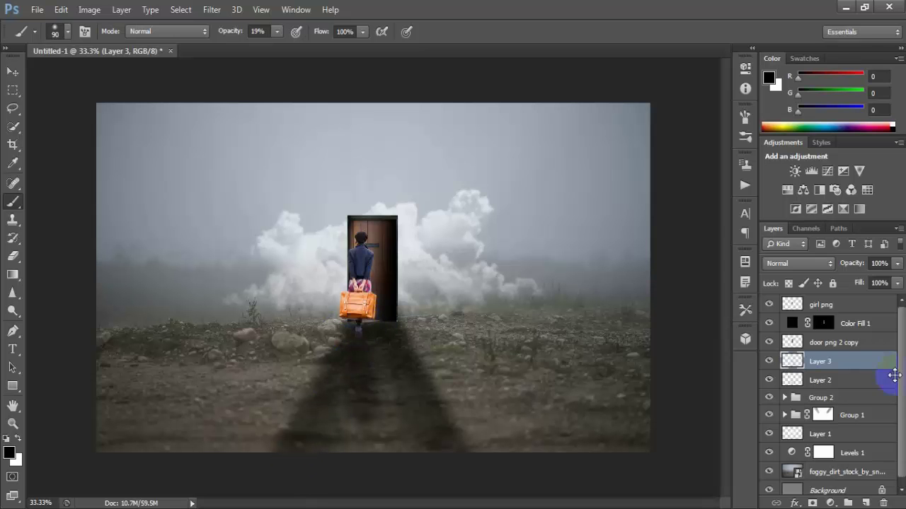
Create Layer 4 above 'door png 2 copy' and clip it to the door layer
{"action": "left_click", "coordinate": [836, 344]}
{"action": "left_click", "coordinate": [866, 503]}
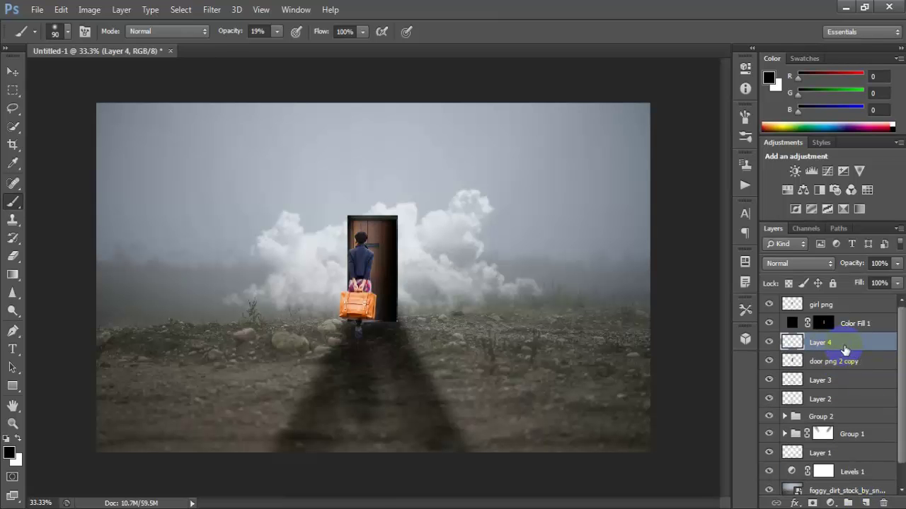
{"action": "right_click", "coordinate": [844, 350]}
{"action": "left_click", "coordinate": [627, 244]}
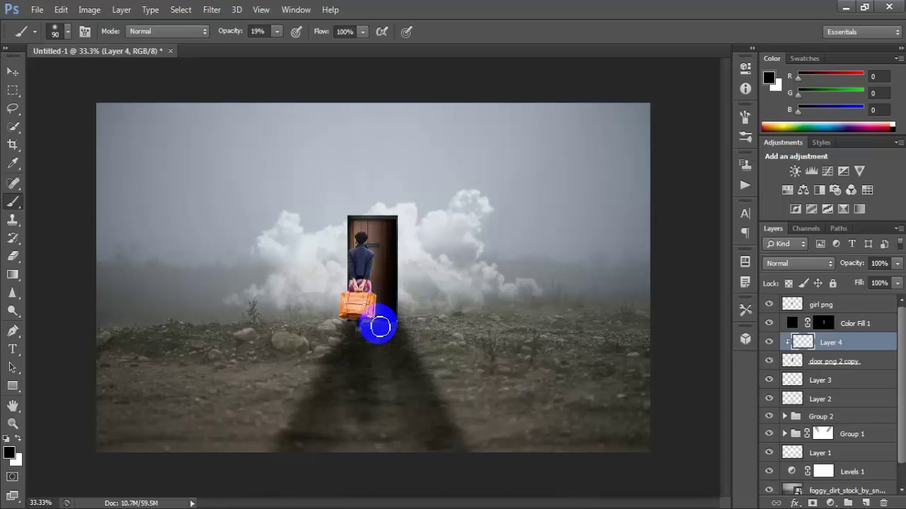
Paint black shading at 39% brush opacity along the door base and below the suitcase
{"action": "left_click", "coordinate": [277, 31]}
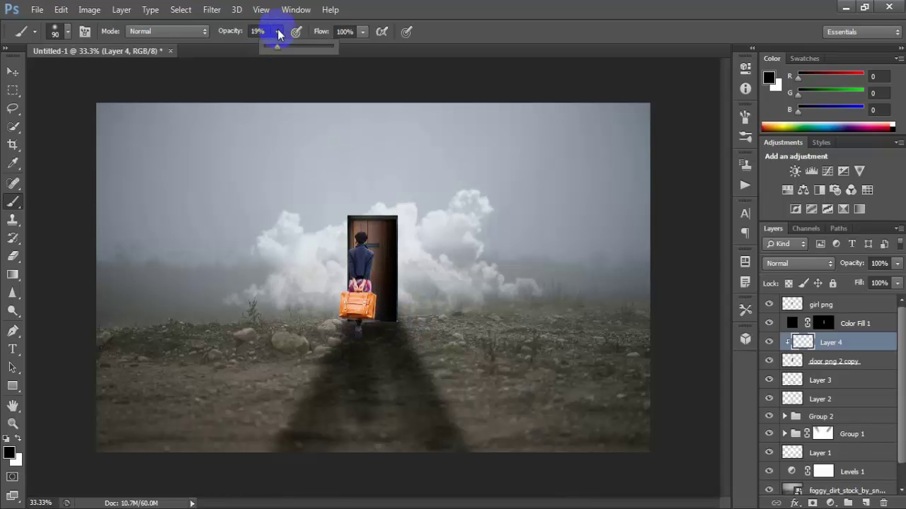
{"action": "left_click_drag", "start_coordinate": [286, 48], "coordinate": [292, 48]}
{"action": "mouse_move", "coordinate": [357, 313]}
{"action": "left_mouse_down"}
{"action": "mouse_move", "coordinate": [385, 323]}
{"action": "mouse_move", "coordinate": [360, 323]}
{"action": "mouse_move", "coordinate": [370, 328]}
{"action": "left_mouse_up"}
{"action": "key", "text": "ctrl+plus"}
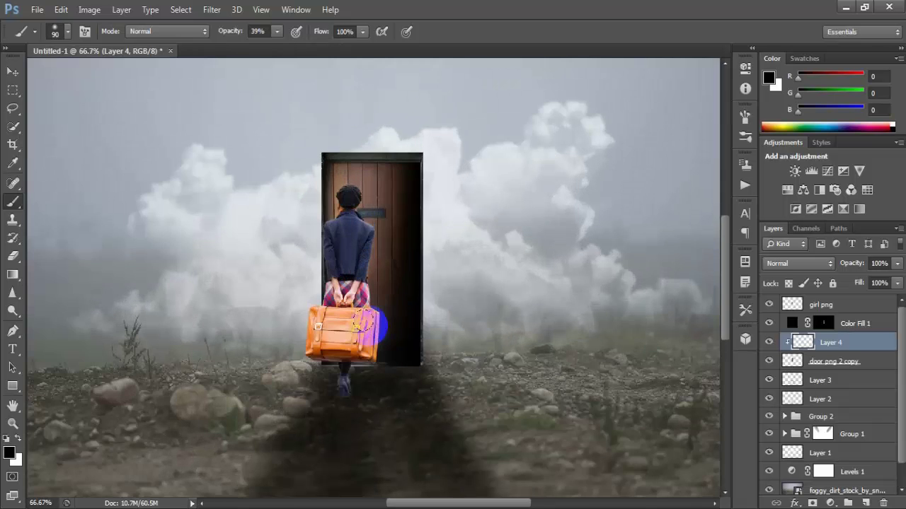
{"action": "scroll", "coordinate": [361, 322], "scroll_direction": "down", "scroll_amount": 1}
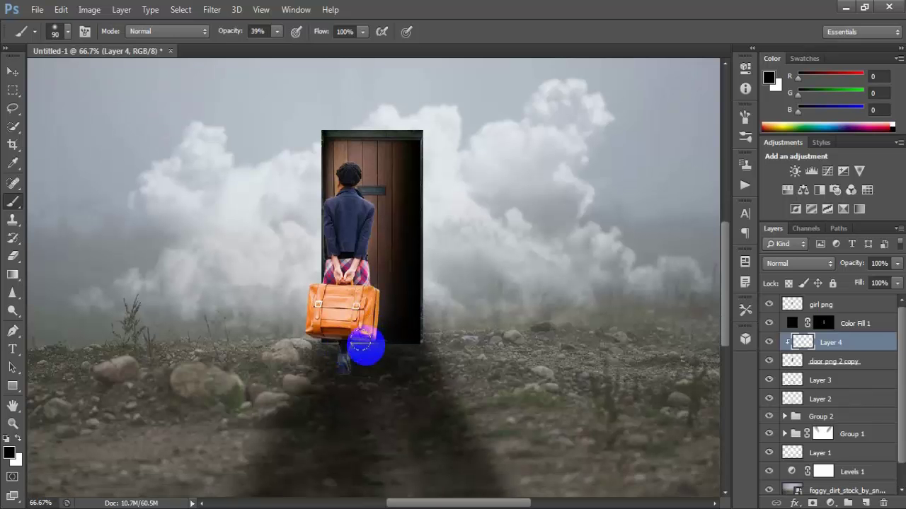
{"action": "mouse_move", "coordinate": [342, 347]}
{"action": "left_mouse_down"}
{"action": "mouse_move", "coordinate": [334, 359]}
{"action": "mouse_move", "coordinate": [364, 340]}
{"action": "mouse_move", "coordinate": [388, 338]}
{"action": "left_mouse_up"}
Darken the door's lower edge further with black strokes at 66% brush opacity
{"action": "left_click", "coordinate": [277, 32]}
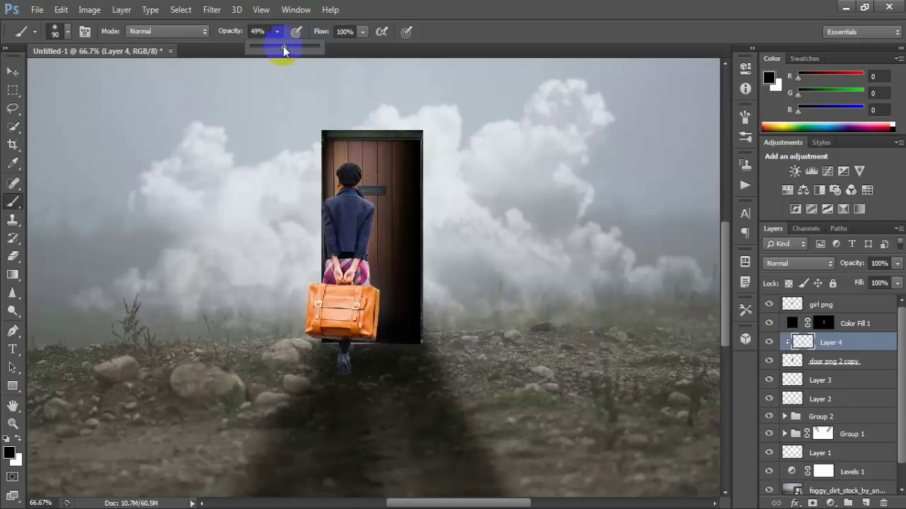
{"action": "mouse_move", "coordinate": [334, 248]}
{"action": "left_mouse_down"}
{"action": "mouse_move", "coordinate": [368, 351]}
{"action": "mouse_move", "coordinate": [326, 352]}
{"action": "mouse_move", "coordinate": [402, 343]}
{"action": "left_mouse_up"}
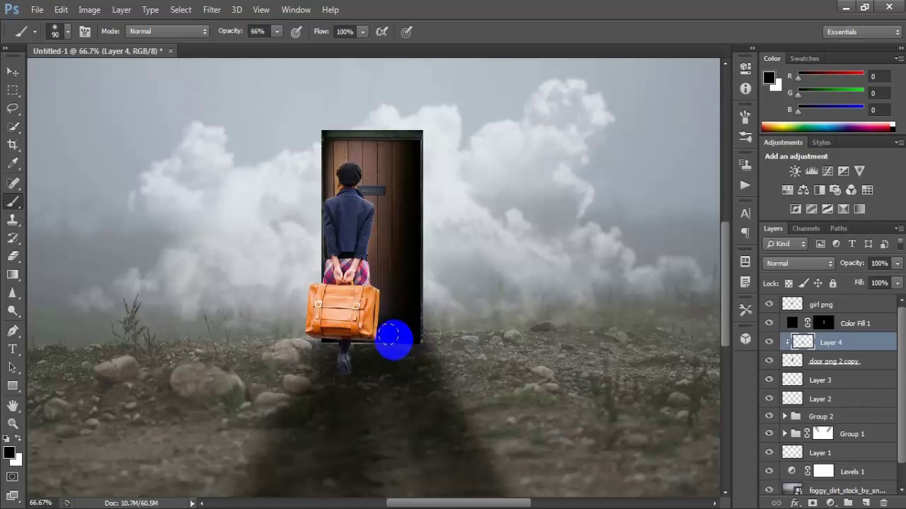
{"action": "mouse_move", "coordinate": [380, 349]}
{"action": "left_mouse_down"}
{"action": "mouse_move", "coordinate": [358, 348]}
{"action": "mouse_move", "coordinate": [387, 336]}
{"action": "mouse_move", "coordinate": [397, 372]}
{"action": "mouse_move", "coordinate": [427, 410]}
{"action": "left_mouse_up"}
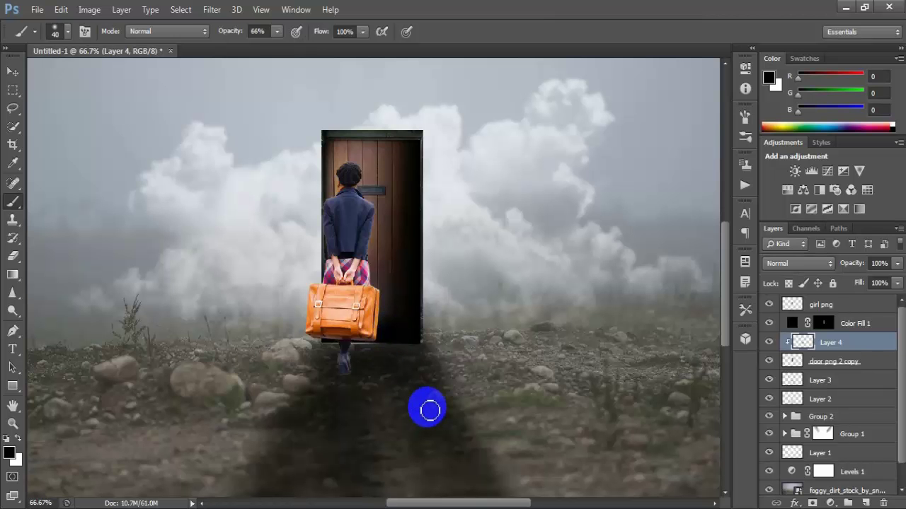
{"action": "key", "text": "ctrl+minus"}
{"action": "key", "text": "ctrl+minus"}
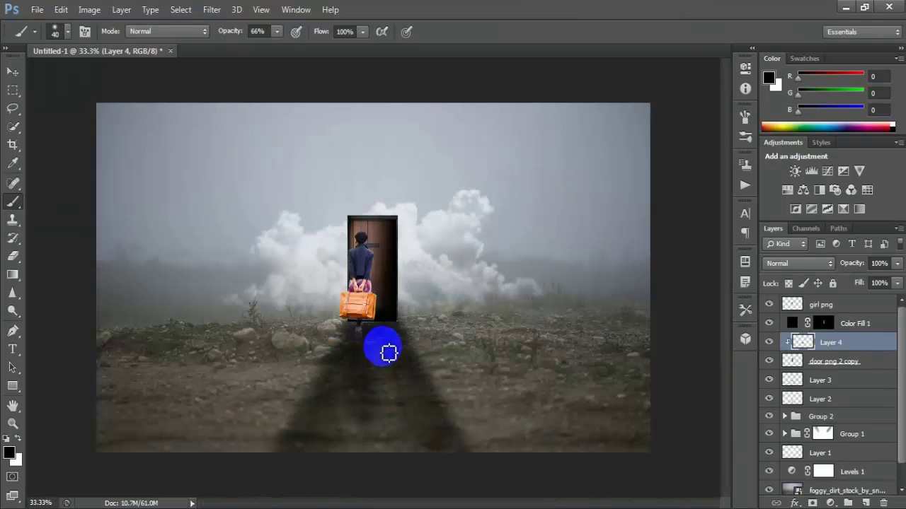
{"action": "mouse_move", "coordinate": [389, 353]}
{"action": "left_mouse_down"}
{"action": "mouse_move", "coordinate": [333, 328]}
{"action": "mouse_move", "coordinate": [384, 333]}
{"action": "mouse_move", "coordinate": [358, 334]}
{"action": "mouse_move", "coordinate": [384, 324]}
{"action": "left_mouse_up"}
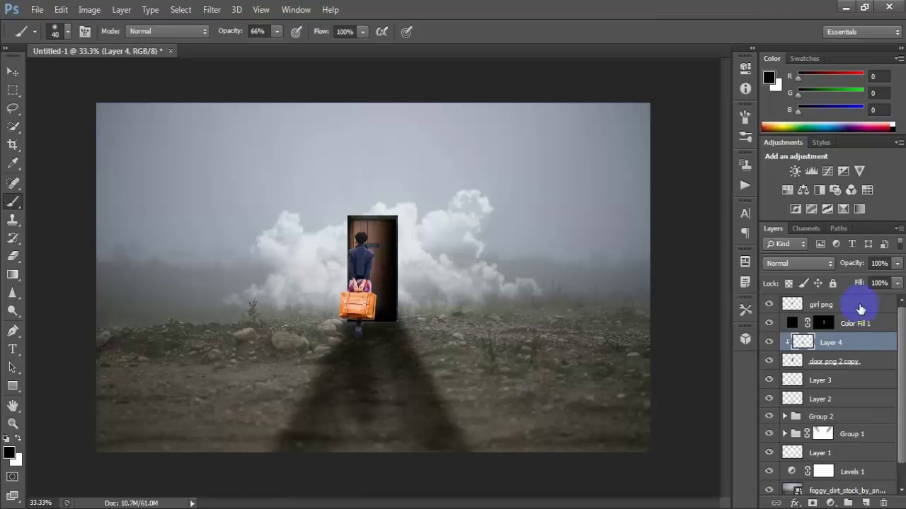
Add a Levels adjustment clipped to girl png with the white point raised to 243
{"action": "left_click", "coordinate": [800, 303]}
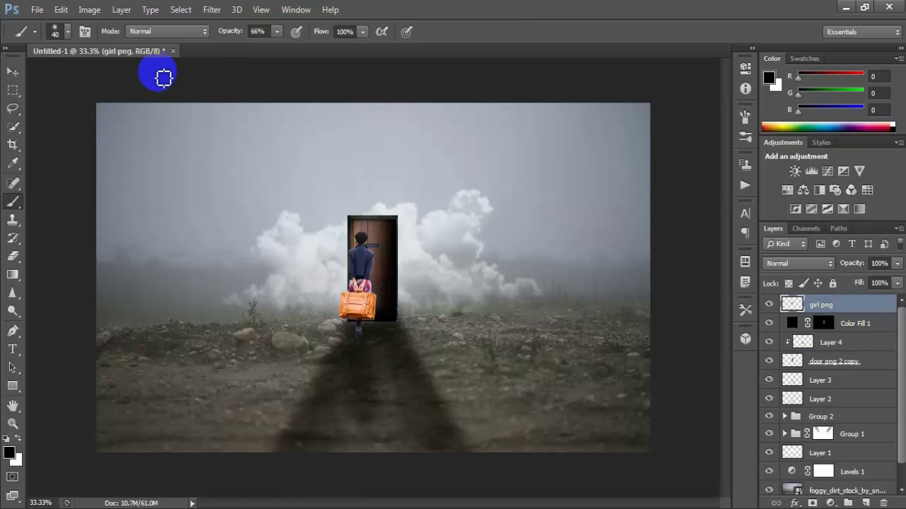
{"action": "left_click", "coordinate": [13, 71]}
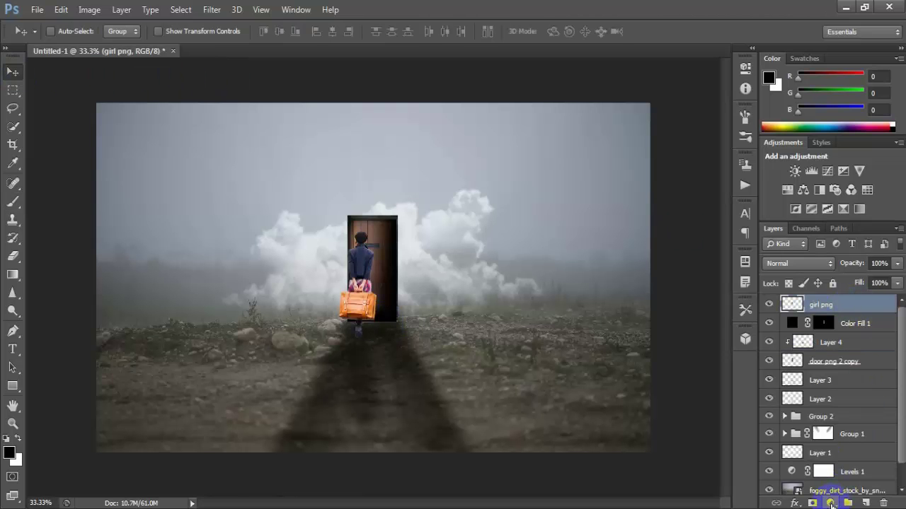
{"action": "left_click", "coordinate": [831, 504]}
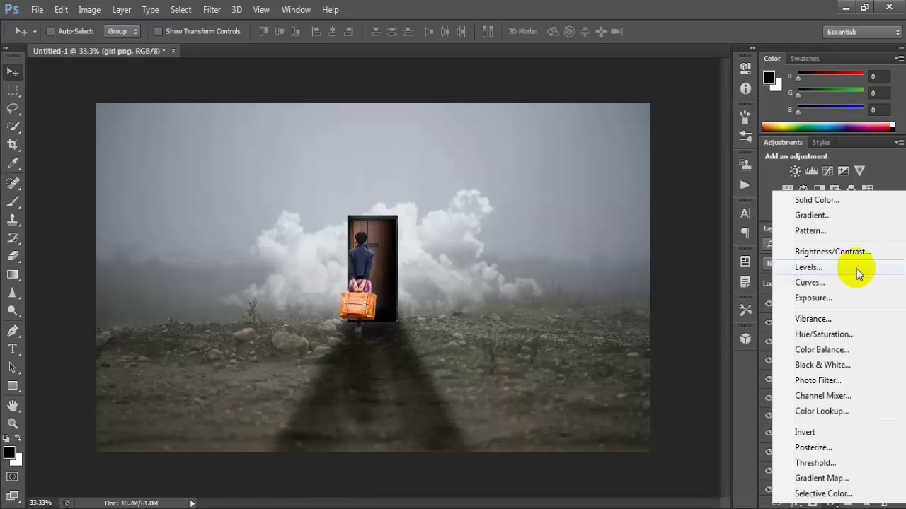
{"action": "left_click", "coordinate": [877, 270]}
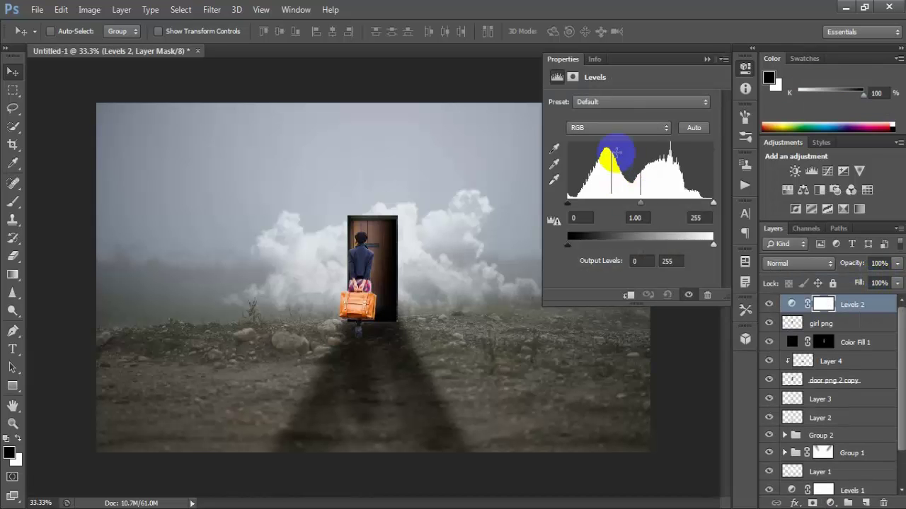
{"action": "left_click", "coordinate": [628, 295]}
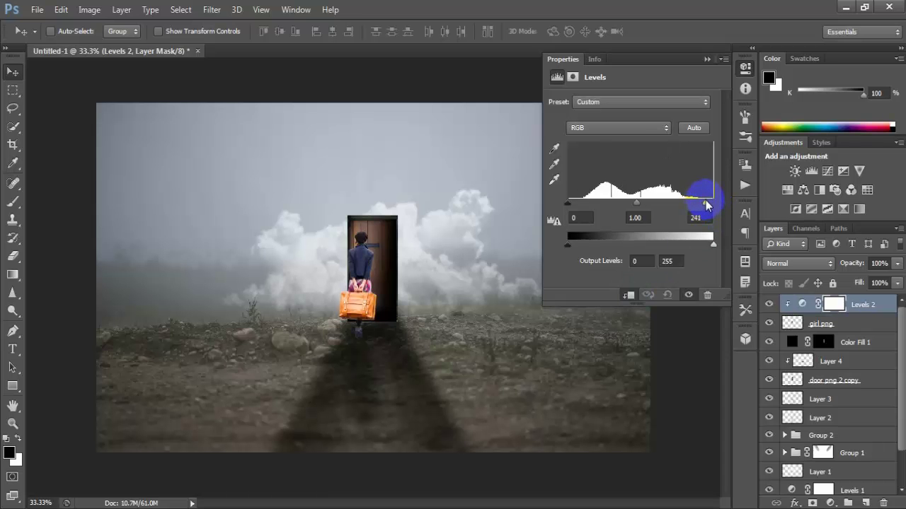
{"action": "left_click", "coordinate": [743, 71]}
Add a clipped Brightness/Contrast adjustment to the girl with brightness 26 and contrast -2
{"action": "left_click", "coordinate": [830, 503]}
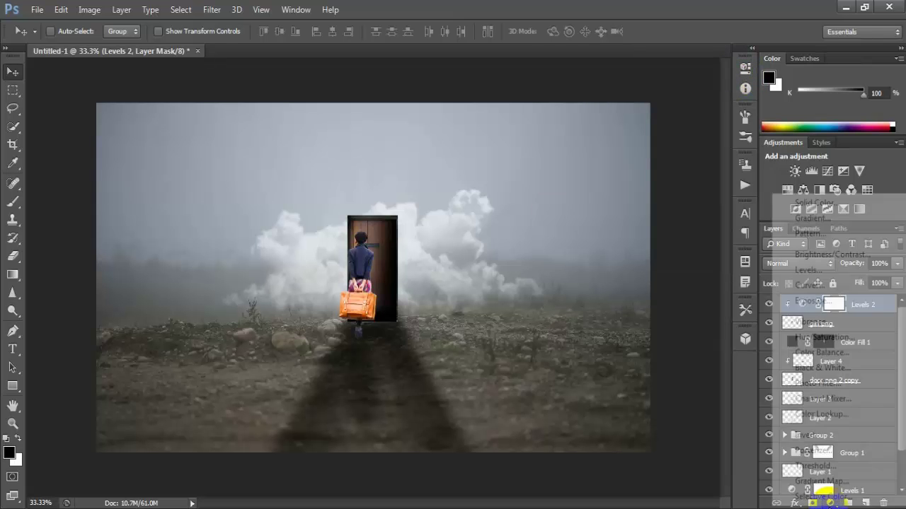
{"action": "left_click", "coordinate": [818, 252]}
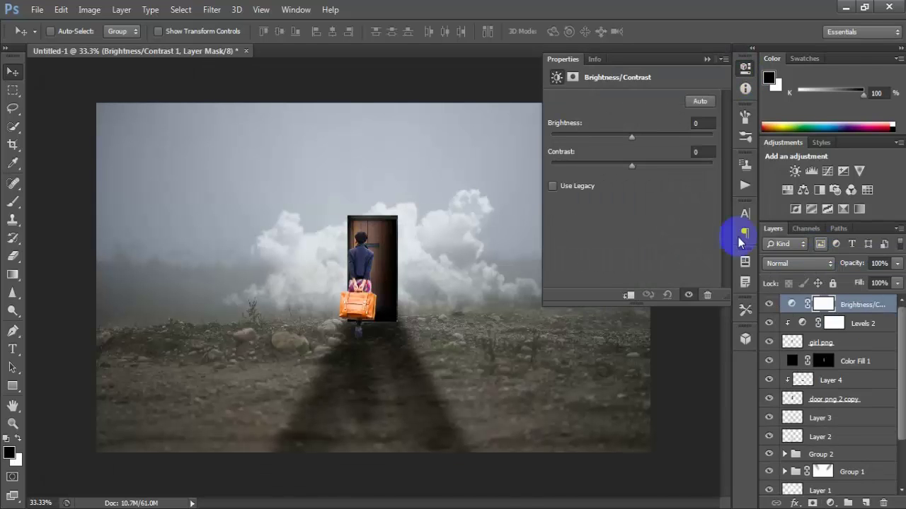
{"action": "left_click", "coordinate": [627, 296]}
{"action": "left_click", "coordinate": [627, 296]}
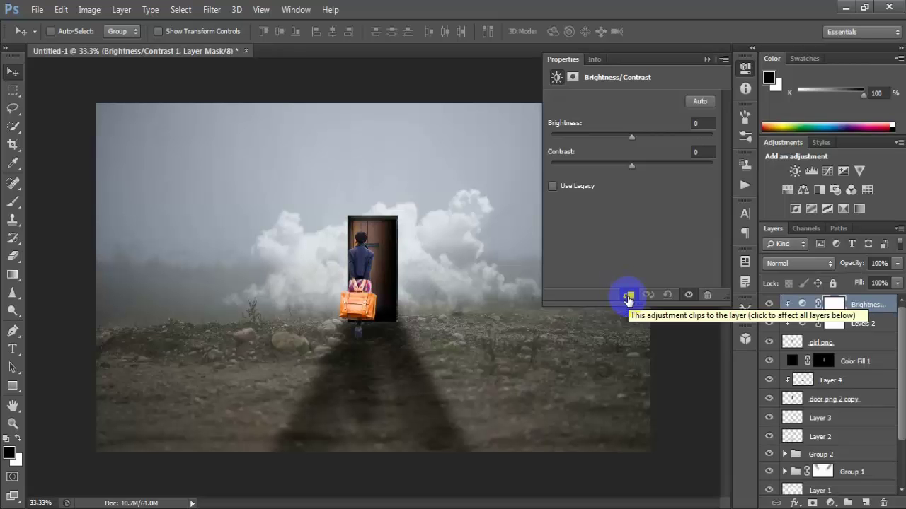
{"action": "left_click_drag", "start_coordinate": [636, 139], "coordinate": [648, 138]}
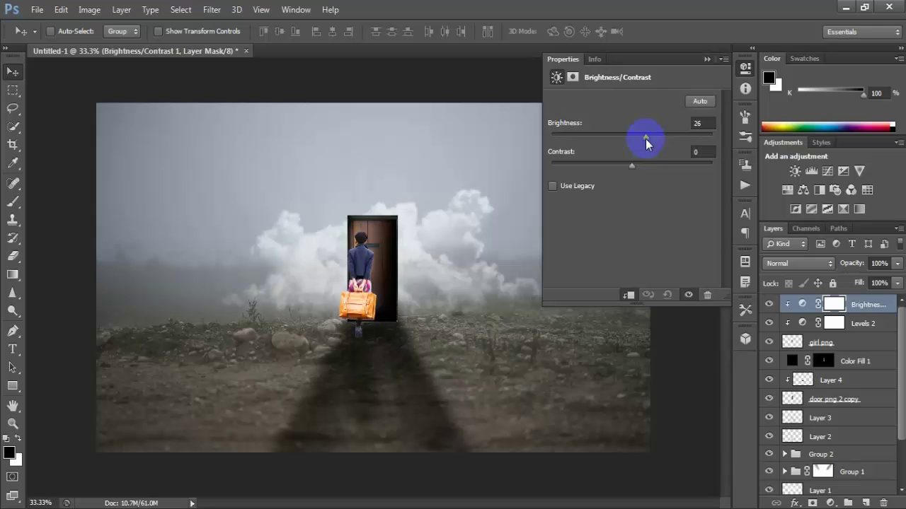
{"action": "left_click", "coordinate": [638, 165]}
{"action": "left_click_drag", "start_coordinate": [632, 165], "coordinate": [631, 166]}
{"action": "left_click", "coordinate": [744, 67]}
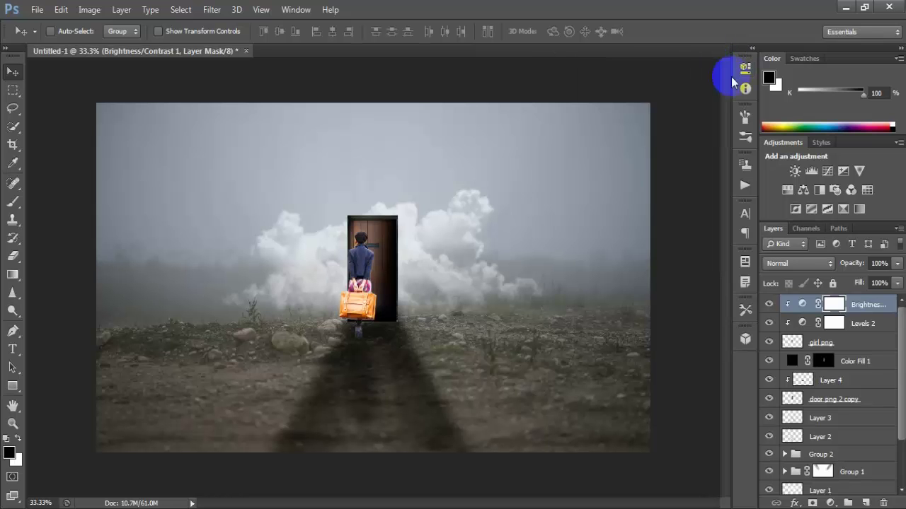
Merge the girl's clipped adjustment layers into the girl png layer
{"action": "left_click", "coordinate": [866, 325], "text": "shift"}
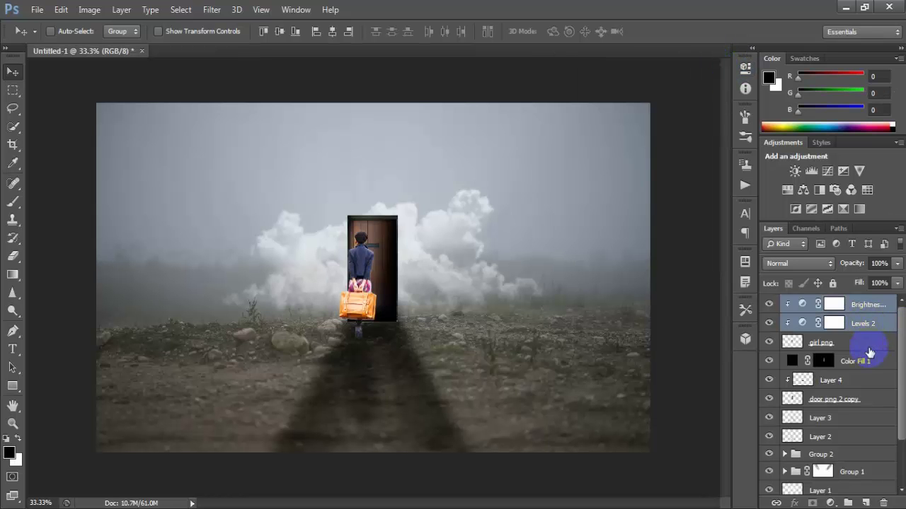
{"action": "left_click", "coordinate": [867, 343], "text": "shift"}
{"action": "right_click", "coordinate": [874, 329]}
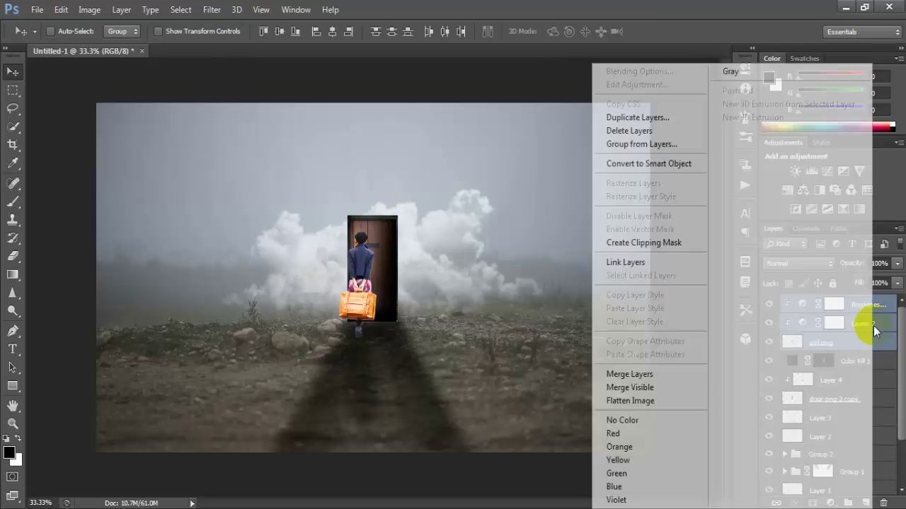
{"action": "left_click", "coordinate": [687, 377]}
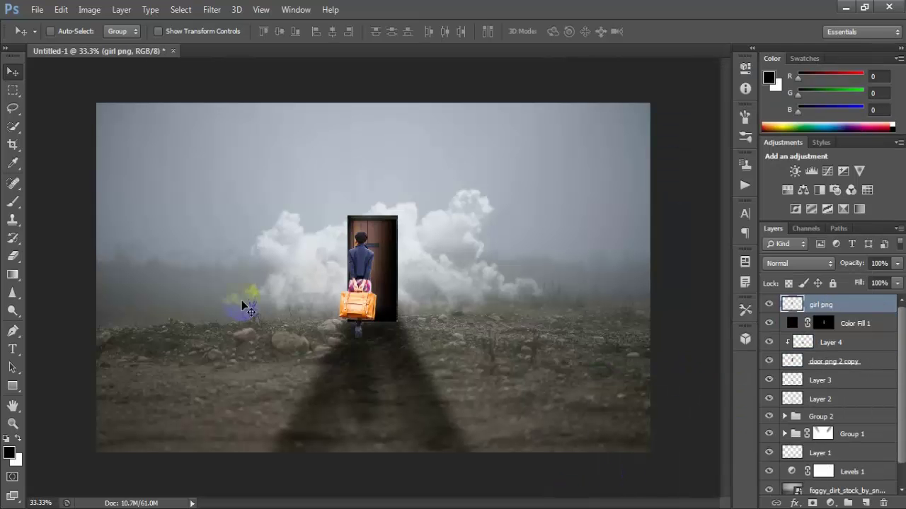
Apply Shadows/Highlights to the girl with Shadows 16% and Highlights 69%
{"action": "left_click", "coordinate": [89, 10]}
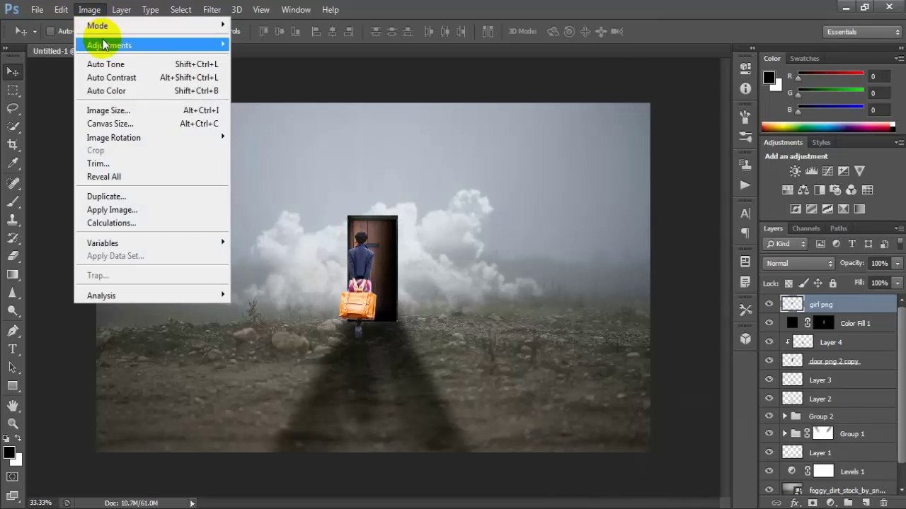
{"action": "left_click", "coordinate": [340, 279]}
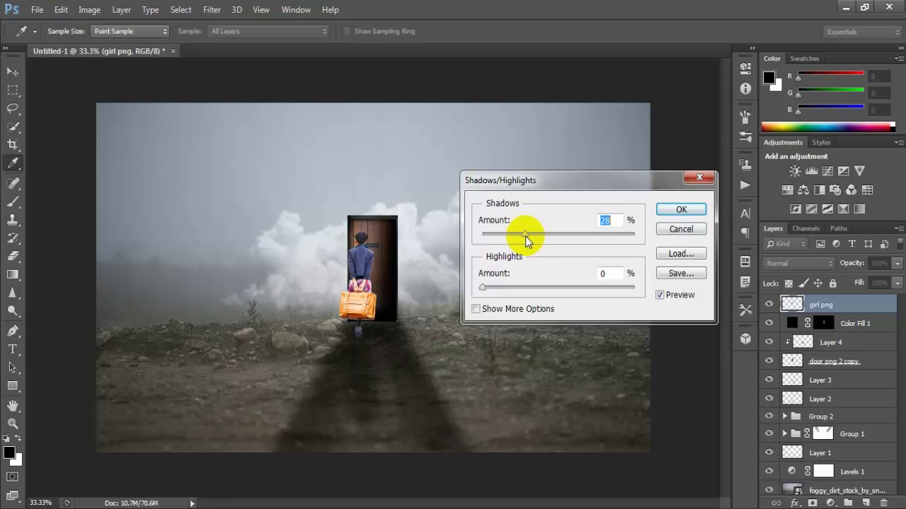
{"action": "left_click_drag", "start_coordinate": [532, 237], "coordinate": [509, 240]}
{"action": "left_click", "coordinate": [597, 276]}
{"action": "type", "text": "69"}
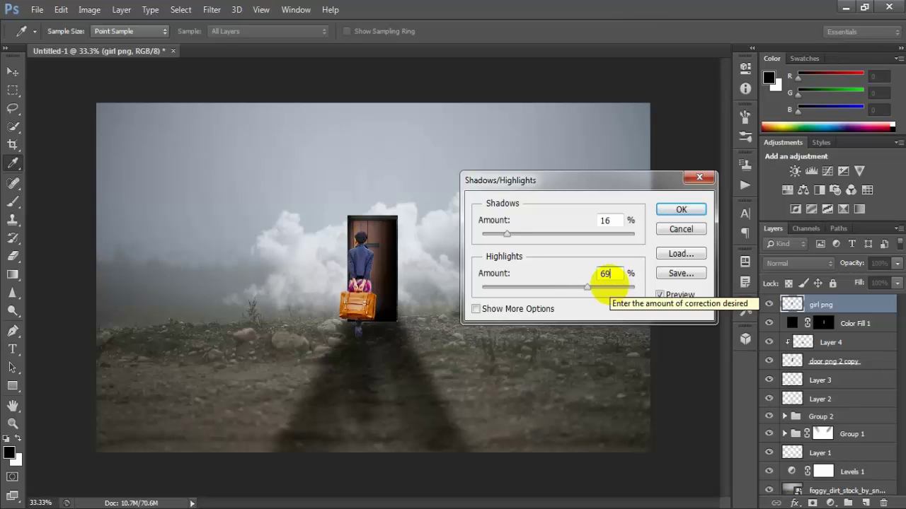
{"action": "left_click", "coordinate": [681, 210]}
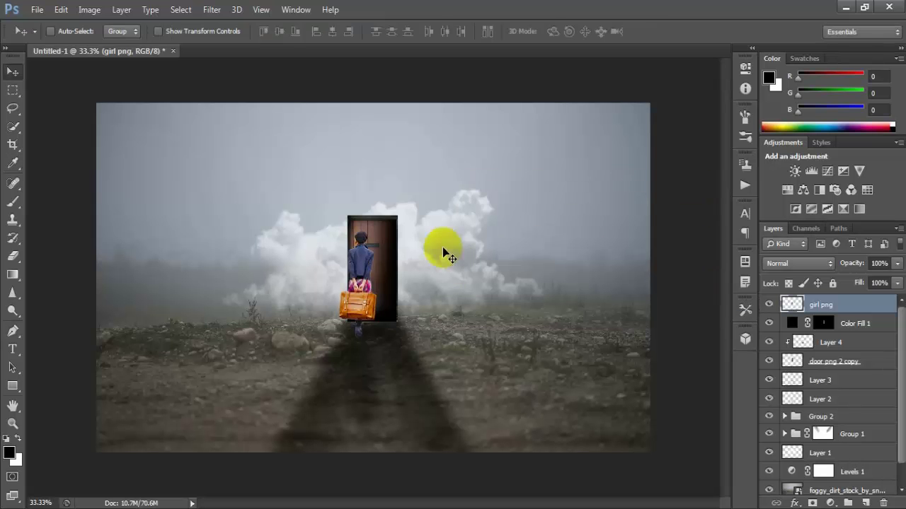
Add a Brightness/Contrast layer clipped to the girl with brightness -66 and contrast -28
{"action": "left_click", "coordinate": [830, 503]}
{"action": "left_click", "coordinate": [821, 255]}
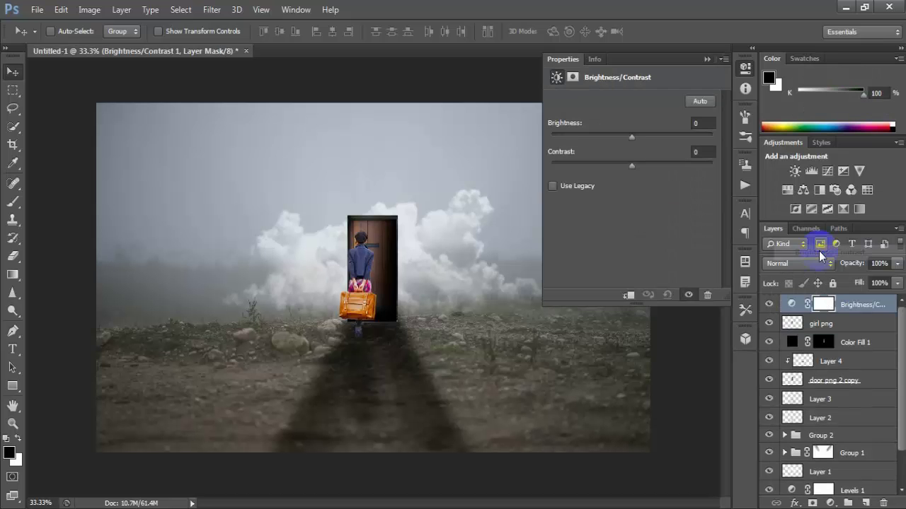
{"action": "left_click", "coordinate": [628, 295]}
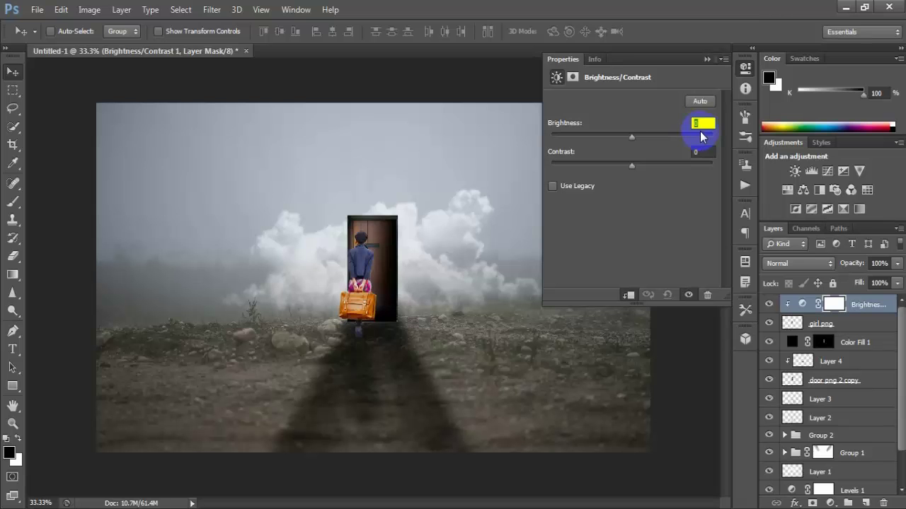
{"action": "type", "text": "-66"}
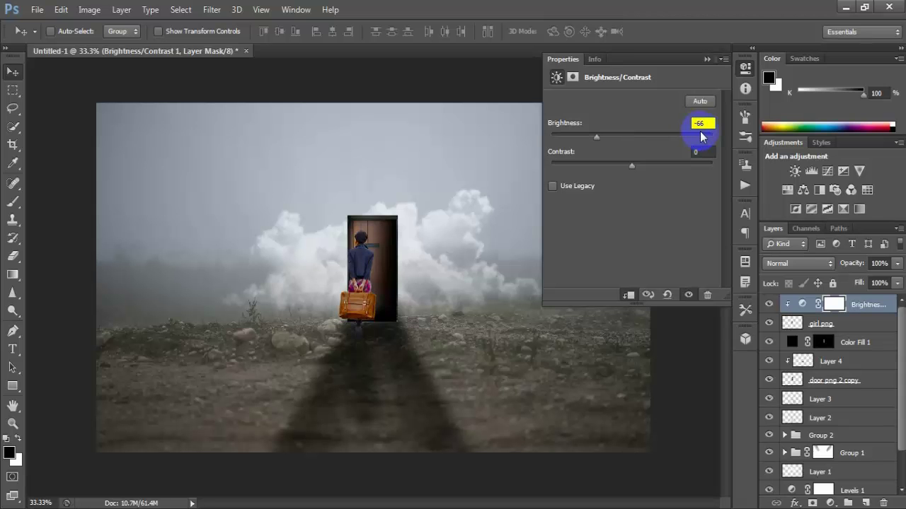
{"action": "key", "text": "Tab"}
{"action": "type", "text": "-28"}
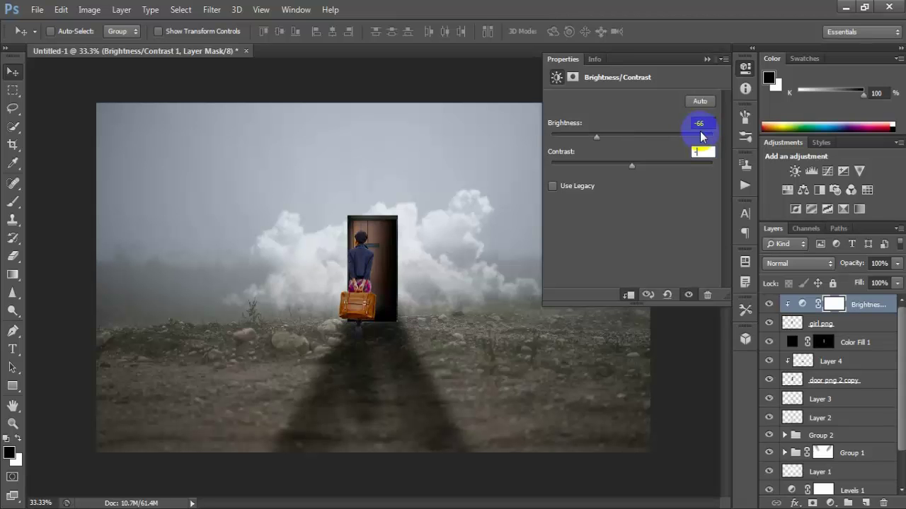
{"action": "left_click", "coordinate": [746, 69]}
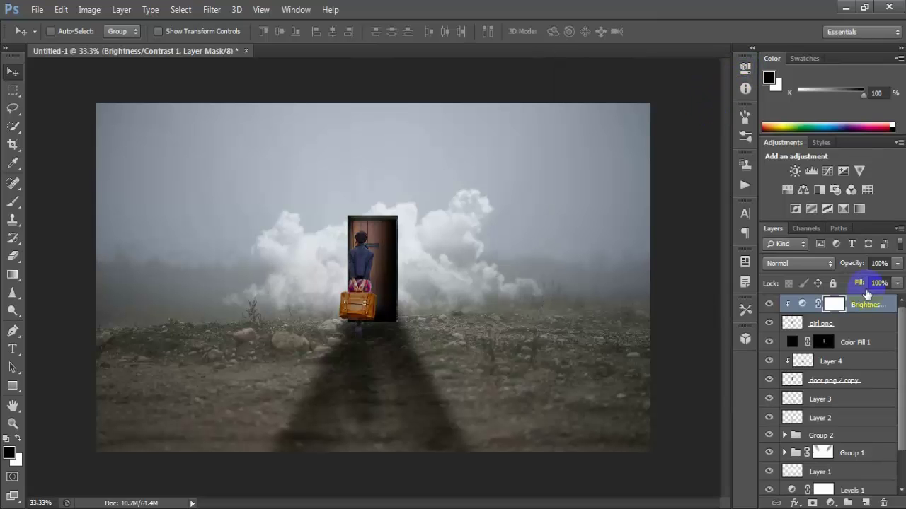
Add a clipped Hue/Saturation layer with saturation -22 and lightness -9
{"action": "left_click", "coordinate": [830, 504]}
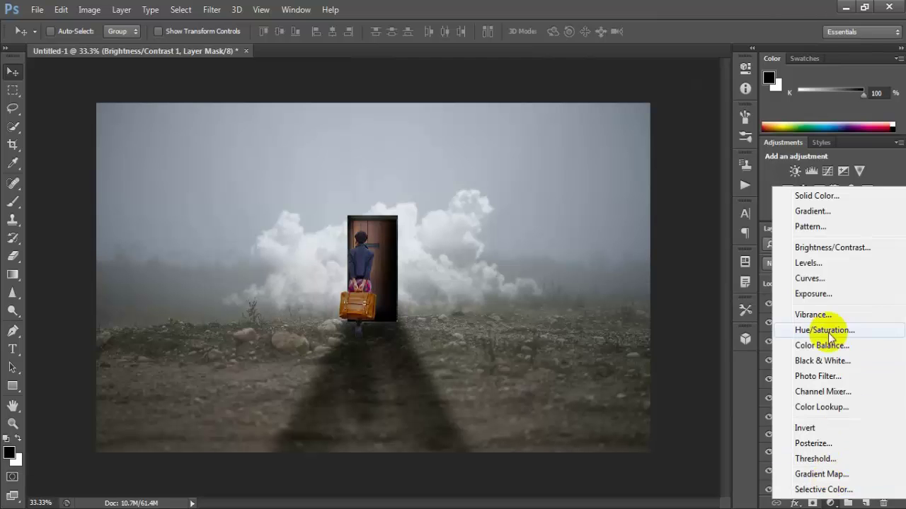
{"action": "left_click", "coordinate": [876, 335]}
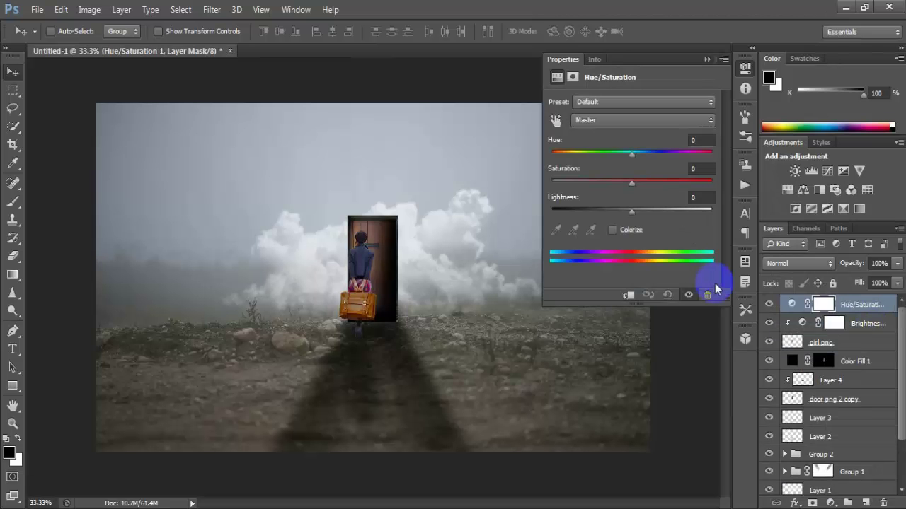
{"action": "left_click", "coordinate": [631, 296]}
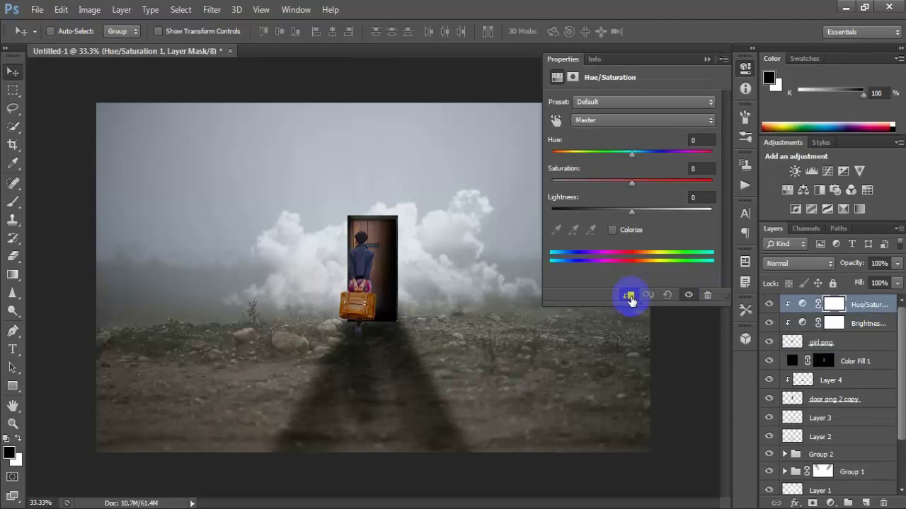
{"action": "left_click", "coordinate": [696, 168]}
{"action": "double_click", "coordinate": [697, 169]}
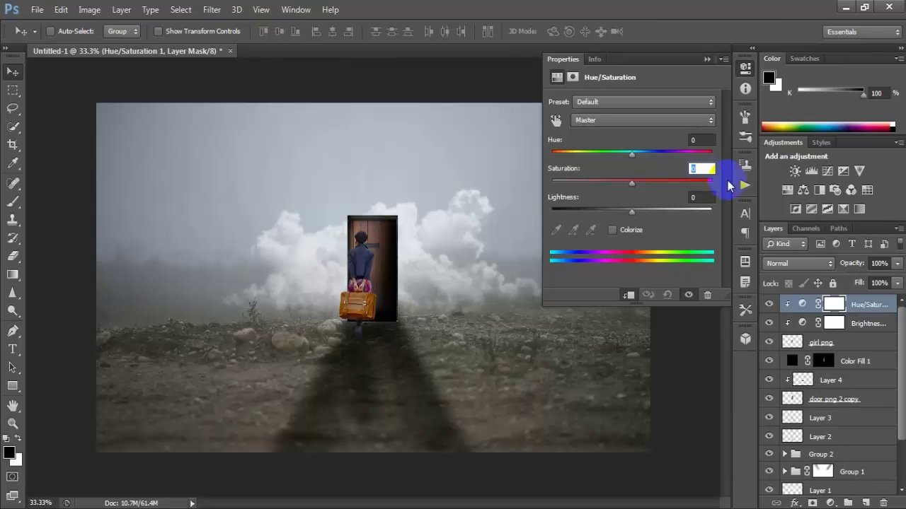
{"action": "type", "text": "-22"}
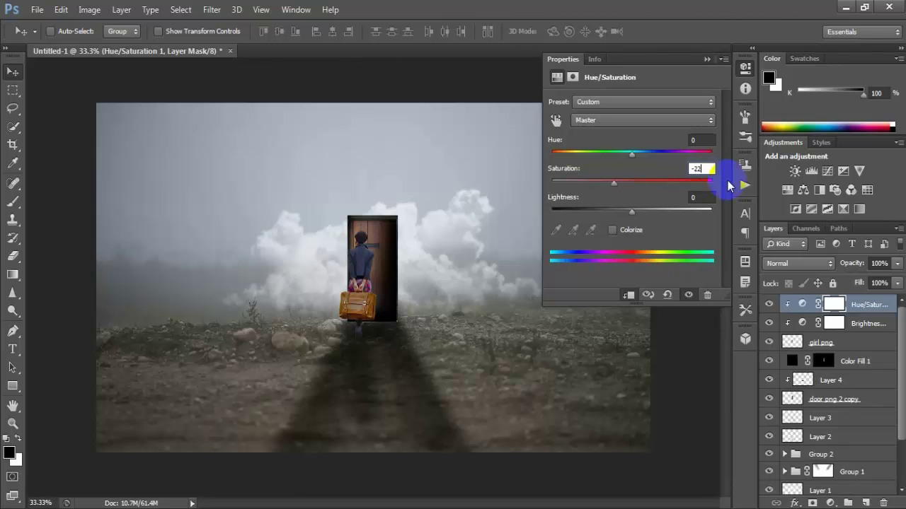
{"action": "double_click", "coordinate": [697, 197]}
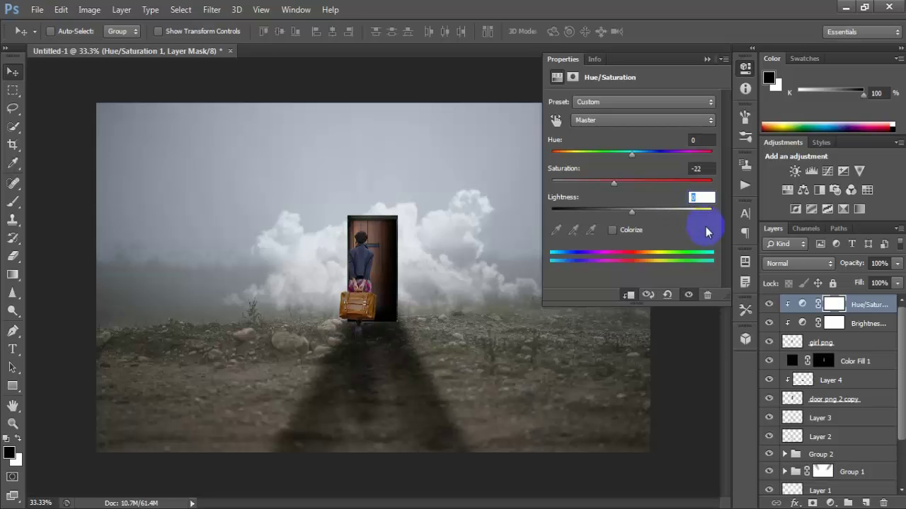
{"action": "type", "text": "-9"}
{"action": "left_click", "coordinate": [746, 67]}
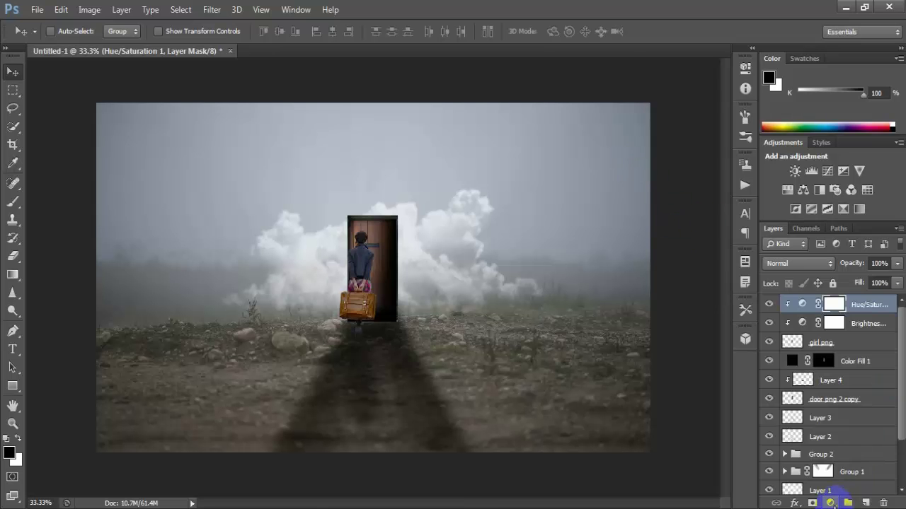
Add an unclipped Brightness/Contrast layer for the whole image with contrast 19
{"action": "left_click", "coordinate": [830, 503]}
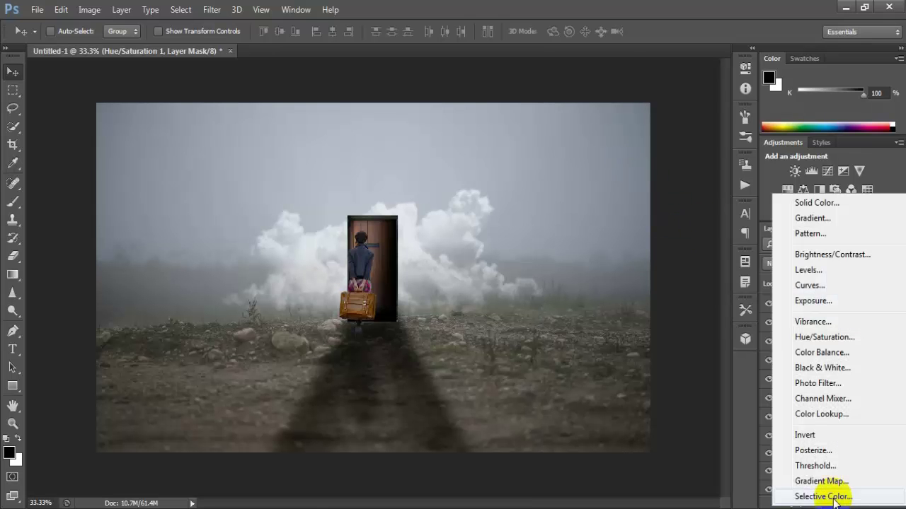
{"action": "left_click", "coordinate": [864, 255]}
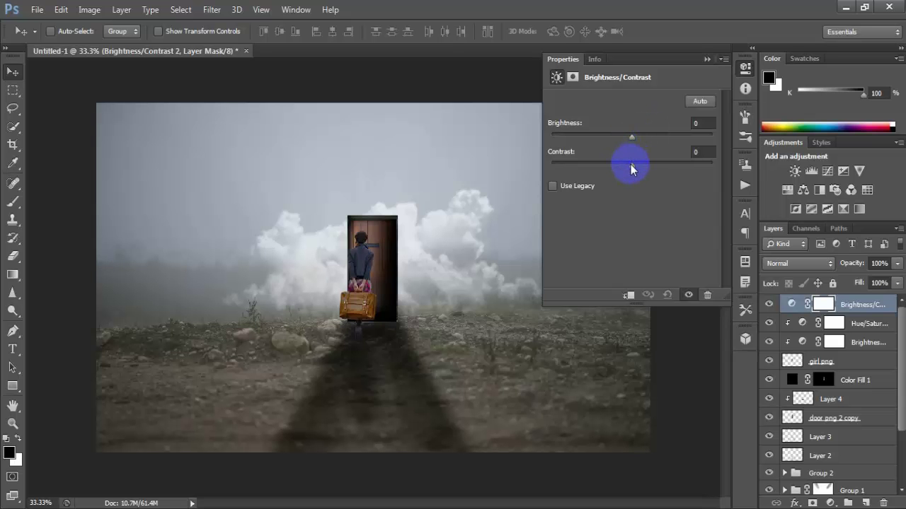
{"action": "left_click_drag", "start_coordinate": [637, 164], "coordinate": [650, 170]}
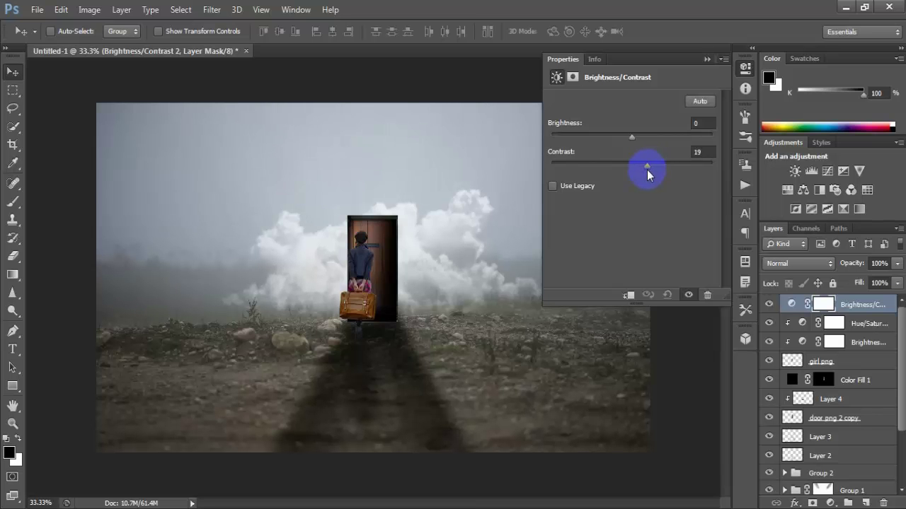
{"action": "left_click", "coordinate": [726, 58]}
{"action": "left_click", "coordinate": [707, 58]}
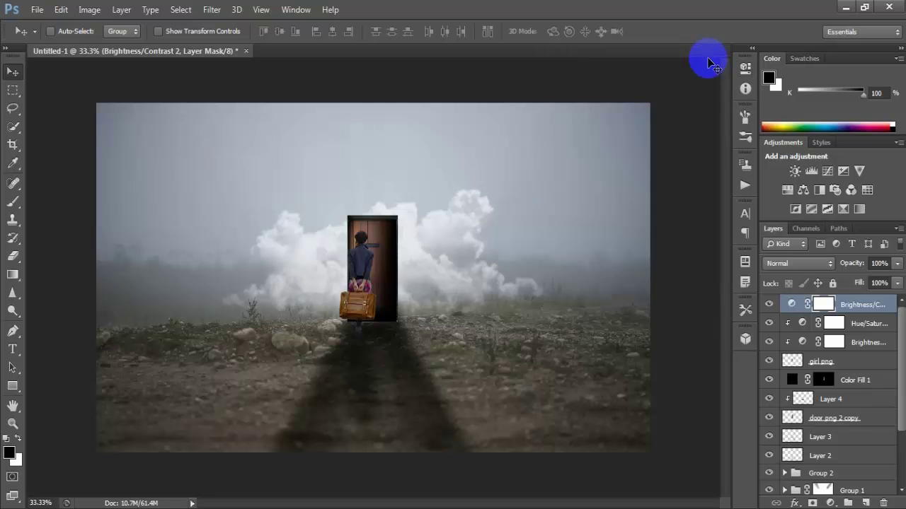
Add a Vibrance layer with vibrance +62 and saturation -5
{"action": "left_click", "coordinate": [834, 503]}
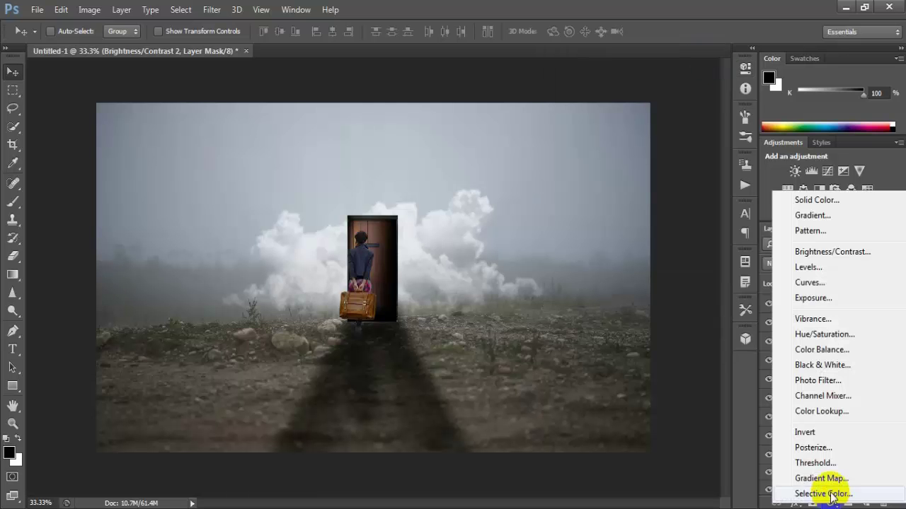
{"action": "left_click", "coordinate": [851, 315]}
{"action": "left_click_drag", "start_coordinate": [851, 316], "coordinate": [851, 310]}
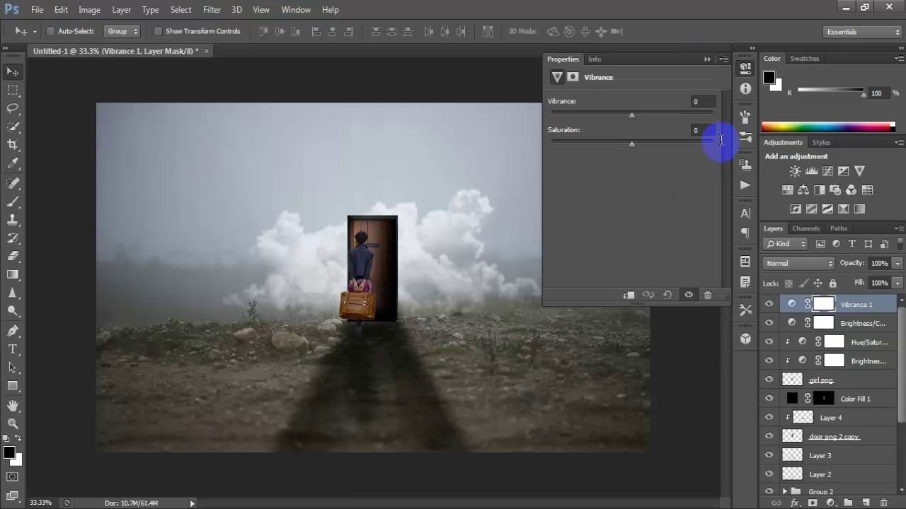
{"action": "left_click", "coordinate": [695, 101]}
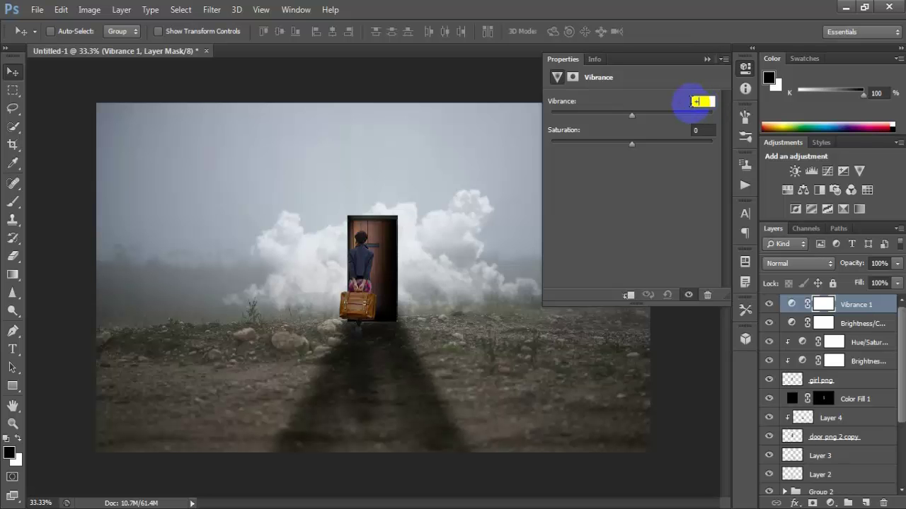
{"action": "type", "text": "62"}
{"action": "left_click", "coordinate": [701, 131]}
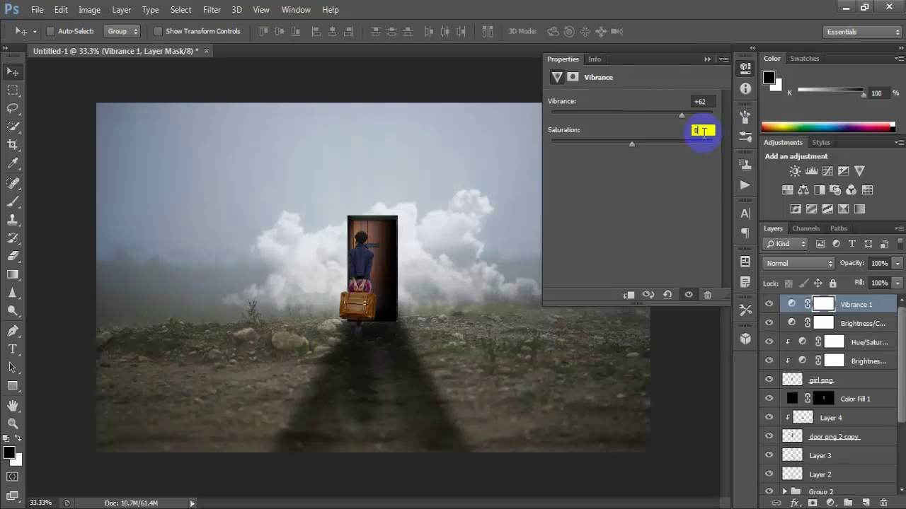
{"action": "type", "text": "-"}
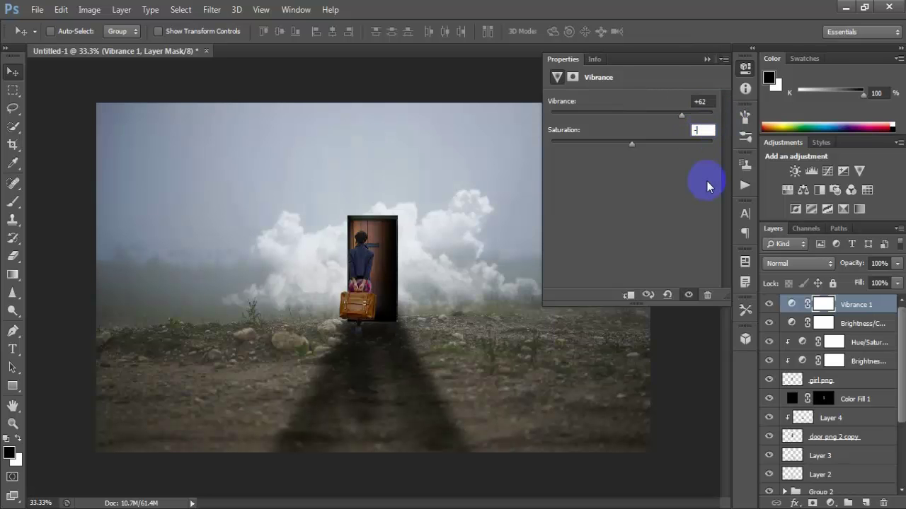
{"action": "type", "text": "5"}
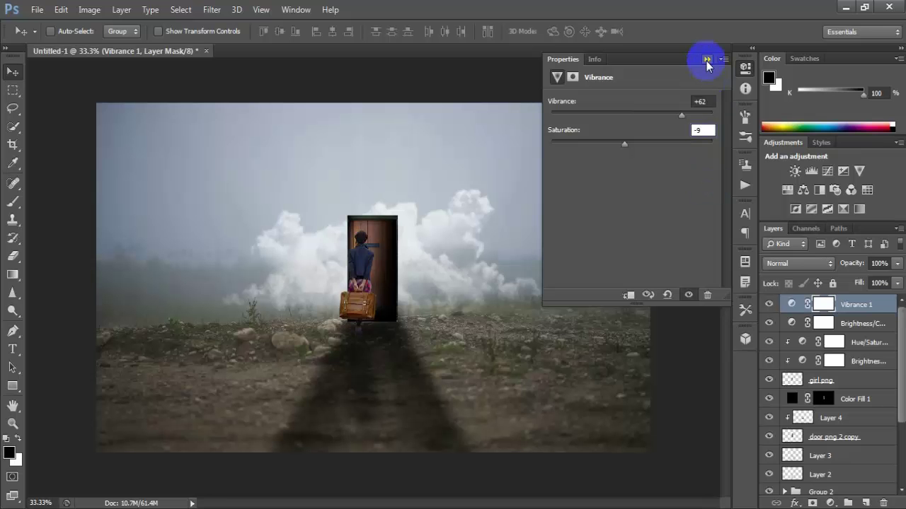
Add another Brightness/Contrast layer with brightness -60
{"action": "left_click", "coordinate": [707, 60]}
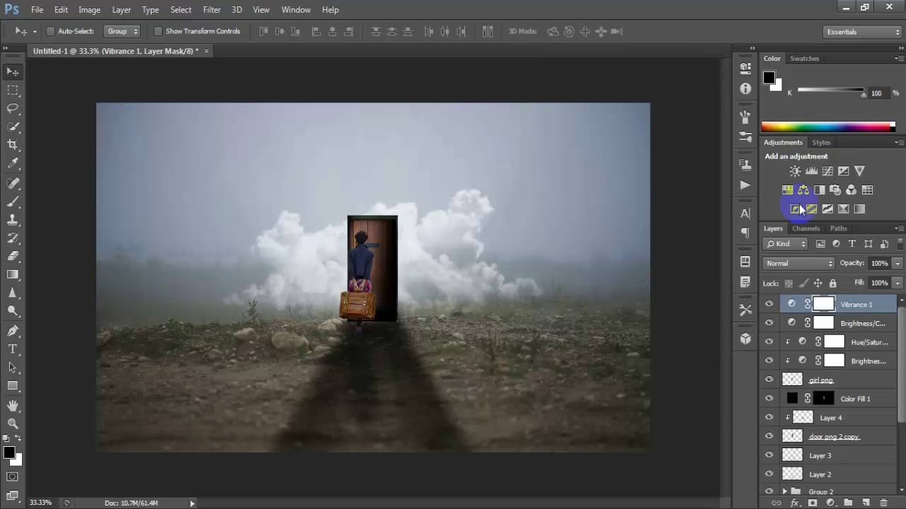
{"action": "left_click", "coordinate": [830, 503]}
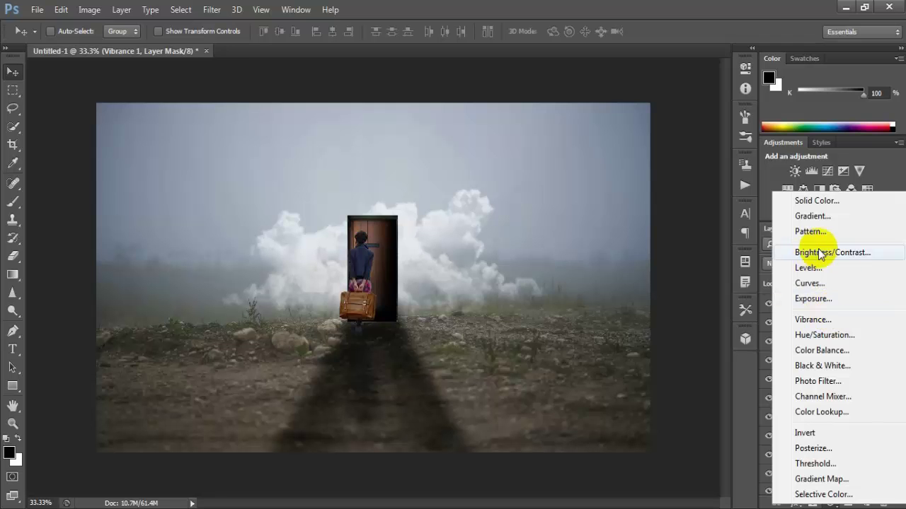
{"action": "left_click", "coordinate": [849, 253]}
{"action": "left_click", "coordinate": [697, 123]}
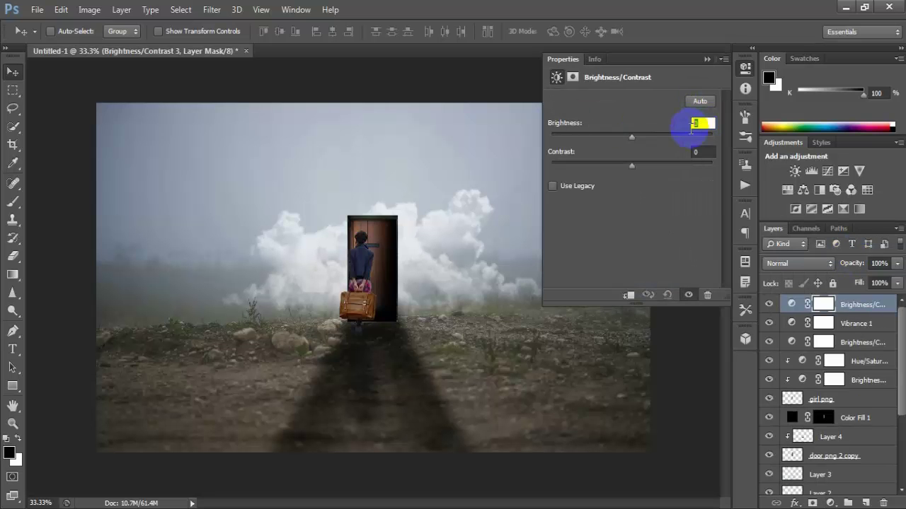
{"action": "type", "text": "-"}
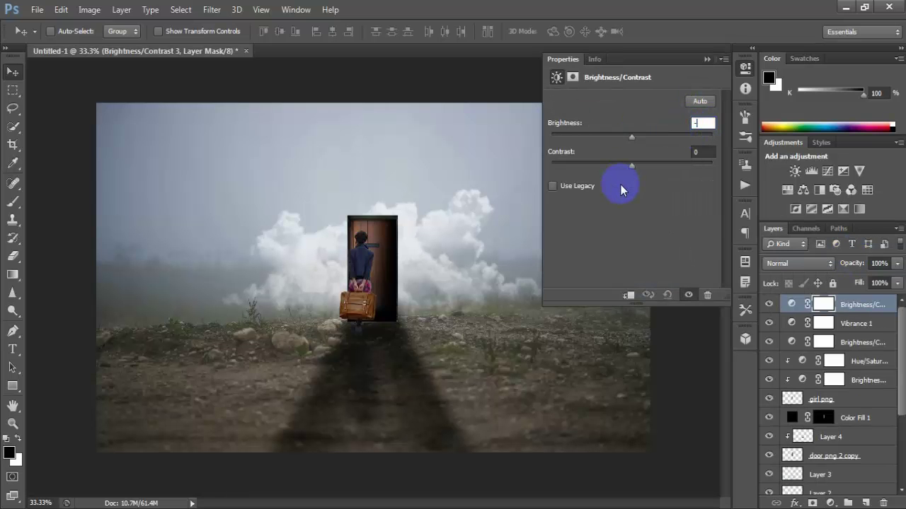
{"action": "type", "text": "60"}
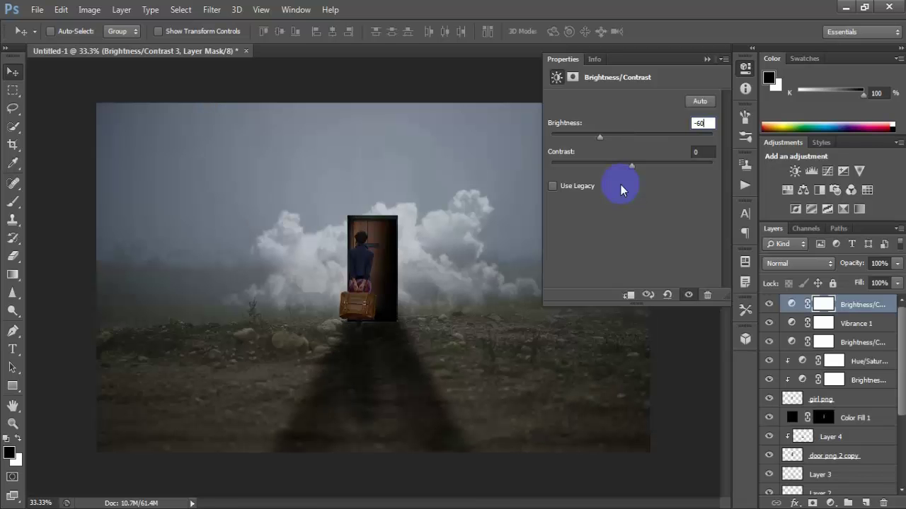
{"action": "left_click", "coordinate": [698, 124]}
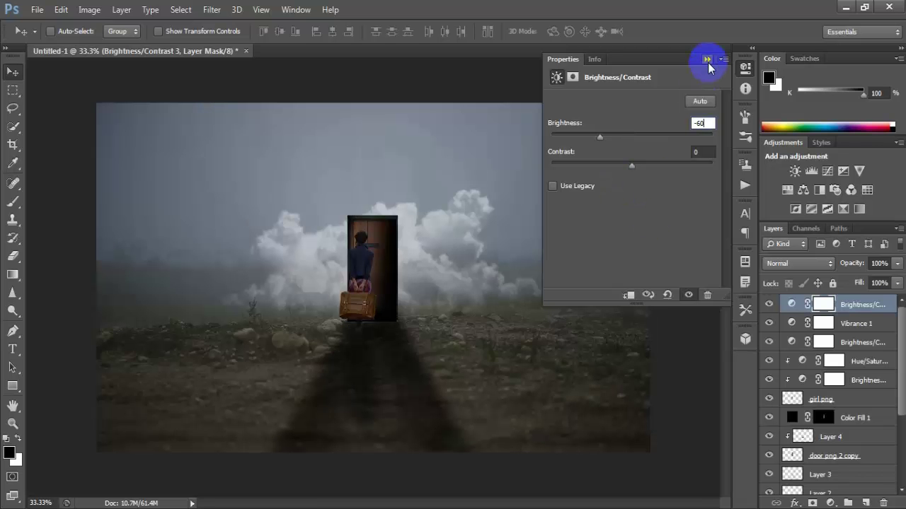
Draw a radial gradient on the Brightness/Contrast 3 mask from the suitcase toward the upper right
{"action": "left_click", "coordinate": [707, 59]}
{"action": "left_click", "coordinate": [827, 309]}
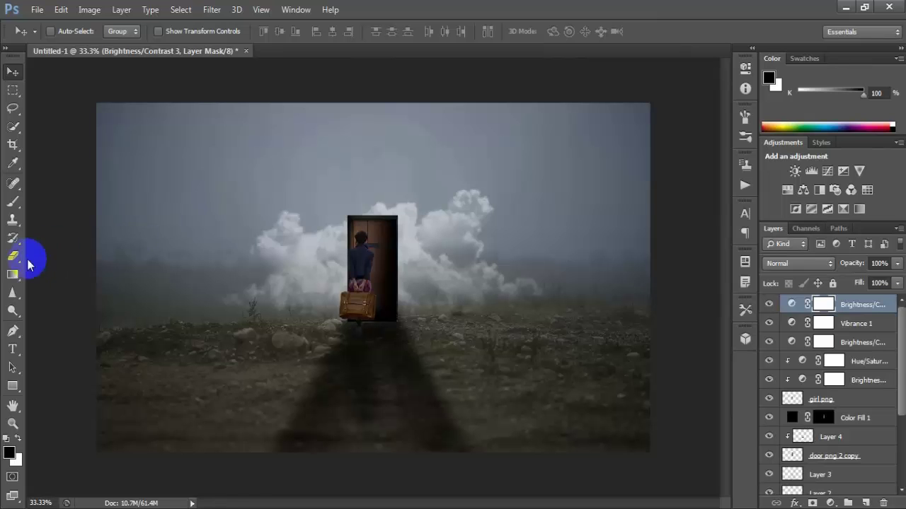
{"action": "left_click", "coordinate": [13, 275]}
{"action": "left_click", "coordinate": [64, 264]}
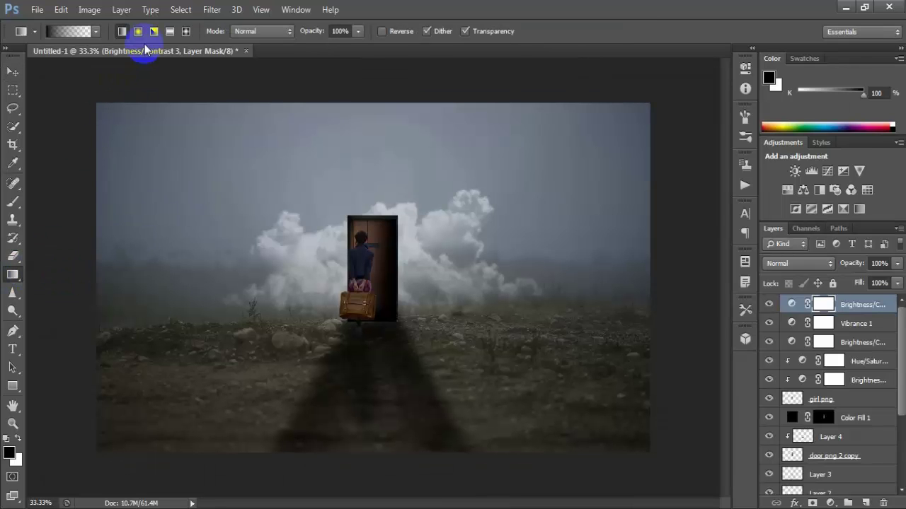
{"action": "left_click", "coordinate": [139, 31]}
{"action": "left_click_drag", "start_coordinate": [352, 309], "coordinate": [421, 276]}
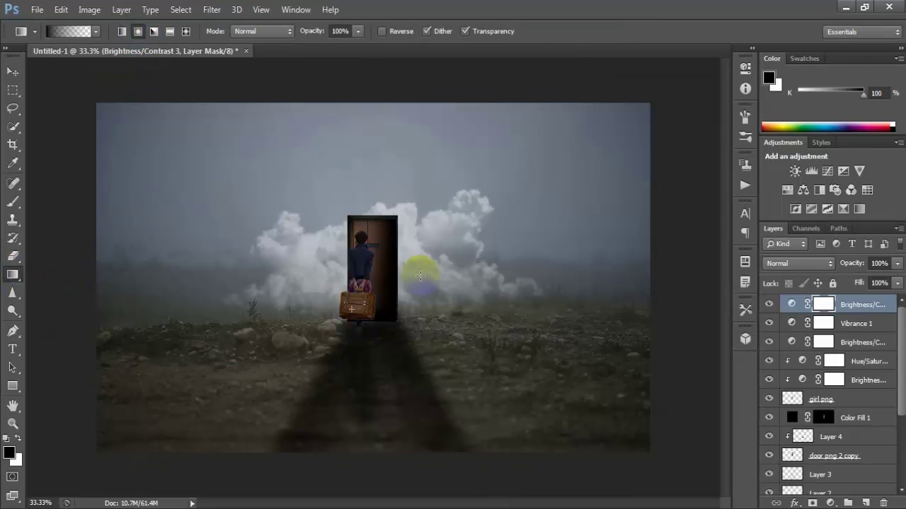
{"action": "left_click_drag", "start_coordinate": [625, 139], "coordinate": [651, 102]}
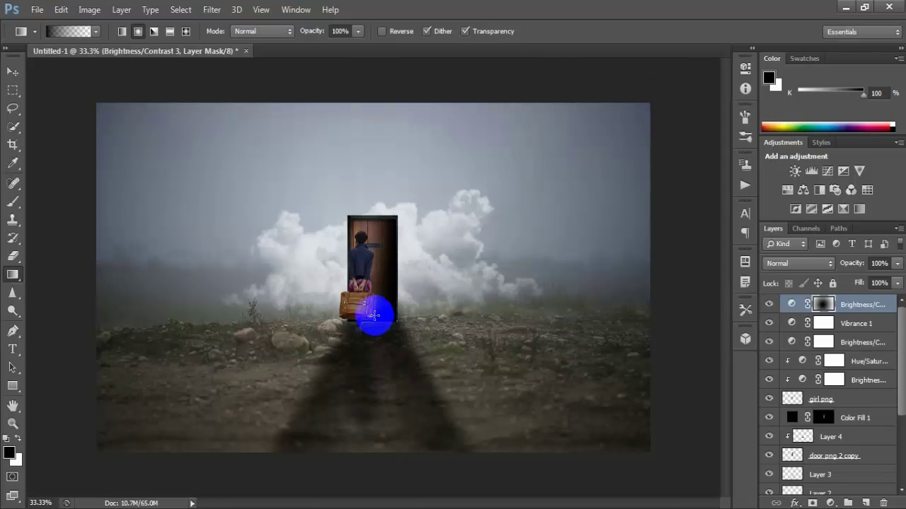
{"action": "left_click_drag", "start_coordinate": [373, 315], "coordinate": [621, 175]}
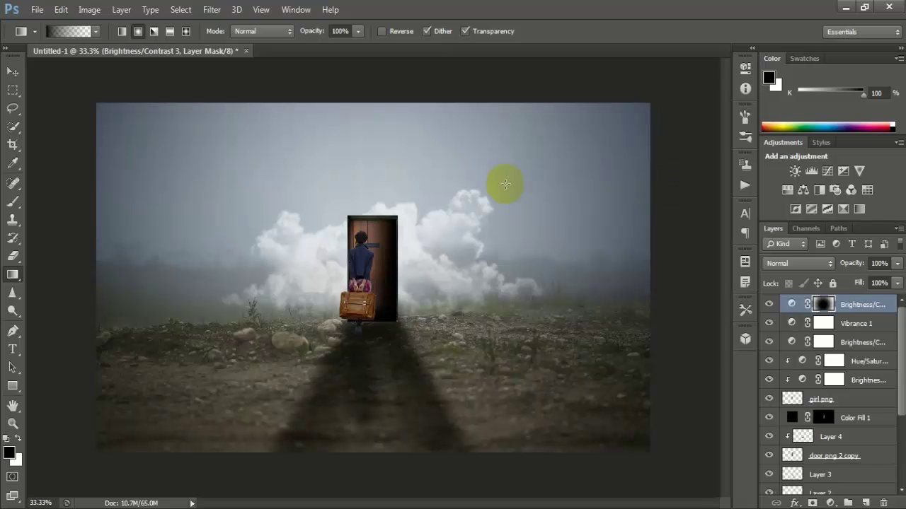
{"action": "left_click", "coordinate": [13, 71]}
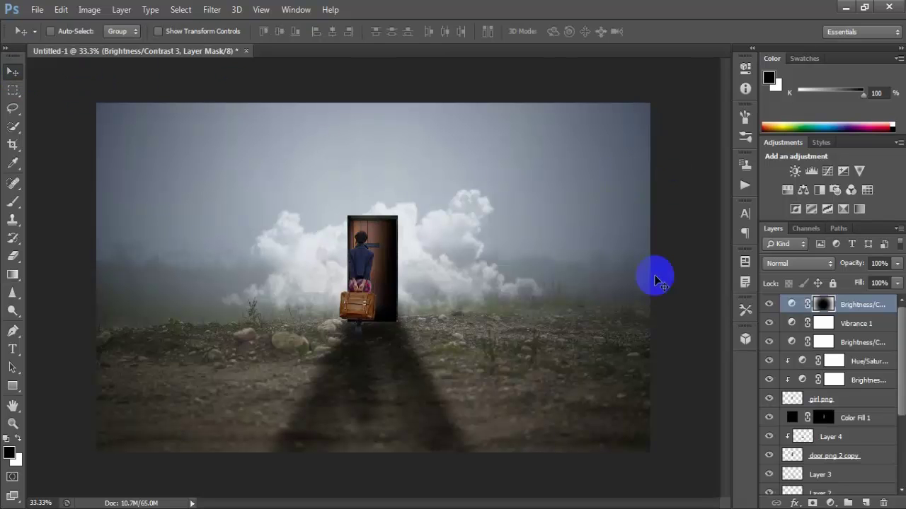
{"action": "left_click", "coordinate": [830, 504]}
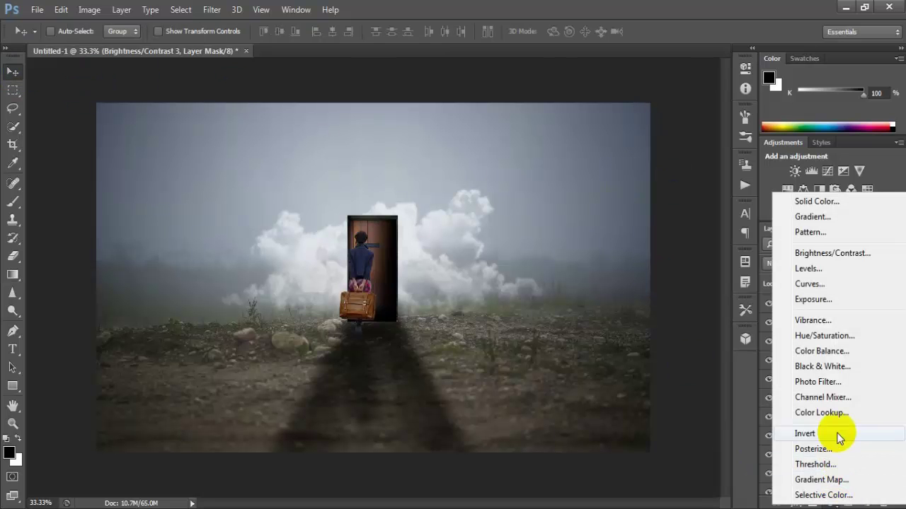
Add a Photo Filter layer using Cooling Filter (82) at 28% opacity
{"action": "left_click", "coordinate": [877, 382]}
{"action": "left_click", "coordinate": [674, 102]}
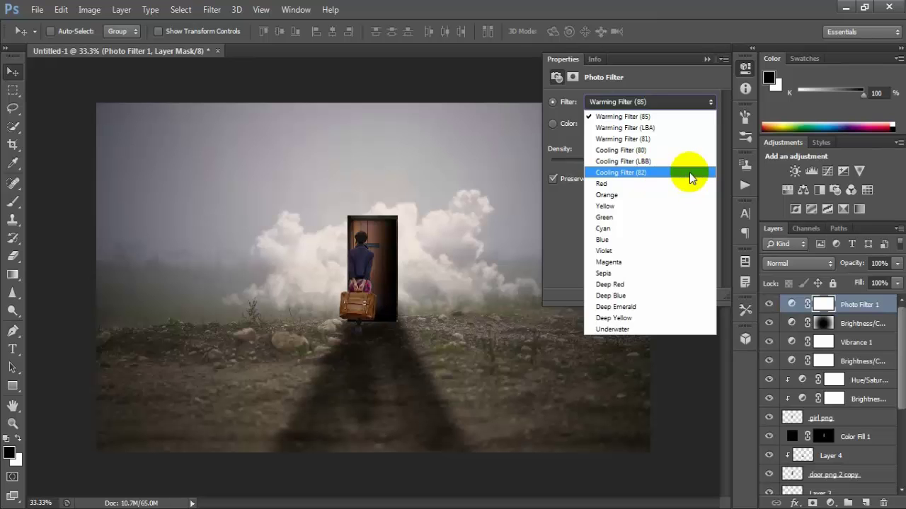
{"action": "left_click", "coordinate": [689, 173]}
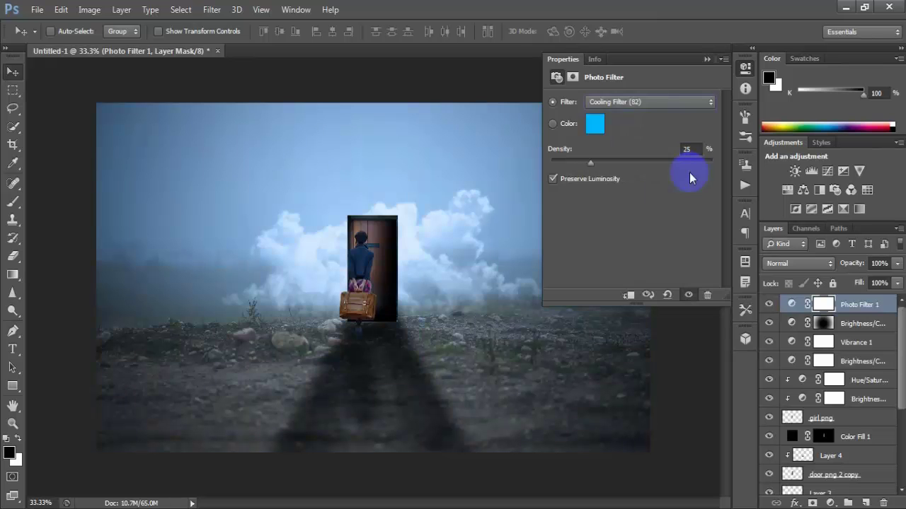
{"action": "left_click", "coordinate": [706, 63]}
{"action": "left_click", "coordinate": [897, 263]}
{"action": "left_click_drag", "start_coordinate": [884, 281], "coordinate": [860, 285]}
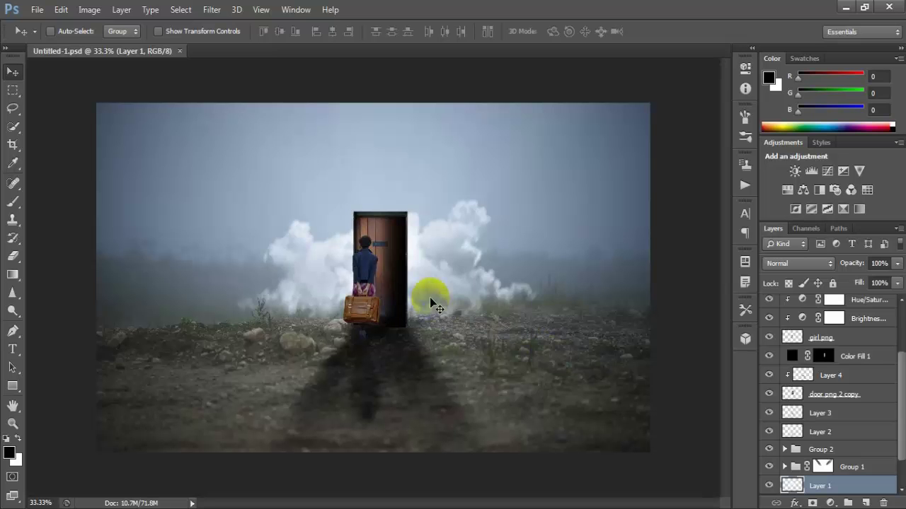
{"action": "scroll", "coordinate": [814, 326], "scroll_direction": "up", "scroll_amount": 2}
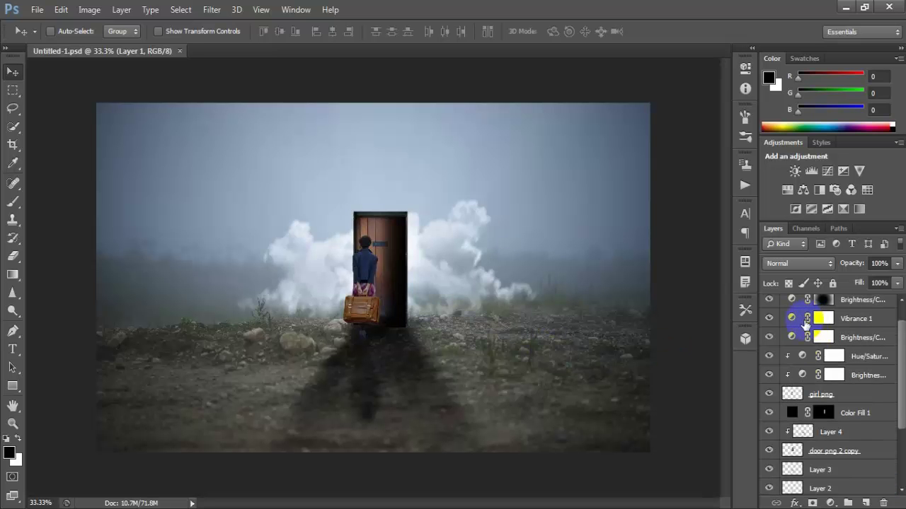
{"action": "scroll", "coordinate": [809, 318], "scroll_direction": "up", "scroll_amount": 2}
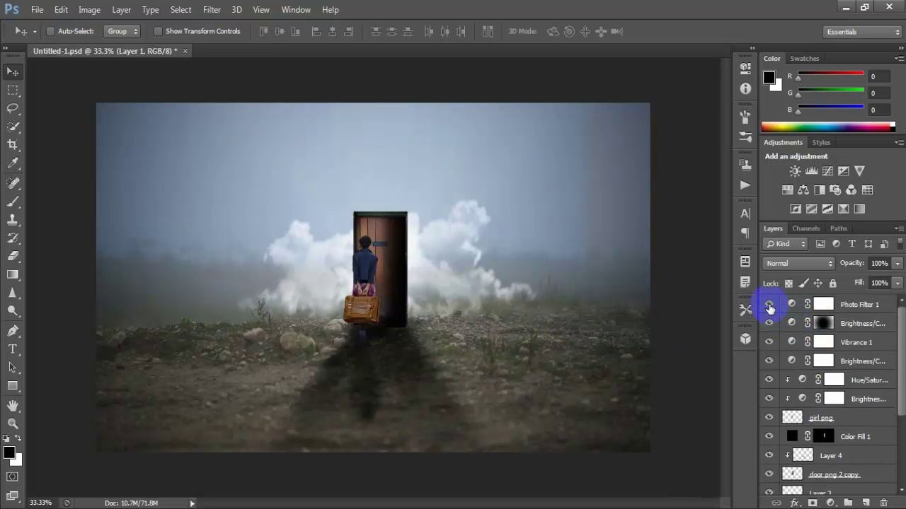
{"action": "left_click", "coordinate": [883, 304]}
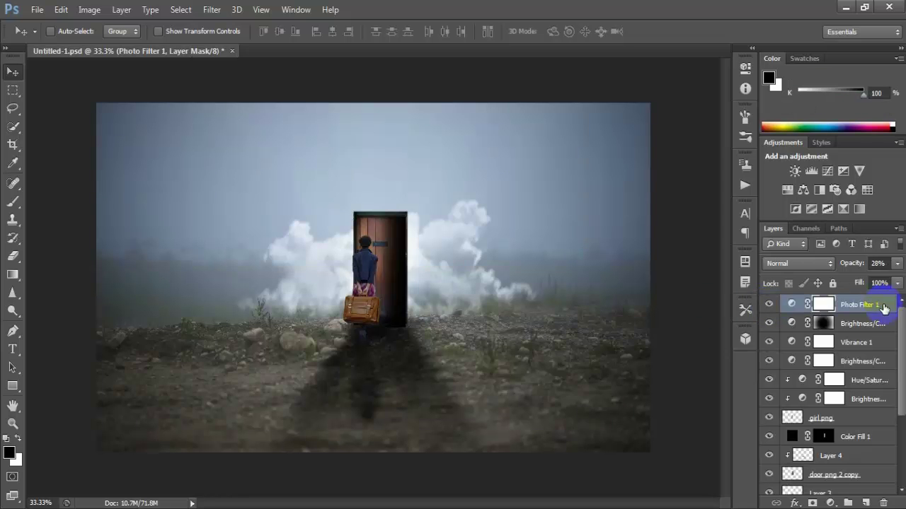
{"action": "left_click", "coordinate": [826, 306]}
Add a Gradient Map adjustment layer using the Violet, Orange preset
{"action": "left_click", "coordinate": [831, 503]}
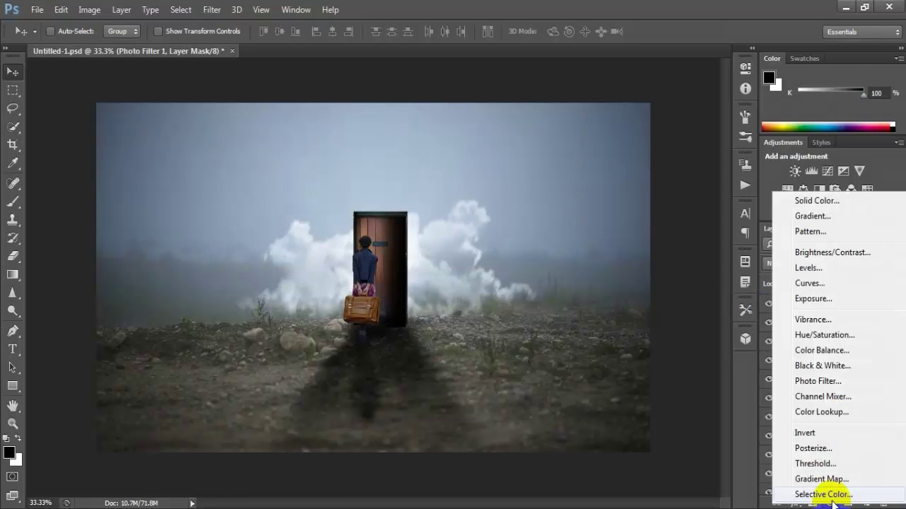
{"action": "left_click", "coordinate": [821, 479]}
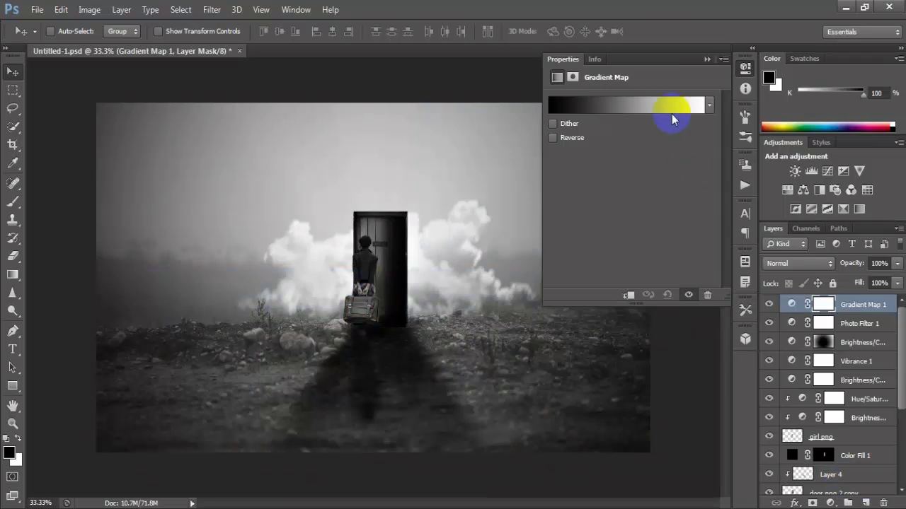
{"action": "left_click", "coordinate": [669, 109]}
{"action": "left_click", "coordinate": [527, 119]}
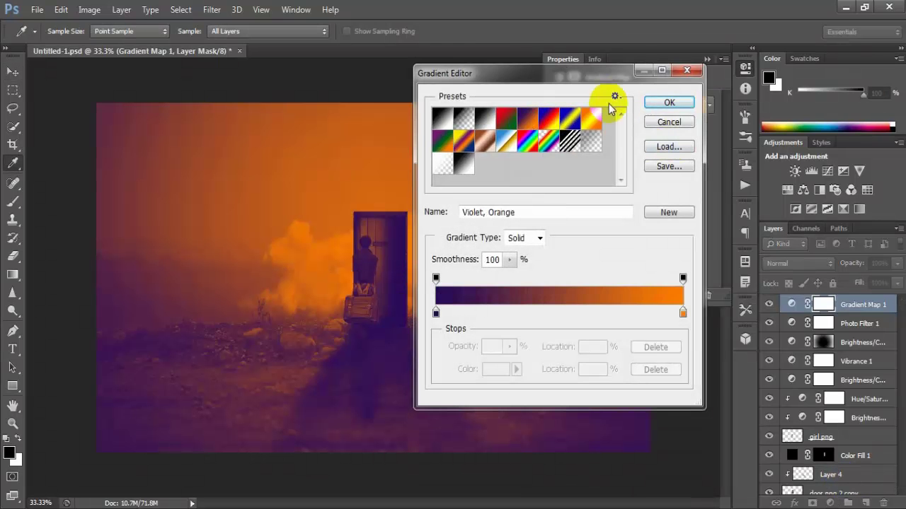
{"action": "left_click", "coordinate": [662, 103]}
{"action": "left_click", "coordinate": [707, 62]}
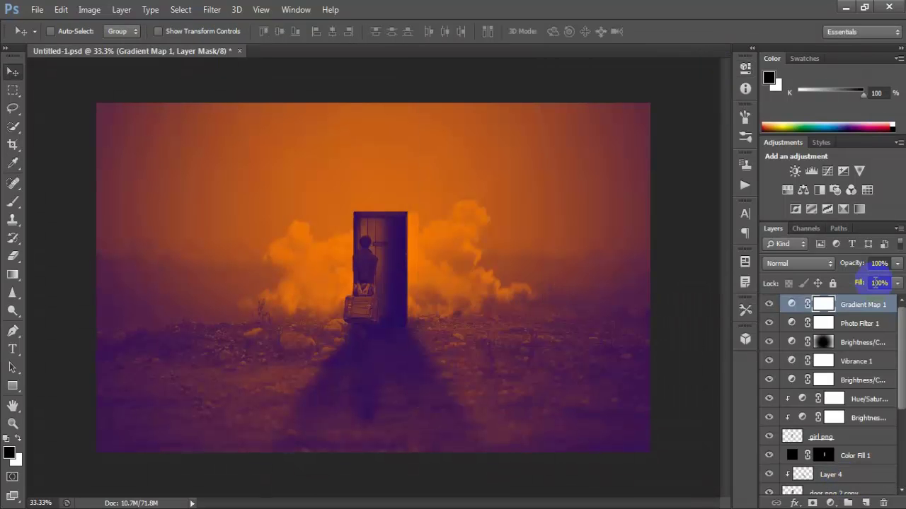
Blend the gradient map in Overlay at 16% opacity, toggling its visibility to compare
{"action": "left_click", "coordinate": [798, 263]}
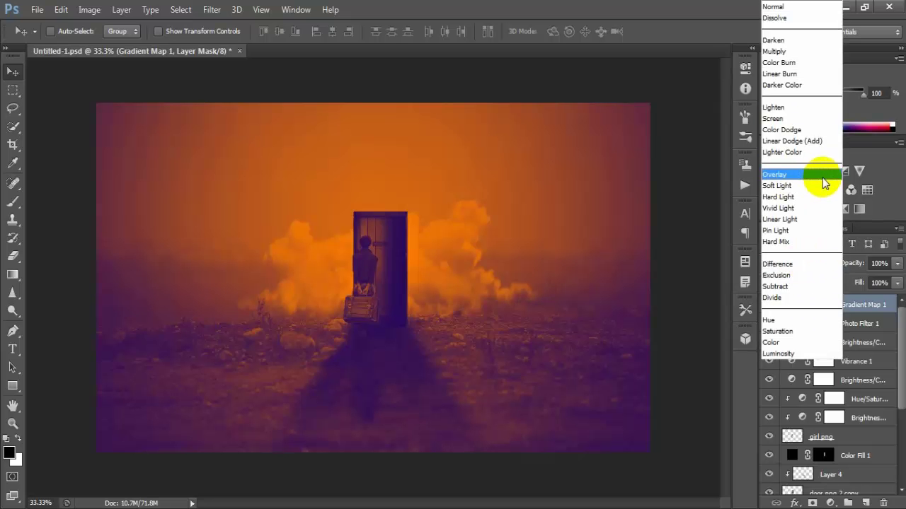
{"action": "left_click", "coordinate": [821, 174]}
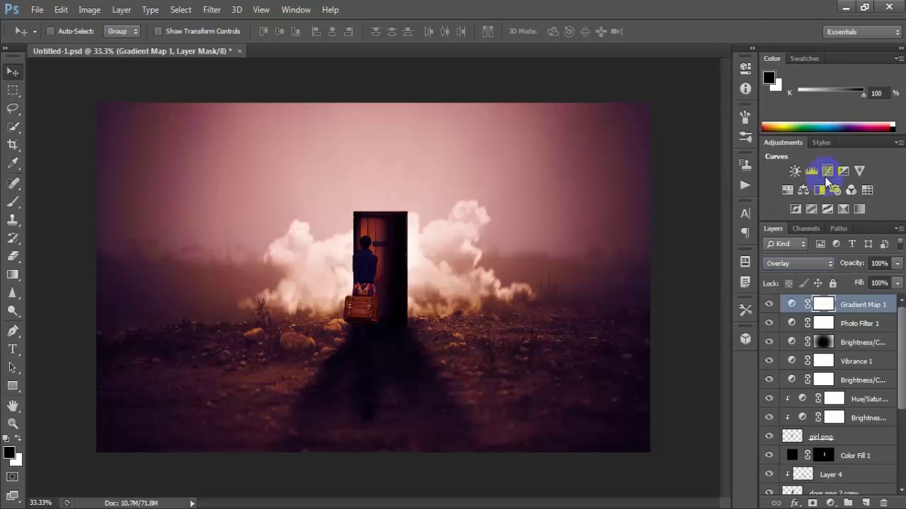
{"action": "left_click", "coordinate": [897, 263]}
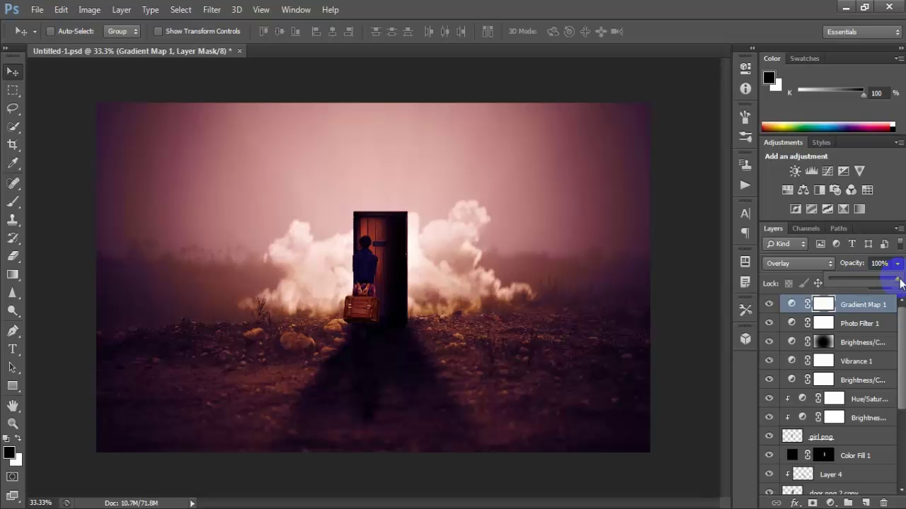
{"action": "left_click_drag", "start_coordinate": [897, 279], "coordinate": [851, 279]}
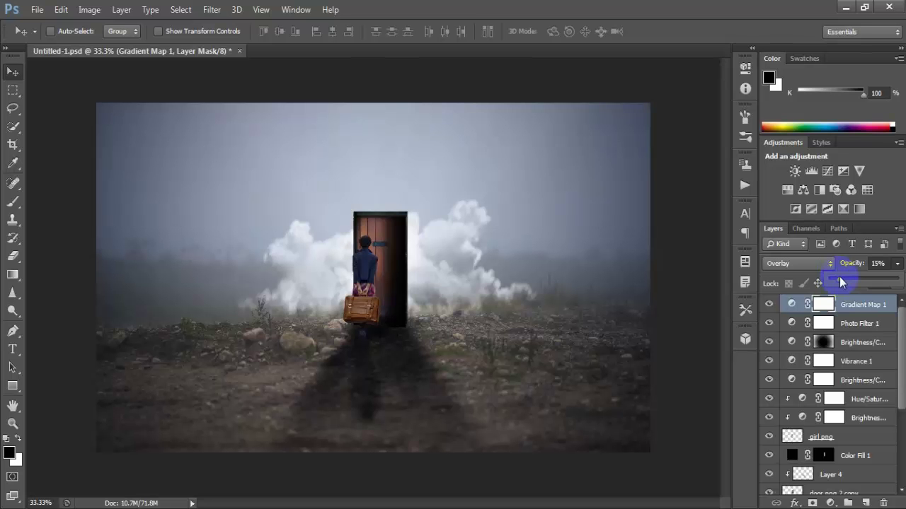
{"action": "left_click_drag", "start_coordinate": [840, 279], "coordinate": [840, 278]}
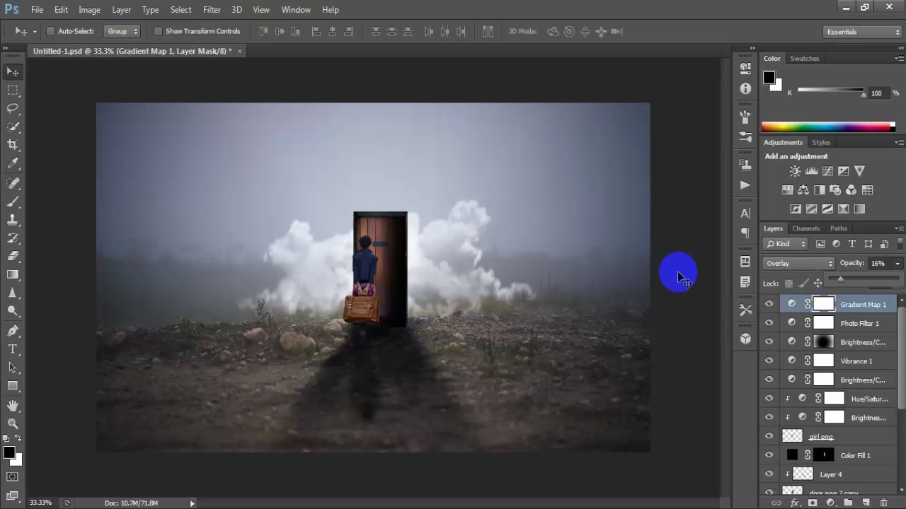
{"action": "left_click", "coordinate": [768, 304]}
{"action": "left_click", "coordinate": [769, 305]}
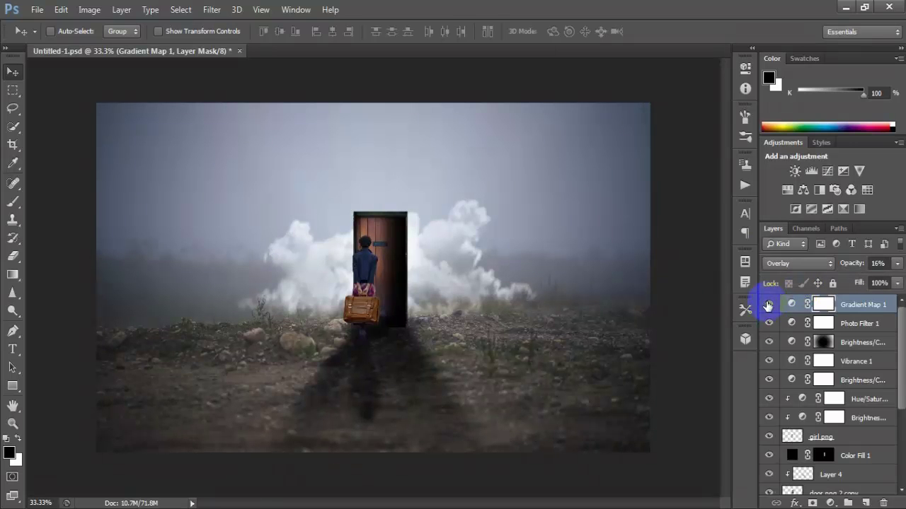
{"action": "scroll", "coordinate": [831, 425], "scroll_direction": "down", "scroll_amount": 4}
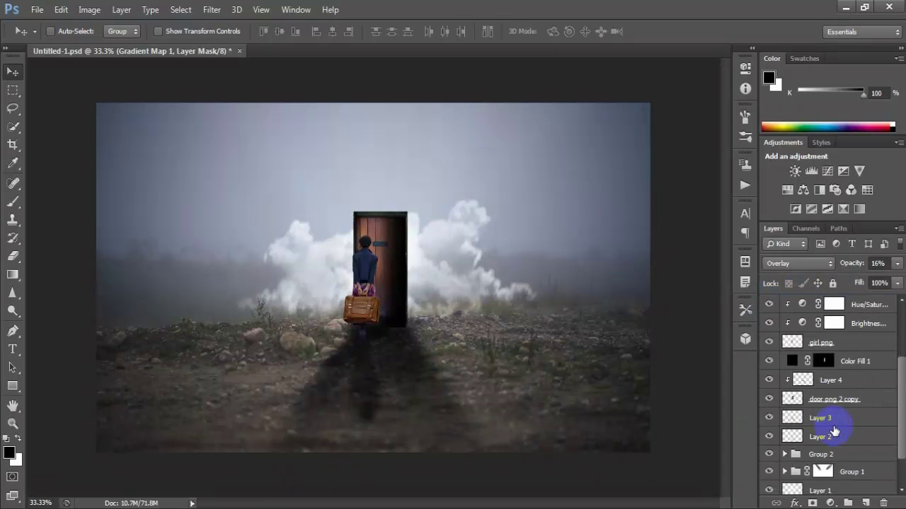
{"action": "scroll", "coordinate": [831, 425], "scroll_direction": "down", "scroll_amount": 3}
{"action": "scroll", "coordinate": [815, 460], "scroll_direction": "up", "scroll_amount": 3}
{"action": "scroll", "coordinate": [816, 424], "scroll_direction": "up", "scroll_amount": 4}
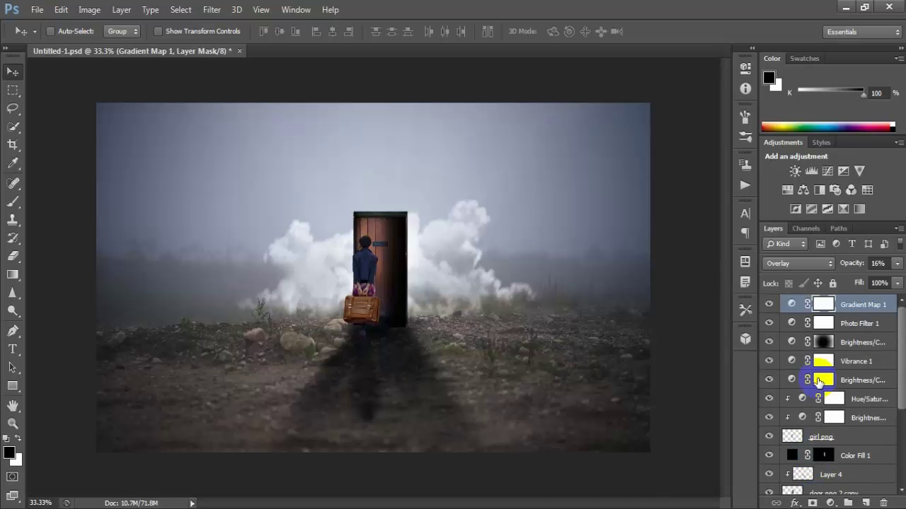
{"action": "left_click", "coordinate": [13, 423]}
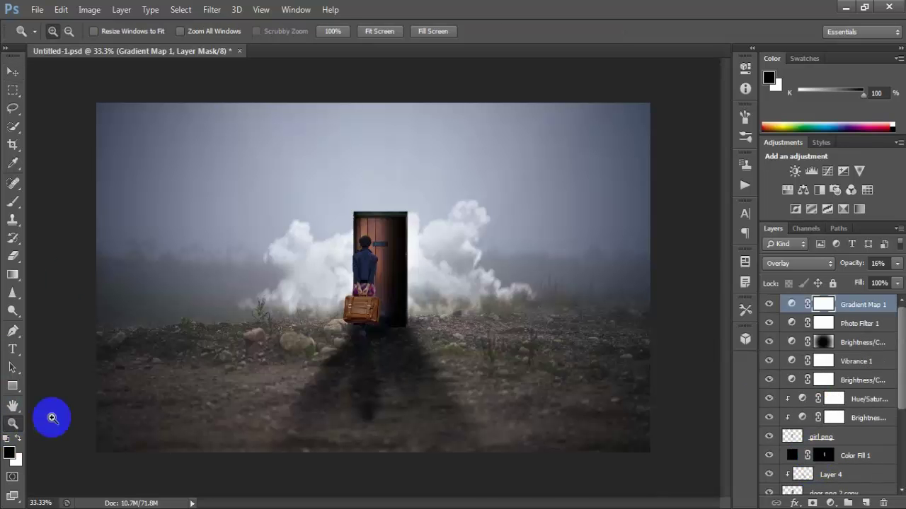
{"action": "left_click", "coordinate": [388, 253]}
{"action": "left_click", "coordinate": [388, 253]}
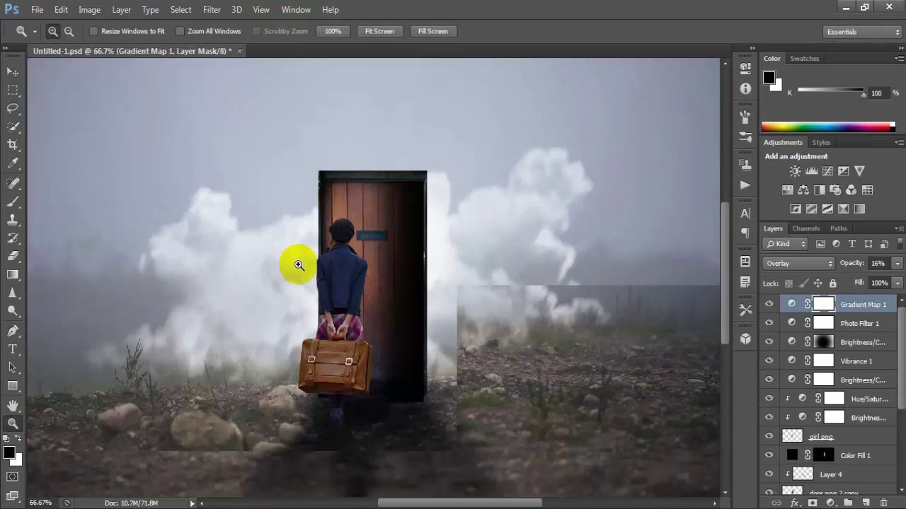
{"action": "scroll", "coordinate": [238, 283], "scroll_direction": "down", "scroll_amount": 3}
{"action": "scroll", "coordinate": [318, 265], "scroll_direction": "down", "scroll_amount": 4}
{"action": "scroll", "coordinate": [384, 267], "scroll_direction": "down", "scroll_amount": 3}
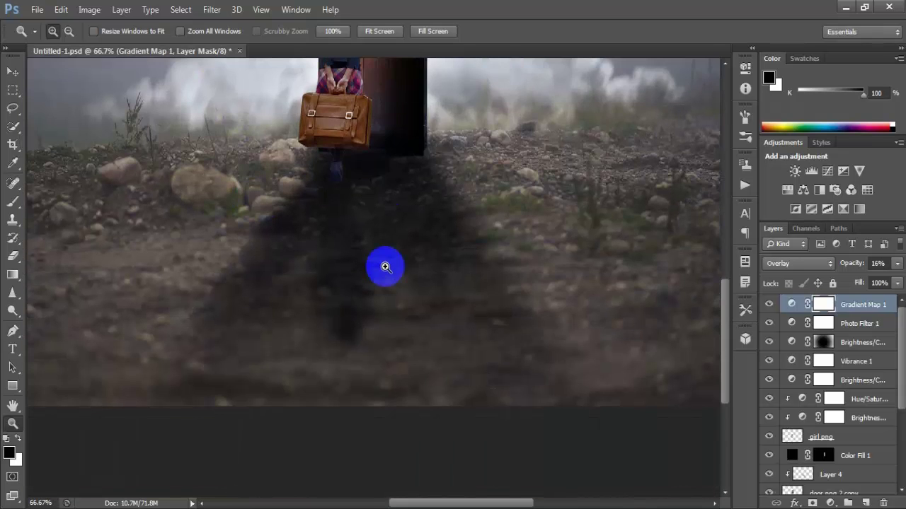
{"action": "scroll", "coordinate": [384, 267], "scroll_direction": "up", "scroll_amount": 3}
{"action": "scroll", "coordinate": [382, 266], "scroll_direction": "up", "scroll_amount": 4}
{"action": "scroll", "coordinate": [380, 263], "scroll_direction": "up", "scroll_amount": 2}
{"action": "scroll", "coordinate": [384, 260], "scroll_direction": "up", "scroll_amount": 2}
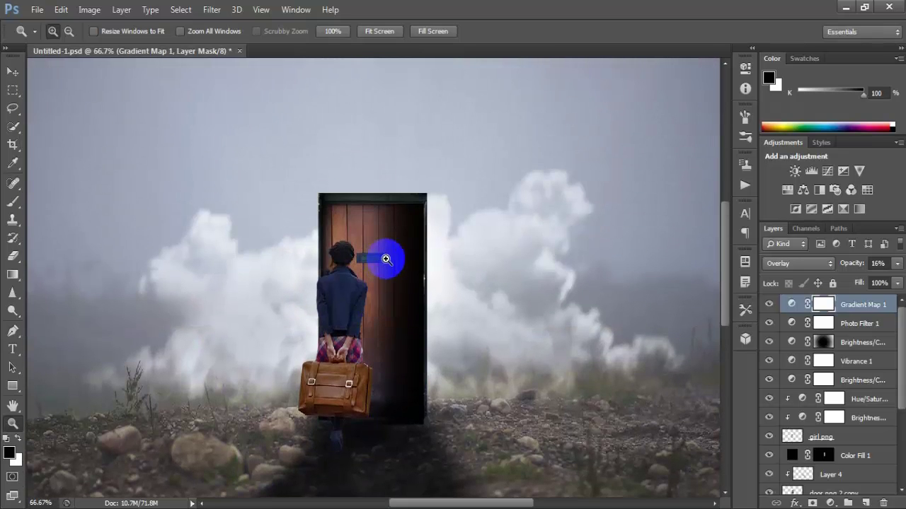
{"action": "left_click", "coordinate": [387, 262], "text": "alt"}
{"action": "left_click", "coordinate": [386, 262], "text": "alt"}
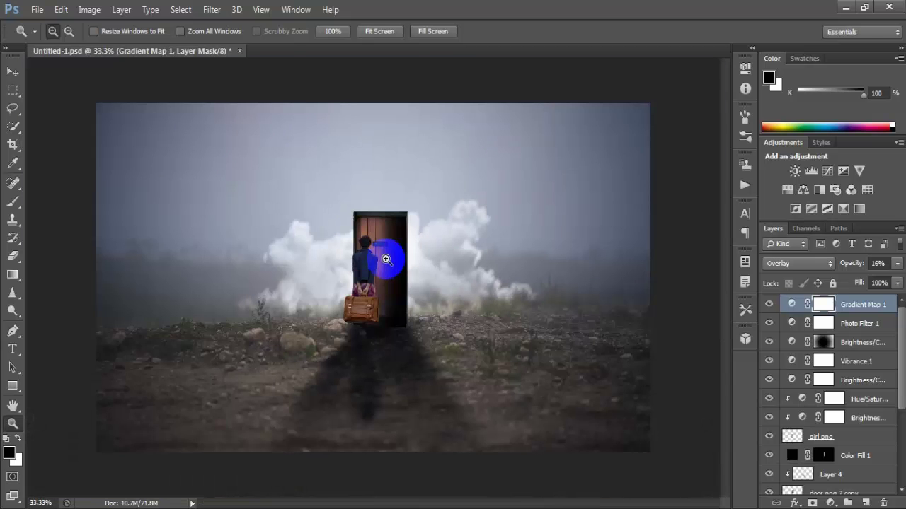